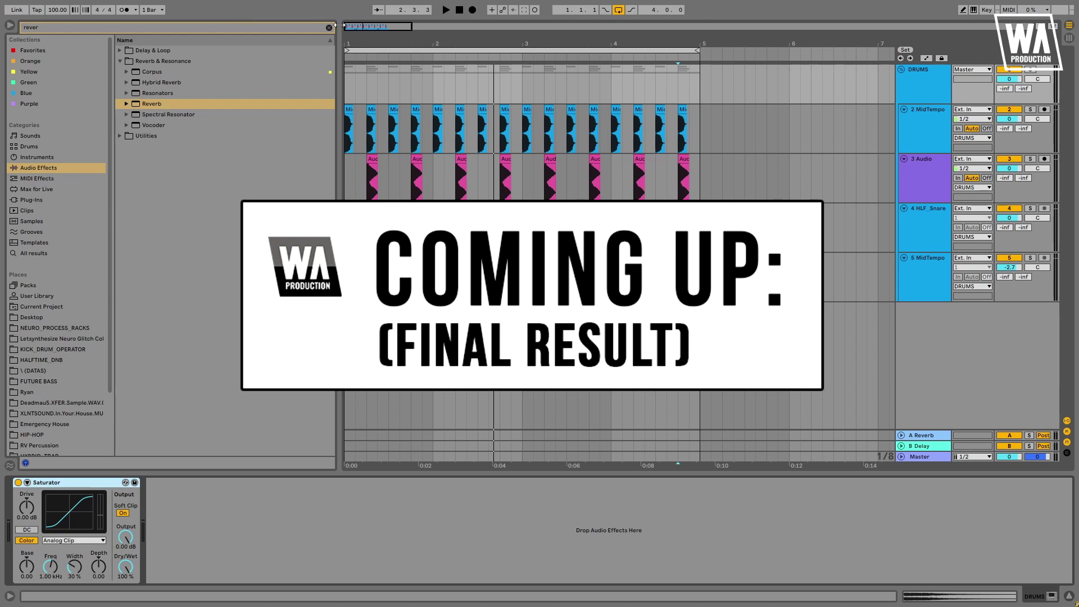
pyautogui.click(329, 28)
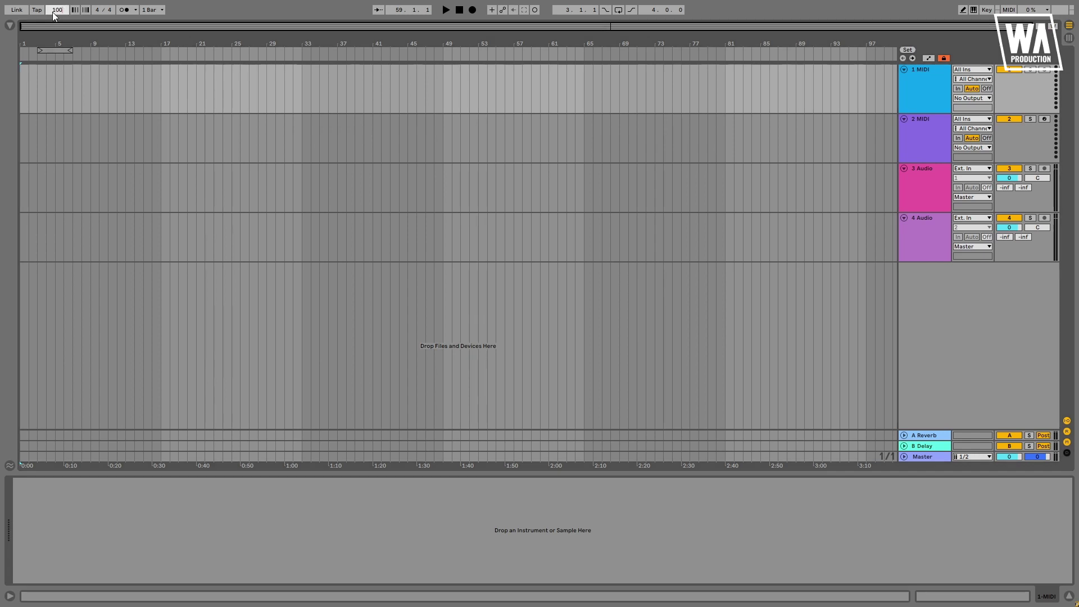
# - Set the tempo to 100 BPM and place the MidTempo_90_Drums_04_Kick_Snare sample on the first track at bar 1
pyautogui.press('Return')
pyautogui.click(920, 80)
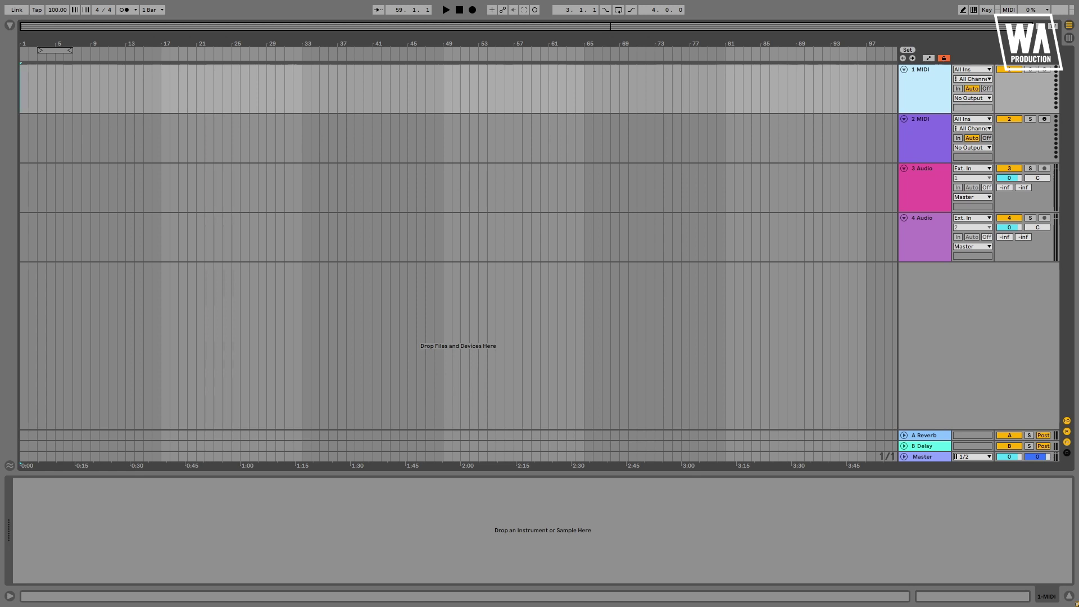
pyautogui.moveTo(239, 140); pyautogui.dragTo(23, 89)
pyautogui.moveTo(23, 41); pyautogui.dragTo(32, 163)
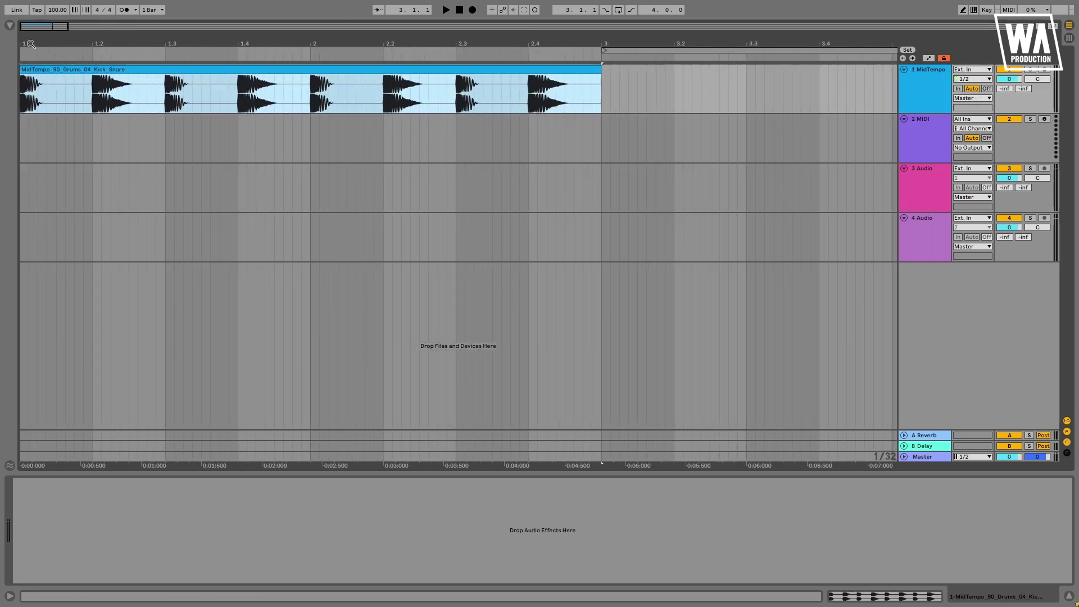
# - Solo the first track and listen to the beginning of the kick and snare loop
pyautogui.click(1034, 71)
pyautogui.press('space')
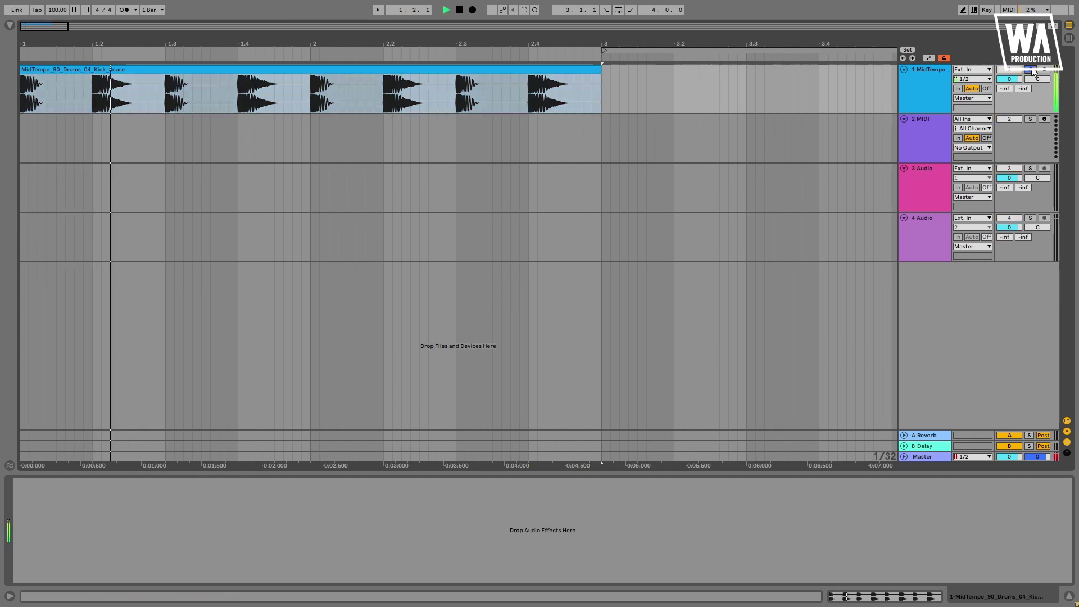
pyautogui.press('space')
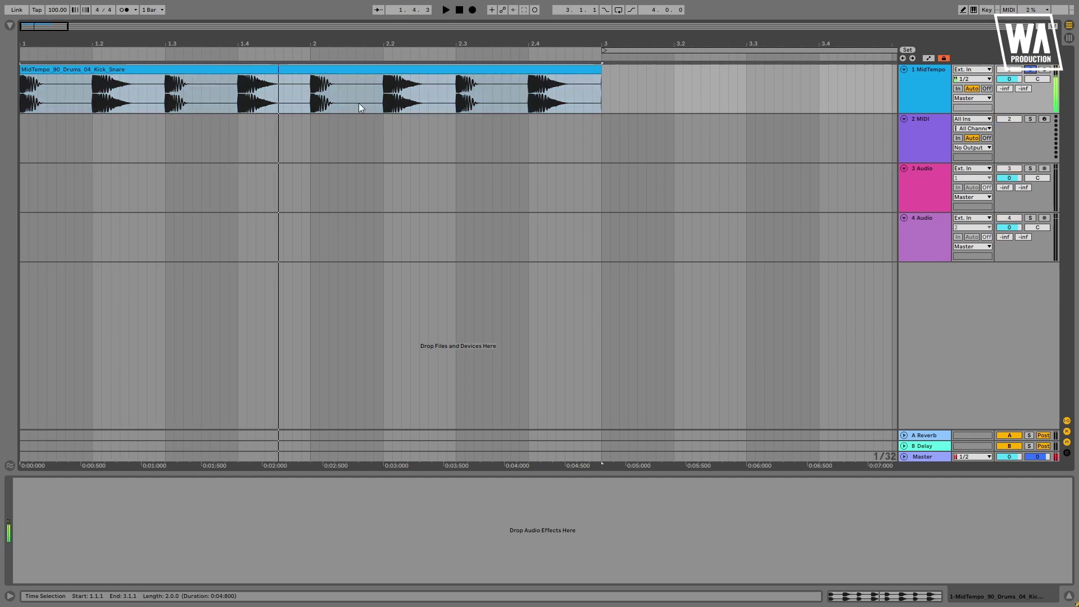
pyautogui.click(275, 71)
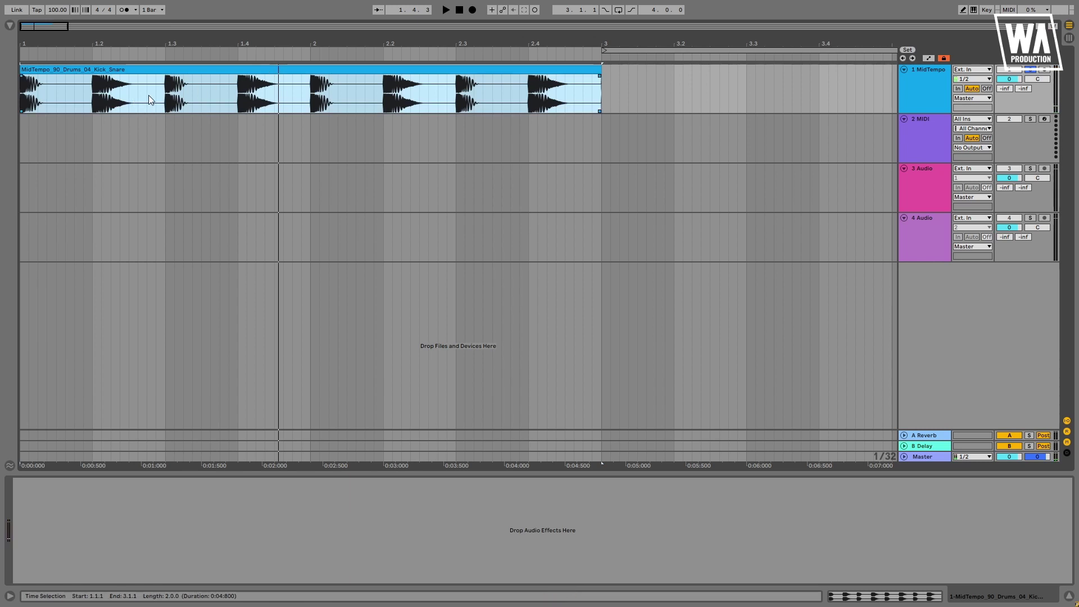
pyautogui.moveTo(157, 89); pyautogui.dragTo(93, 96)
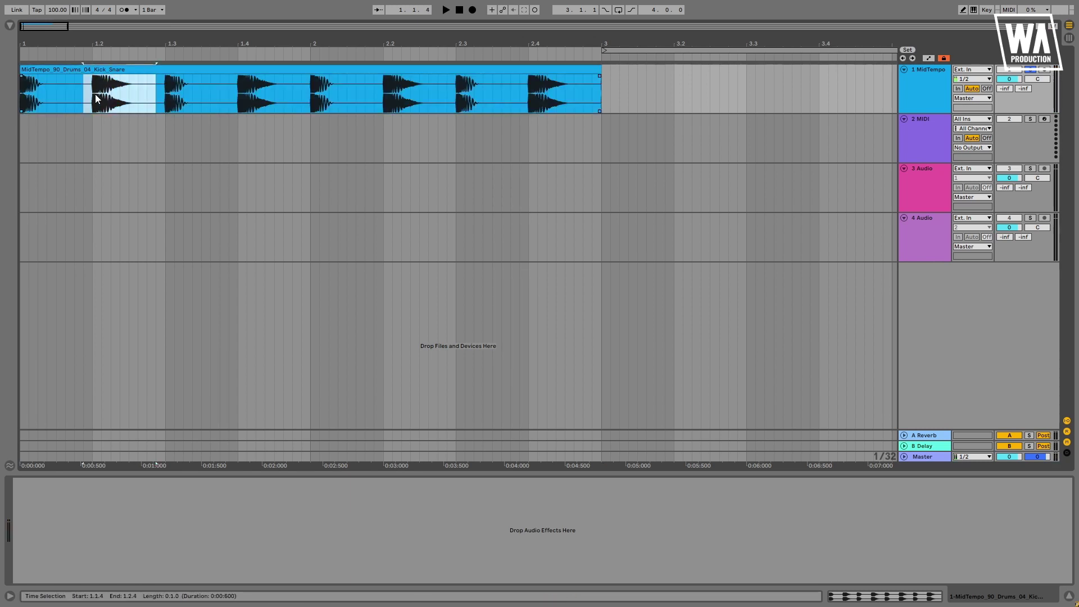
pyautogui.press('Delete')
pyautogui.click(56, 79)
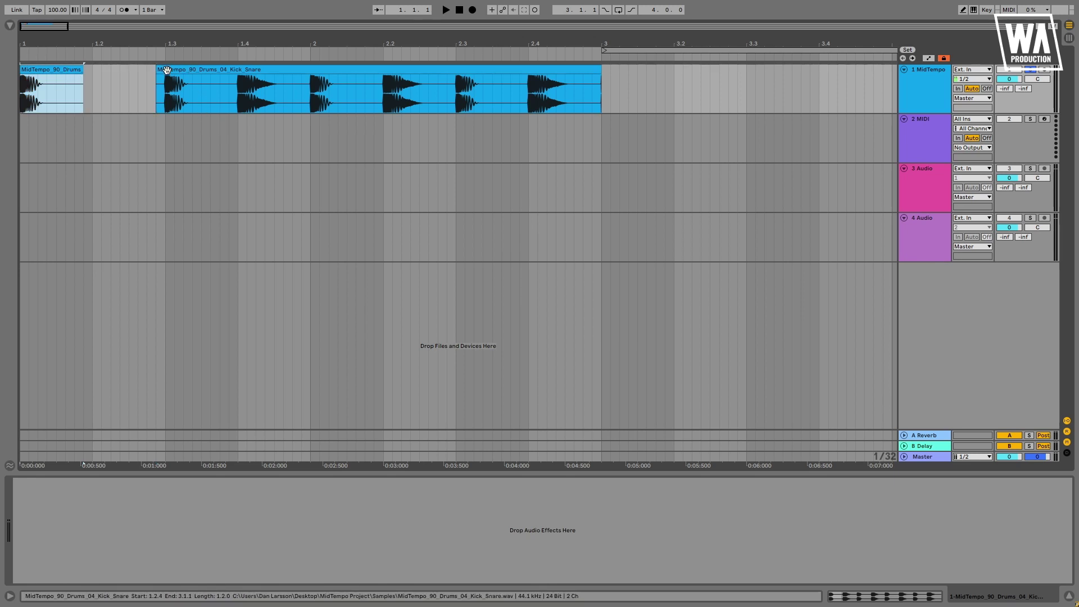
pyautogui.moveTo(156, 70); pyautogui.dragTo(21, 70)
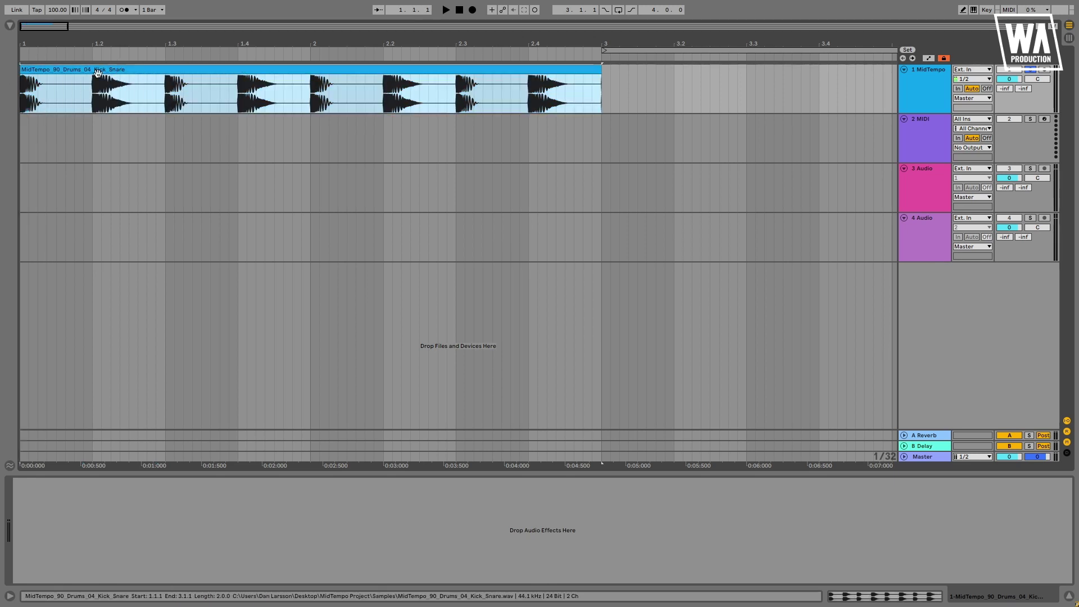
# - Copy the loop's first kick to the second track at beat 1.2 and turn off Warp for the copy
pyautogui.moveTo(72, 93)
pyautogui.mouseDown()
pyautogui.moveTo(42, 96)
pyautogui.moveTo(34, 65)
pyautogui.moveTo(116, 141)
pyautogui.moveTo(107, 140)
pyautogui.mouseUp()
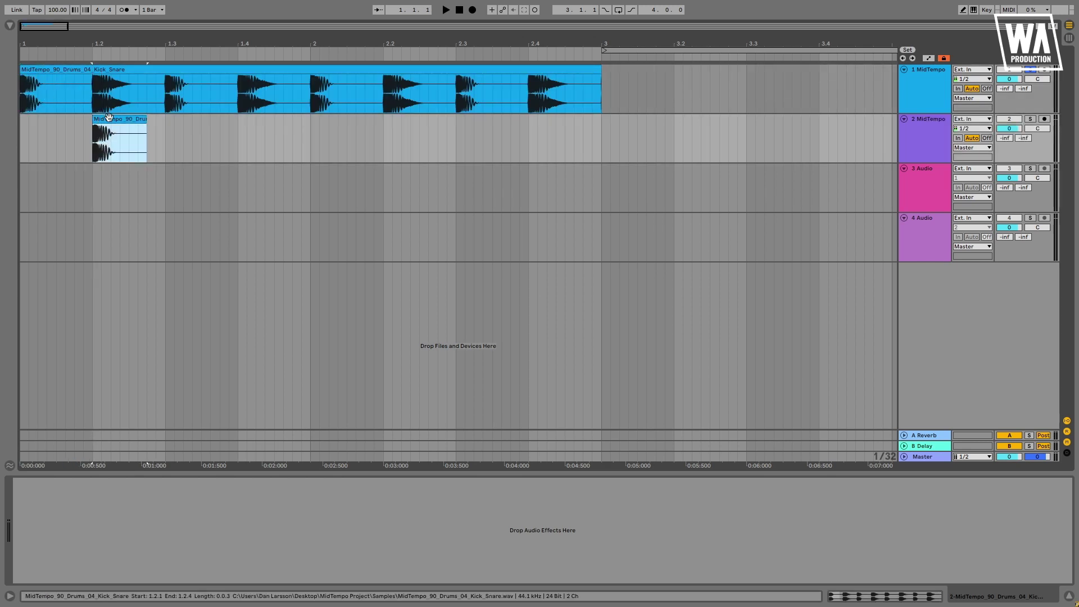
pyautogui.doubleClick(107, 118)
pyautogui.click(123, 391)
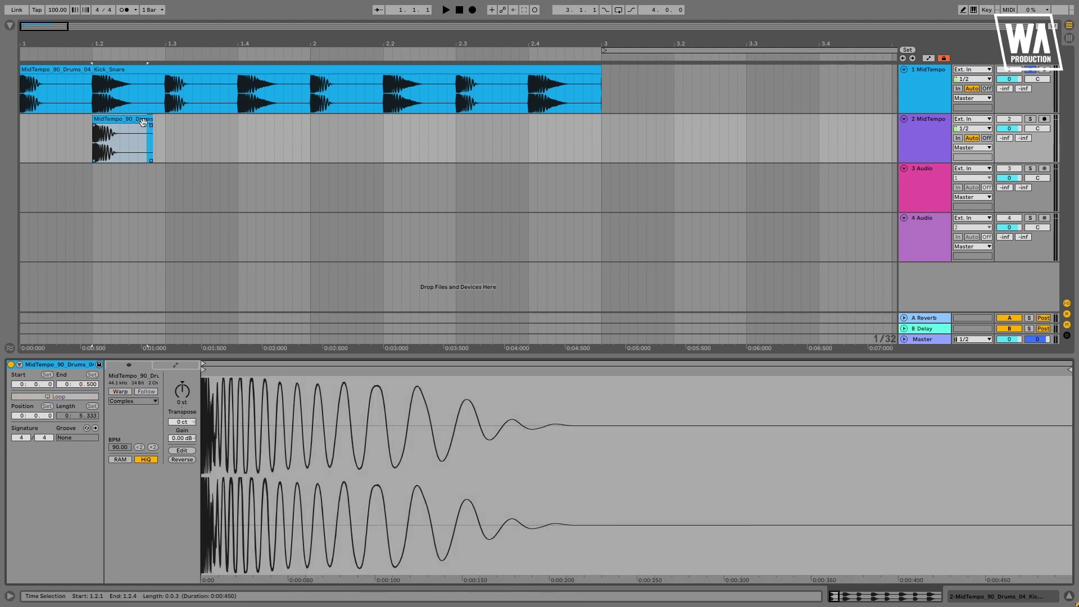
# - Turn off Warp for the kick and snare loop on the first track and set the tempo to 90 BPM
pyautogui.click(127, 70)
pyautogui.click(122, 392)
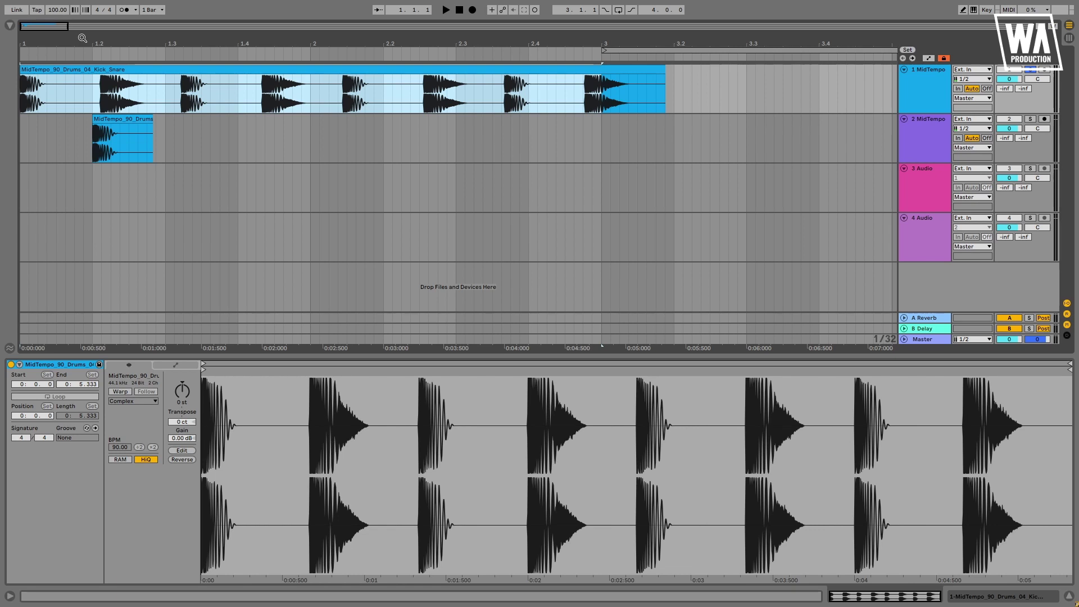
pyautogui.click(57, 10)
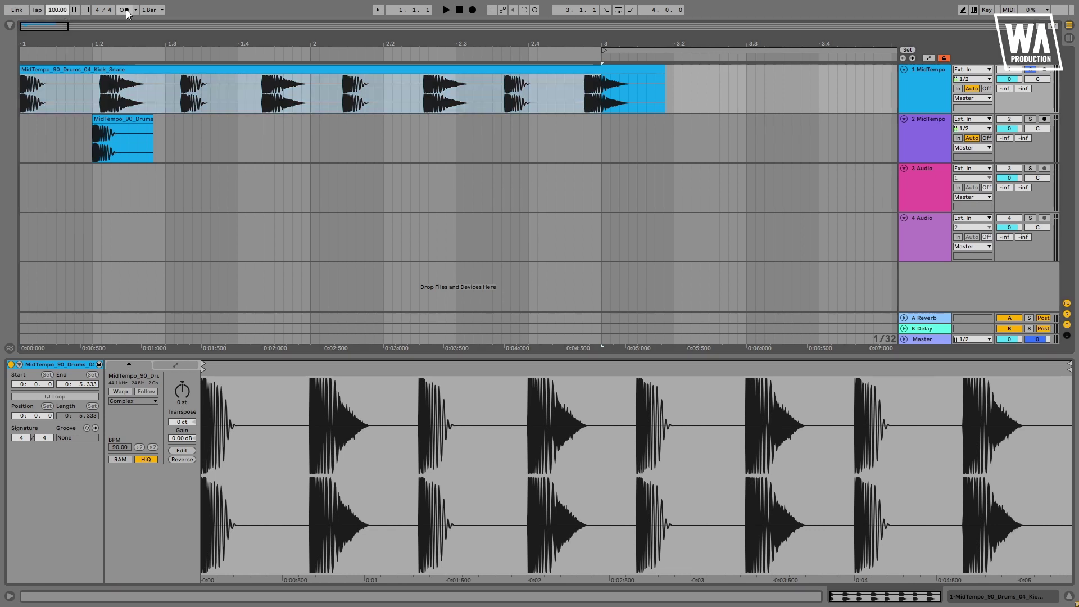
pyautogui.write('90')
pyautogui.press('Return')
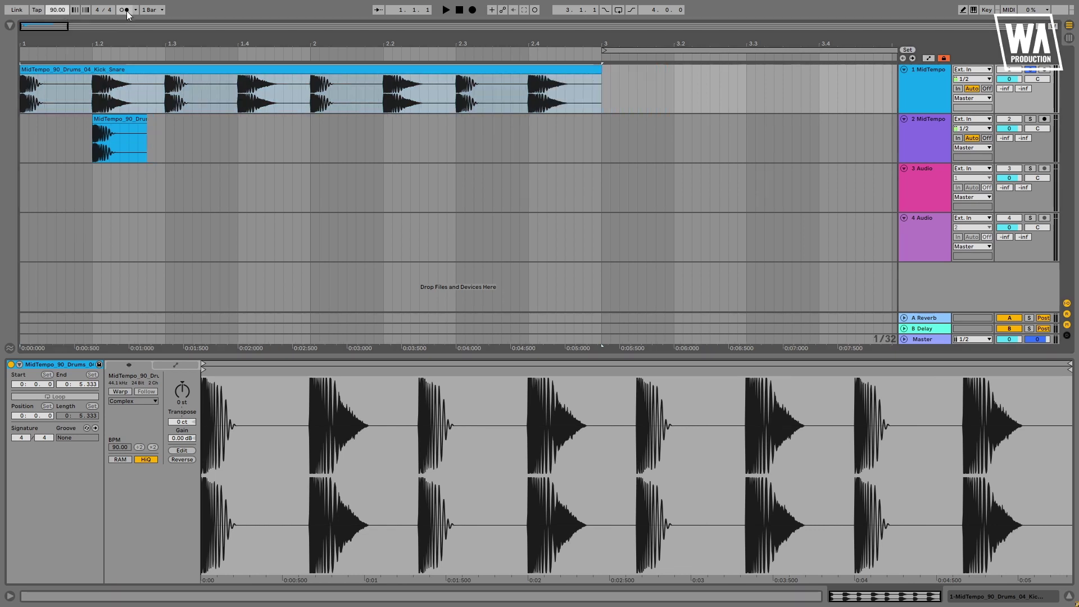
# - Add a Utility audio effect to the second track, which holds the copied kick
pyautogui.moveTo(90, 44); pyautogui.dragTo(93, 73)
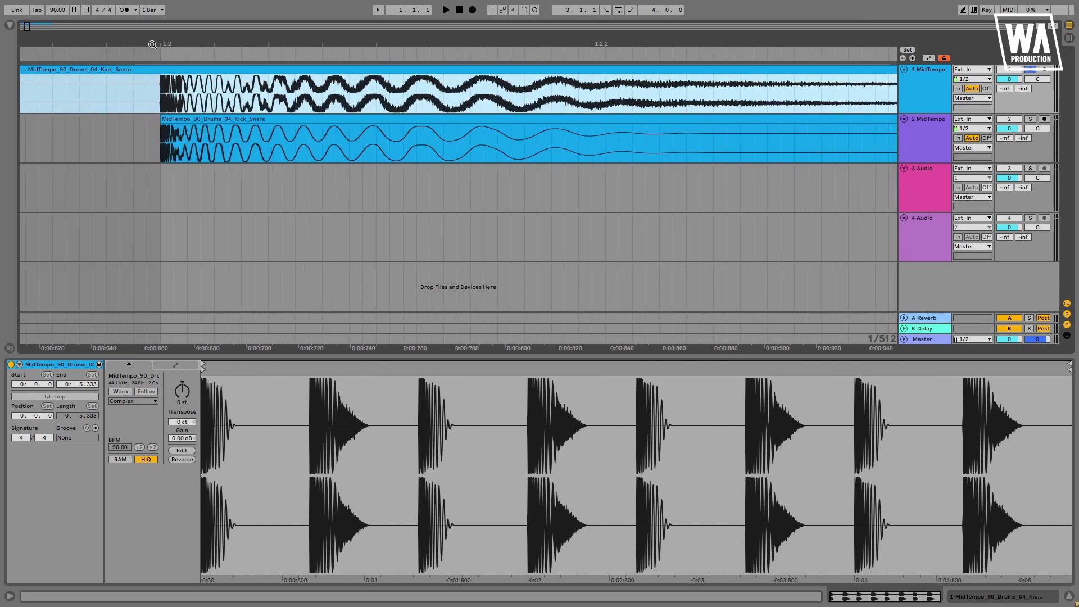
pyautogui.moveTo(181, 40); pyautogui.dragTo(207, 117)
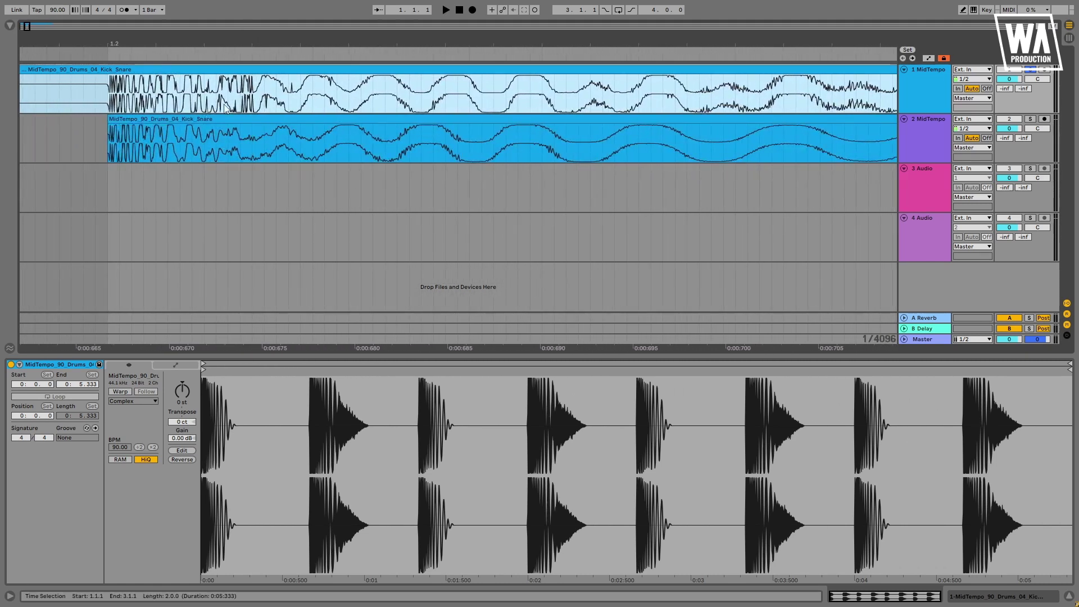
pyautogui.click(207, 117)
pyautogui.moveTo(155, 40); pyautogui.dragTo(148, 30)
pyautogui.click(10, 26)
pyautogui.scroll(-3, 70, 225)
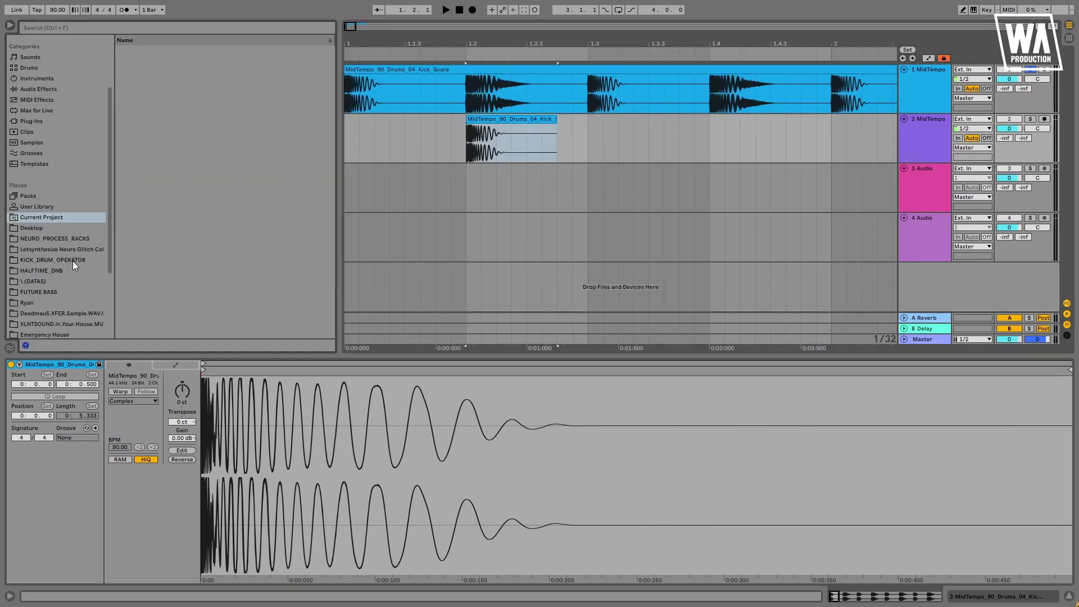
pyautogui.scroll(1, 62, 228)
pyautogui.click(33, 111)
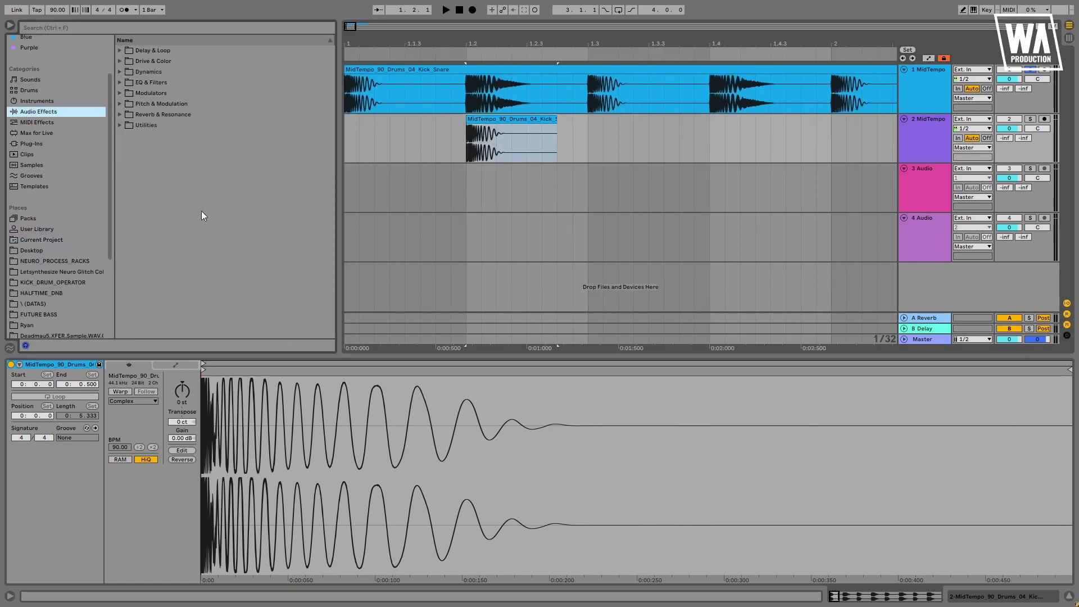
pyautogui.click(117, 122)
pyautogui.doubleClick(149, 178)
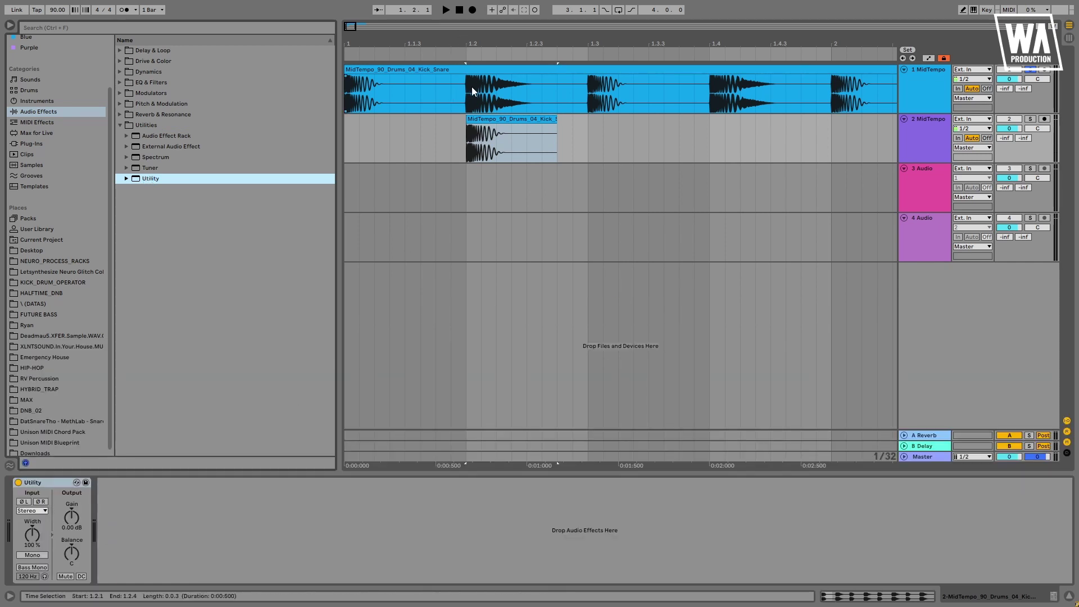
# - Invert the phase of both the left and right channels in the kick track's Utility
pyautogui.moveTo(561, 87); pyautogui.dragTo(463, 83)
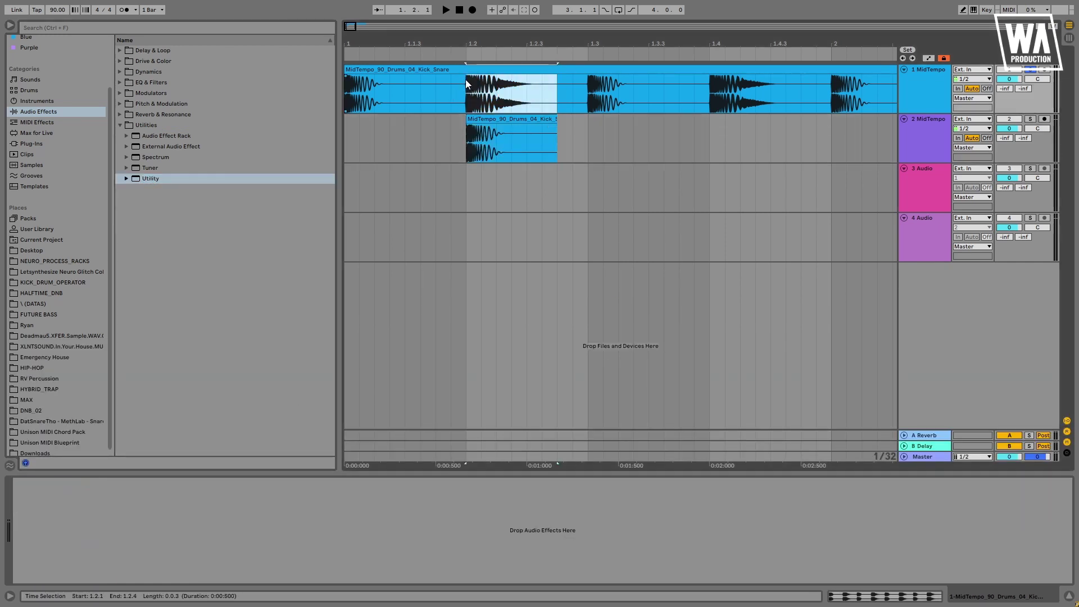
pyautogui.click(490, 120)
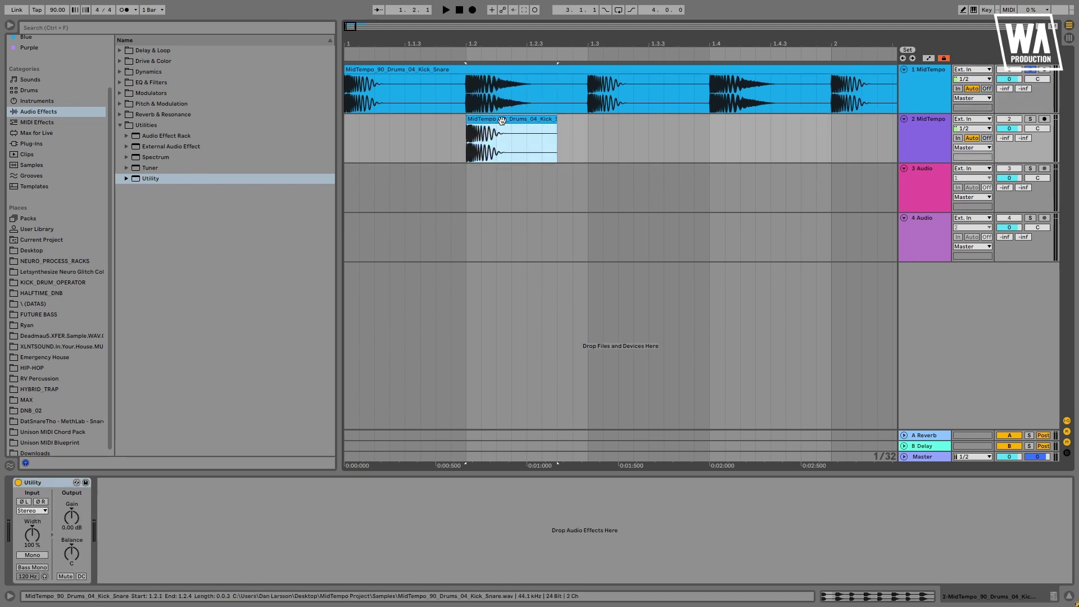
pyautogui.click(43, 501)
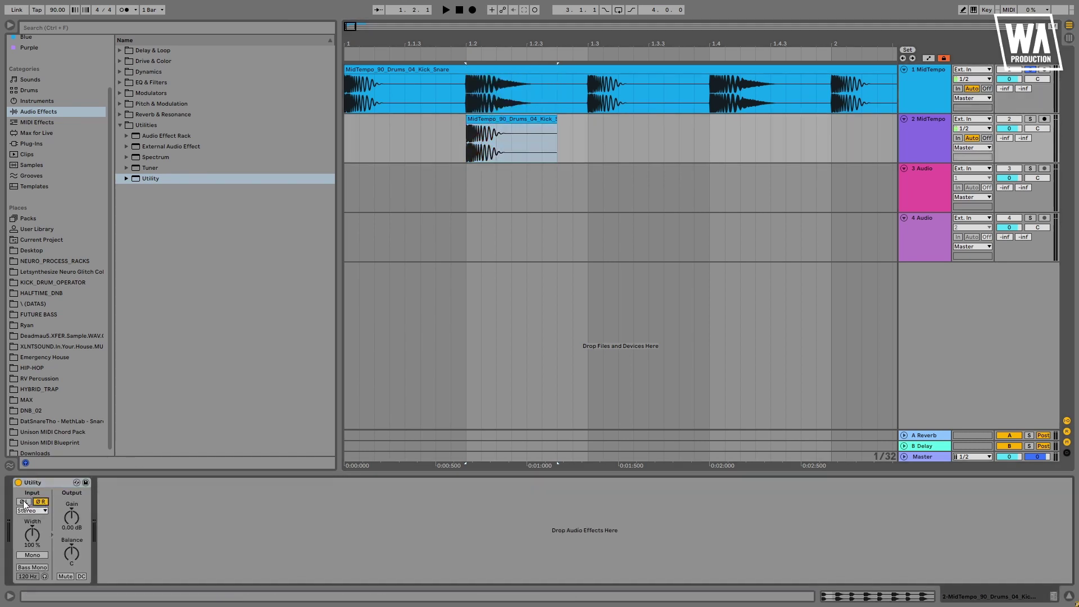
pyautogui.click(23, 501)
# - Unsolo the first track and play both tracks together from just before beat 1.2
pyautogui.click(450, 149)
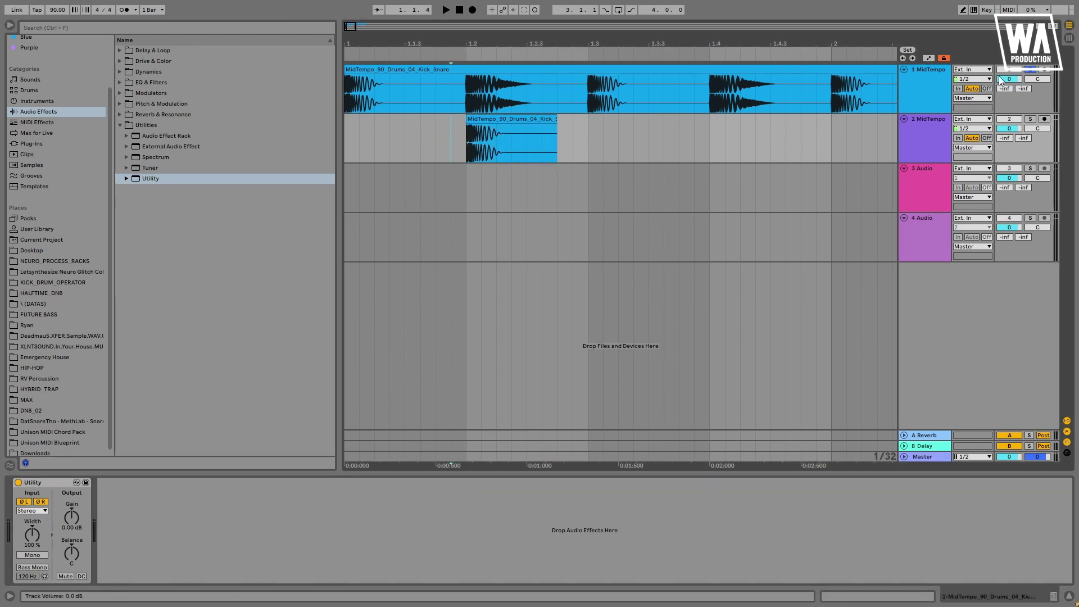
pyautogui.click(1029, 70)
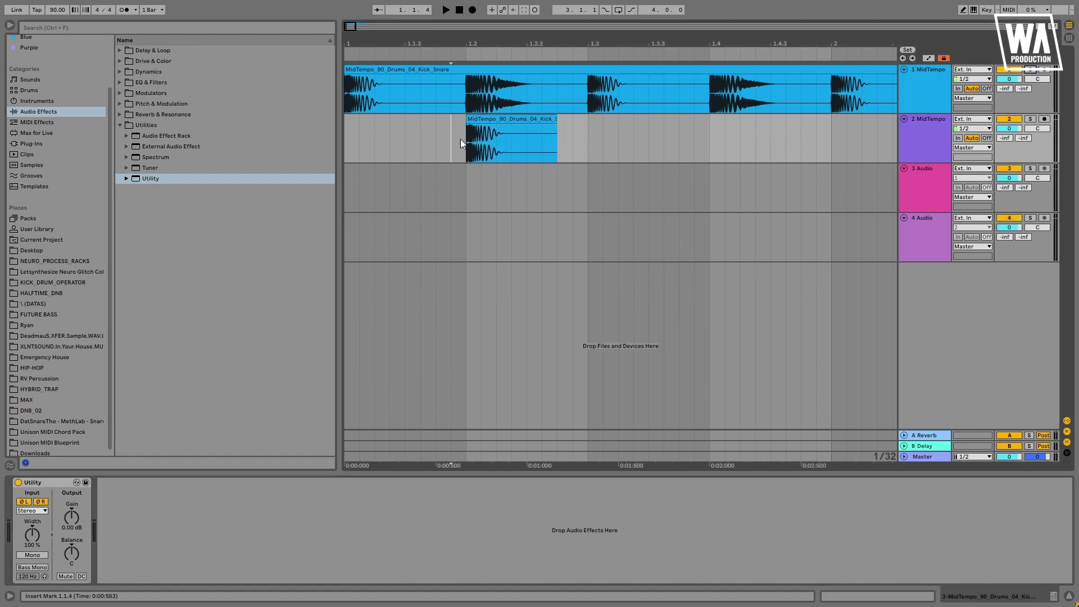
pyautogui.press('space')
pyautogui.moveTo(459, 42); pyautogui.dragTo(452, 51)
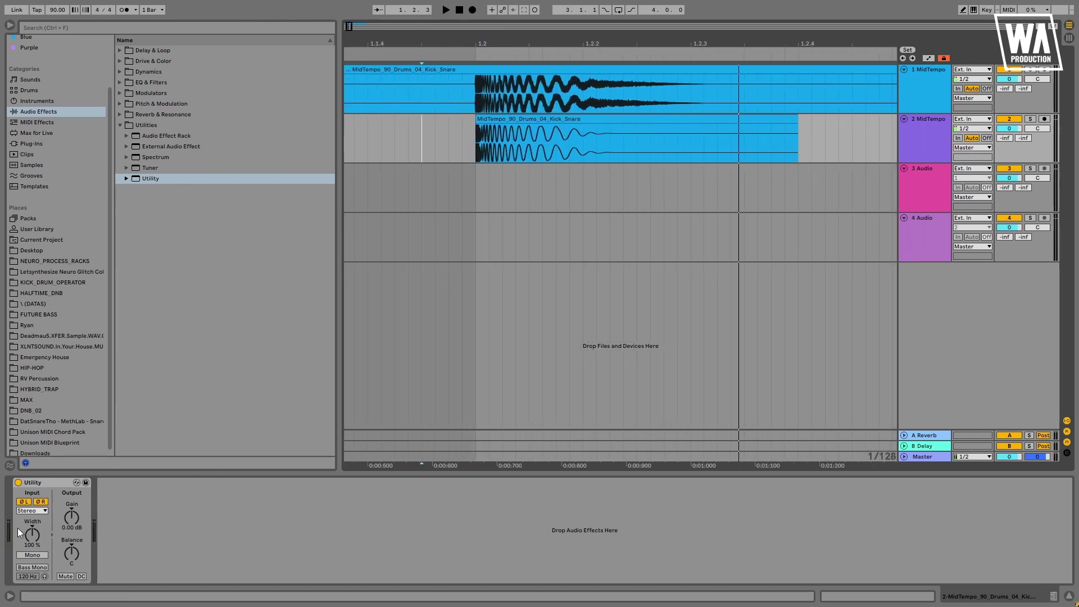
# - Set the Utility gain on the kick track to -2.00 dB while auditioning how the kick cancels
pyautogui.press('space')
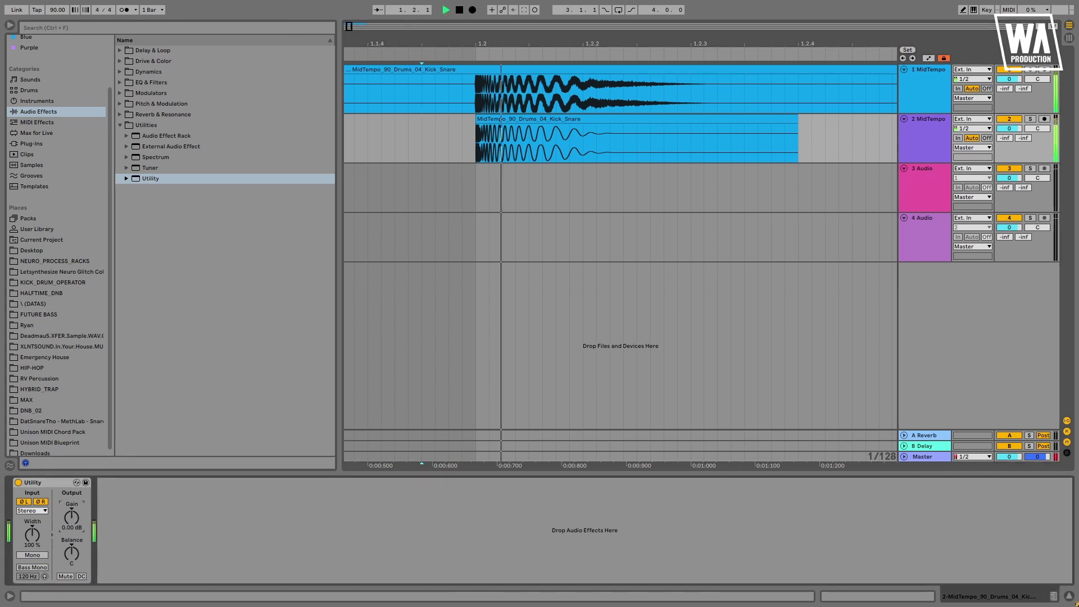
pyautogui.moveTo(72, 520); pyautogui.dragTo(72, 541)
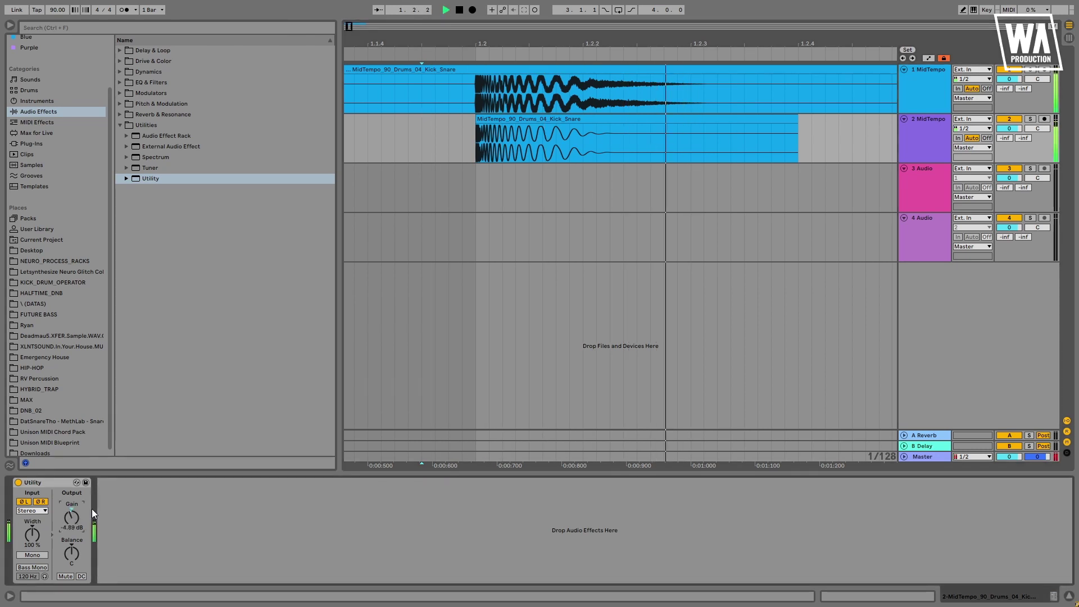
pyautogui.press('space')
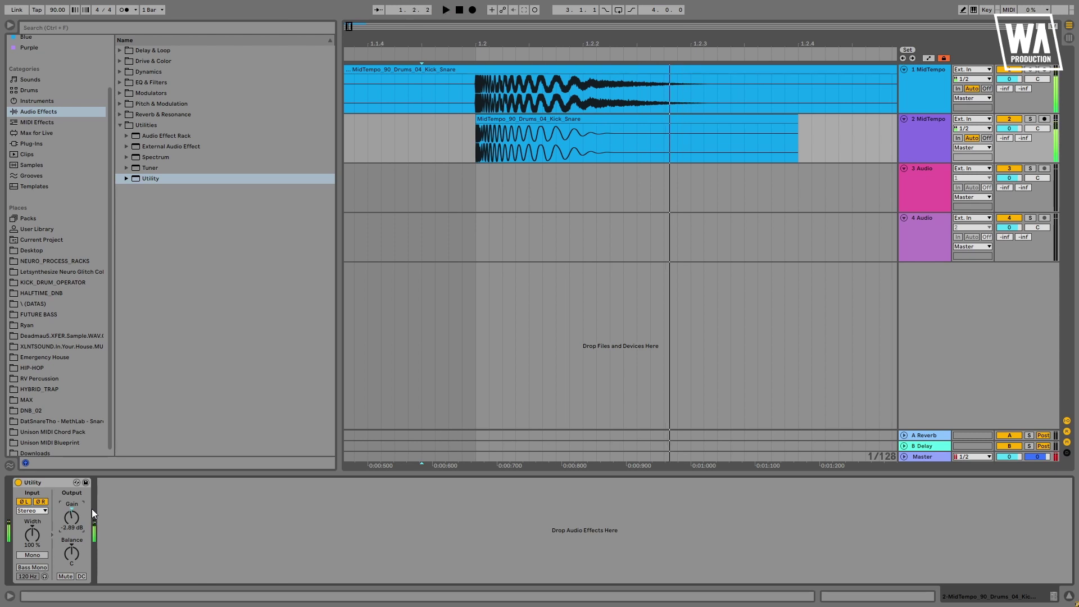
pyautogui.press('Up')
pyautogui.press('space')
pyautogui.press('space')
pyautogui.press('Up')
pyautogui.press('space')
pyautogui.press('space')
pyautogui.press('space')
pyautogui.write('-')
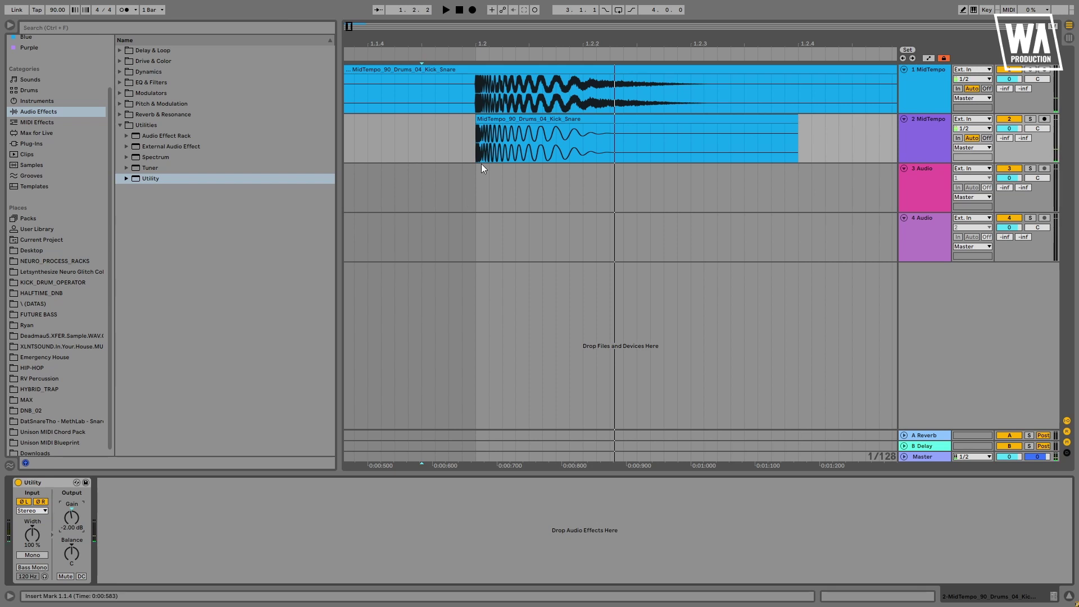
# - Audition the phase-cancelled snare by playing both tracks repeatedly from beat 1.2
pyautogui.click(474, 140)
pyautogui.press('space')
pyautogui.press('space')
pyautogui.press('space')
pyautogui.press('space')
pyautogui.press('space')
pyautogui.press('space')
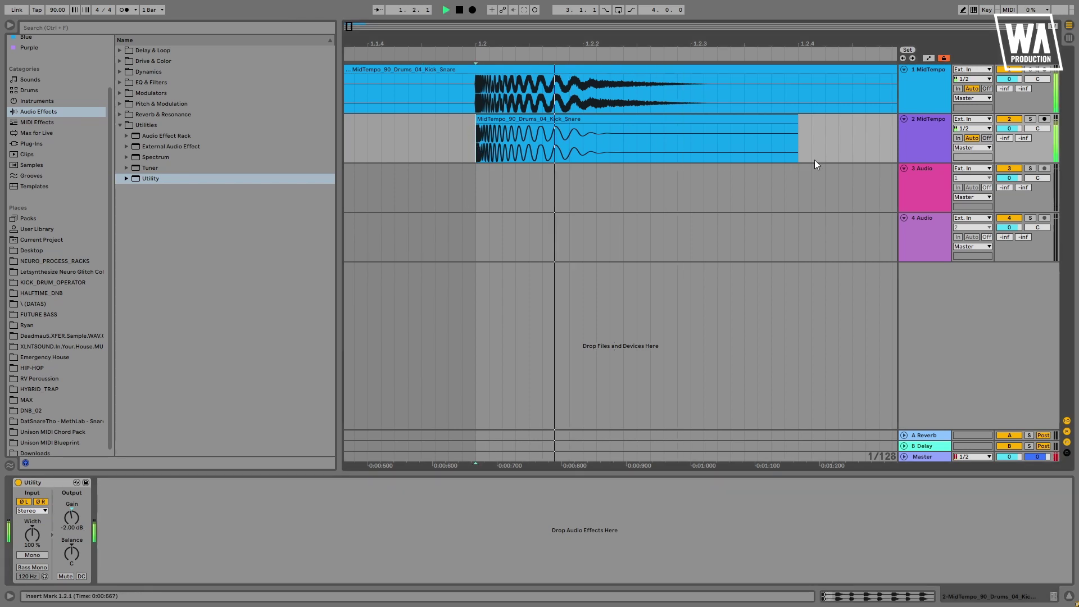
# - Set the third track's audio input to Resampling and arm the track for recording
pyautogui.click(927, 185)
pyautogui.click(981, 170)
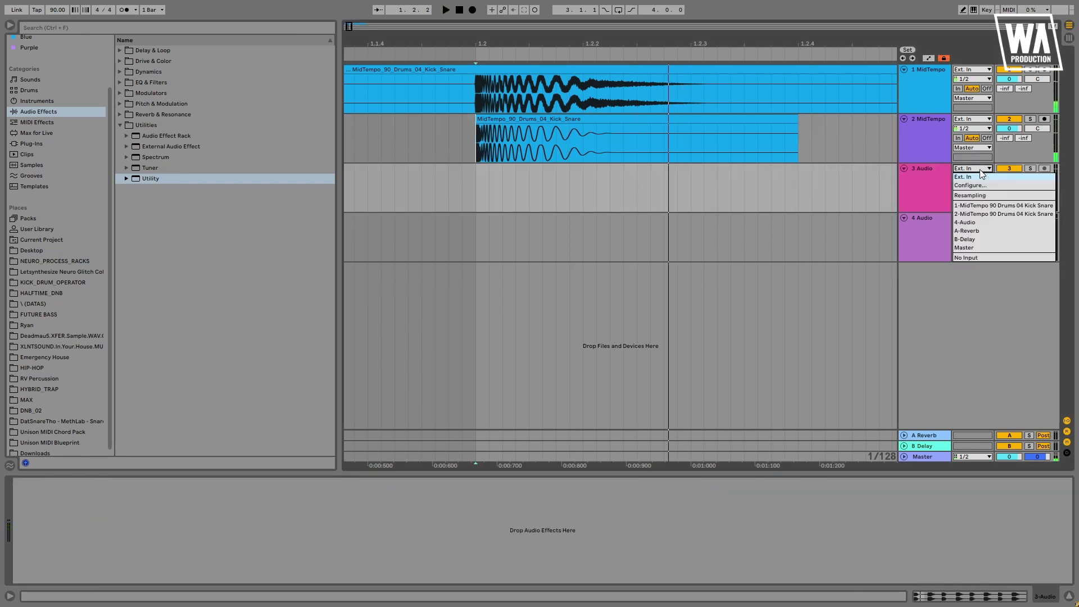
pyautogui.click(1000, 196)
pyautogui.click(1045, 168)
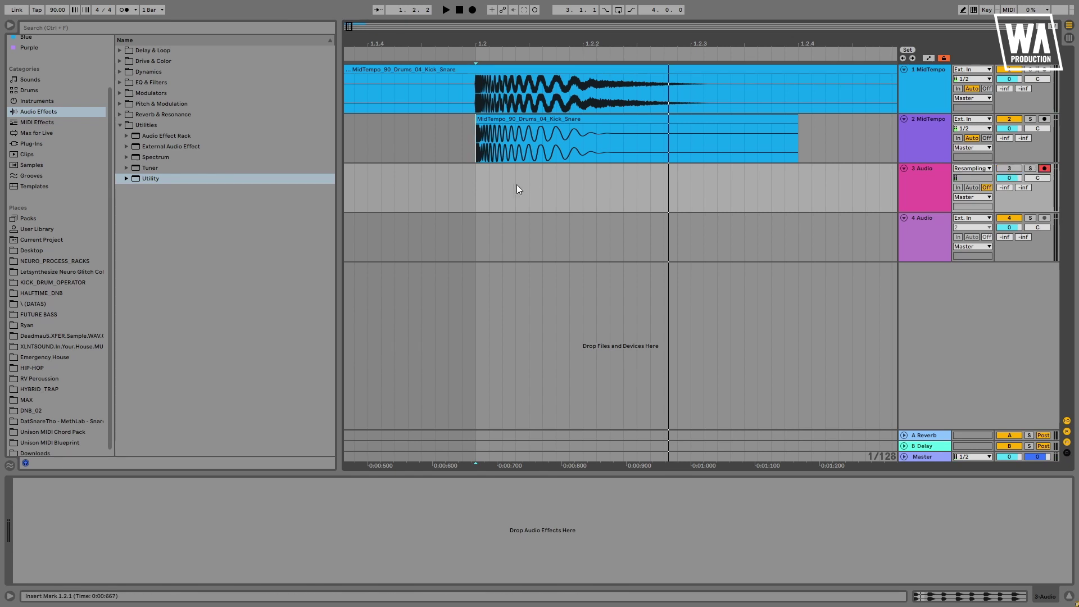
# - Record the combined output of the two upper tracks onto the third track, starting at beat 1.2
pyautogui.click(476, 186)
pyautogui.press('space')
pyautogui.click(472, 10)
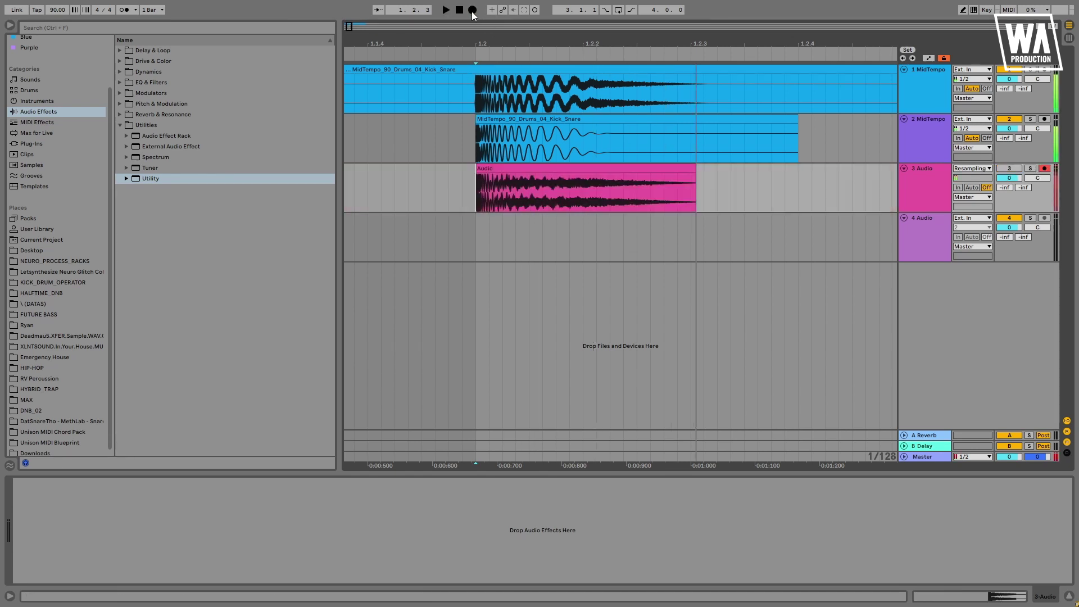
# - Delete the copied kick clip from the second track
pyautogui.moveTo(497, 41); pyautogui.dragTo(496, 109)
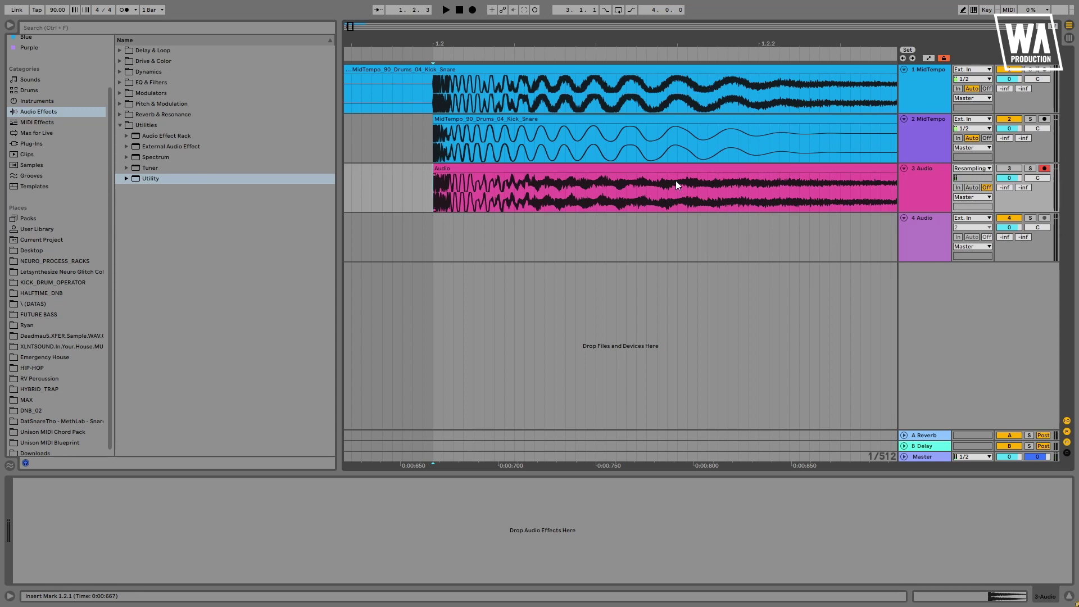
pyautogui.moveTo(506, 40); pyautogui.dragTo(505, 3)
pyautogui.click(447, 121)
pyautogui.press('Delete')
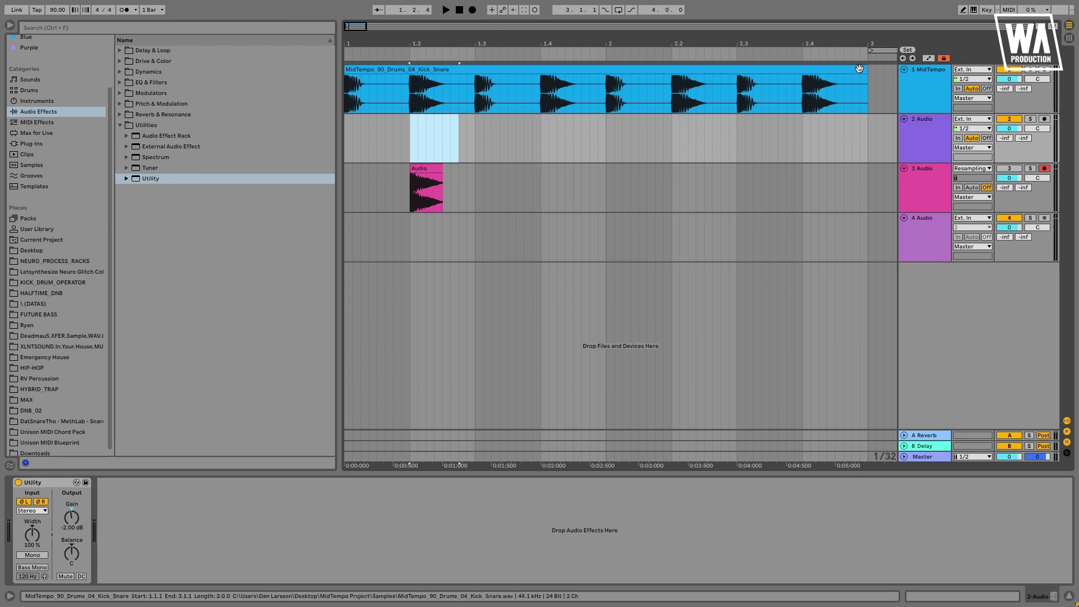
# - Trim the kick and snare loop clip to its first kick and set the tempo to 100 BPM
pyautogui.moveTo(866, 70); pyautogui.dragTo(370, 89)
pyautogui.click(59, 11)
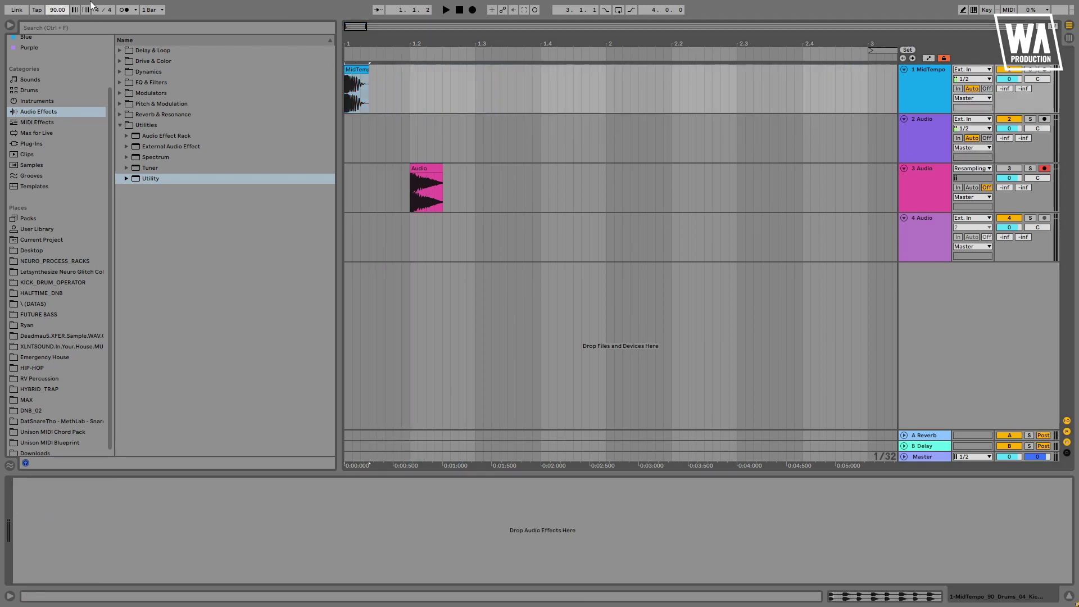
pyautogui.press('Return')
# - Duplicate the trimmed kick at one-beat intervals on the first track to fill four bars
pyautogui.click(363, 69)
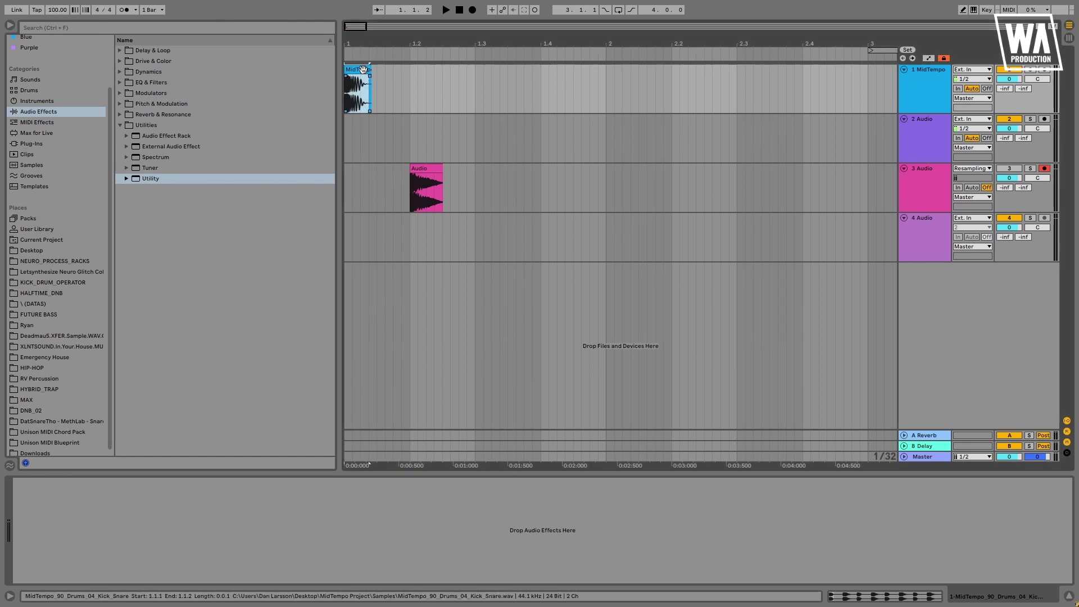
pyautogui.moveTo(356, 70)
pyautogui.mouseDown()
pyautogui.moveTo(486, 83)
pyautogui.moveTo(332, 79)
pyautogui.moveTo(343, 79)
pyautogui.mouseUp()
pyautogui.hotkey('ctrl', 'd')
pyautogui.hotkey('ctrl', 'd')
pyautogui.hotkey('ctrl', 'd')
pyautogui.hotkey('ctrl', 'd')
pyautogui.hotkey('ctrl', 'd')
pyautogui.moveTo(489, 43); pyautogui.dragTo(489, 12)
pyautogui.hotkey('ctrl', 'd')
pyautogui.hotkey('ctrl', 'd')
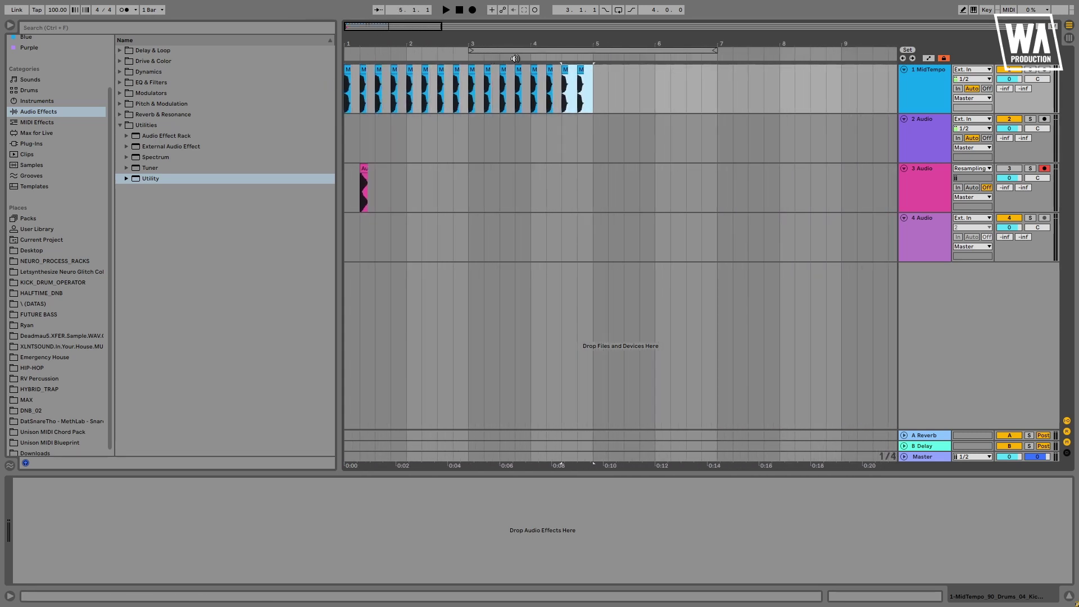
# - Move the four-bar loop to bar 1, place the resampled snare clip on the second track at beat 1.2, and audition it
pyautogui.moveTo(516, 51); pyautogui.dragTo(355, 87)
pyautogui.moveTo(430, 168); pyautogui.dragTo(430, 119)
pyautogui.press('space')
pyautogui.press('space')
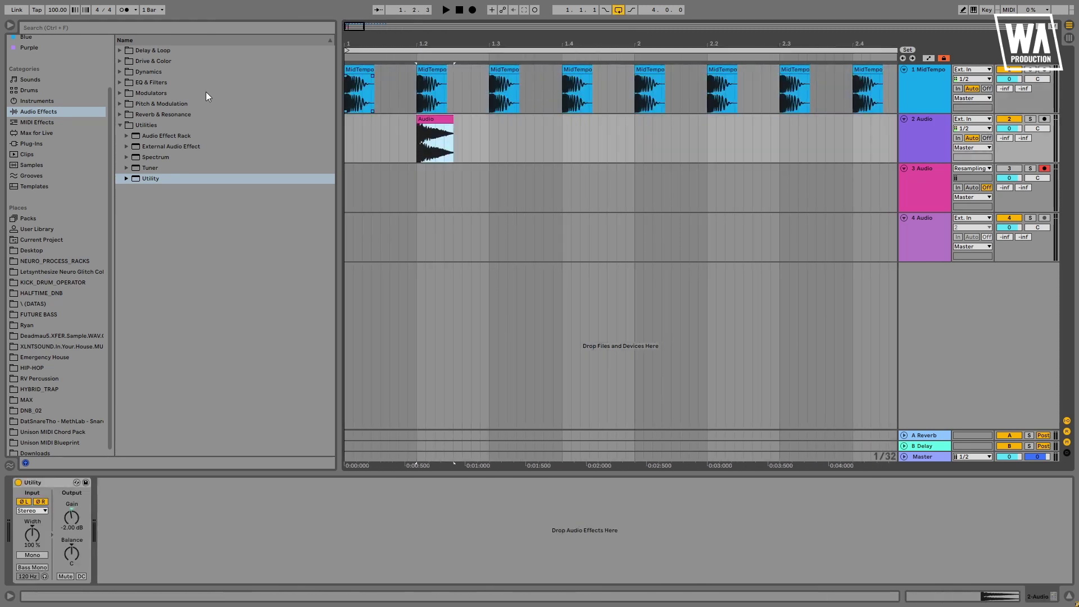
# - Add EQ Eight to the second track and delete its Utility effect
pyautogui.click(120, 82)
pyautogui.doubleClick(142, 114)
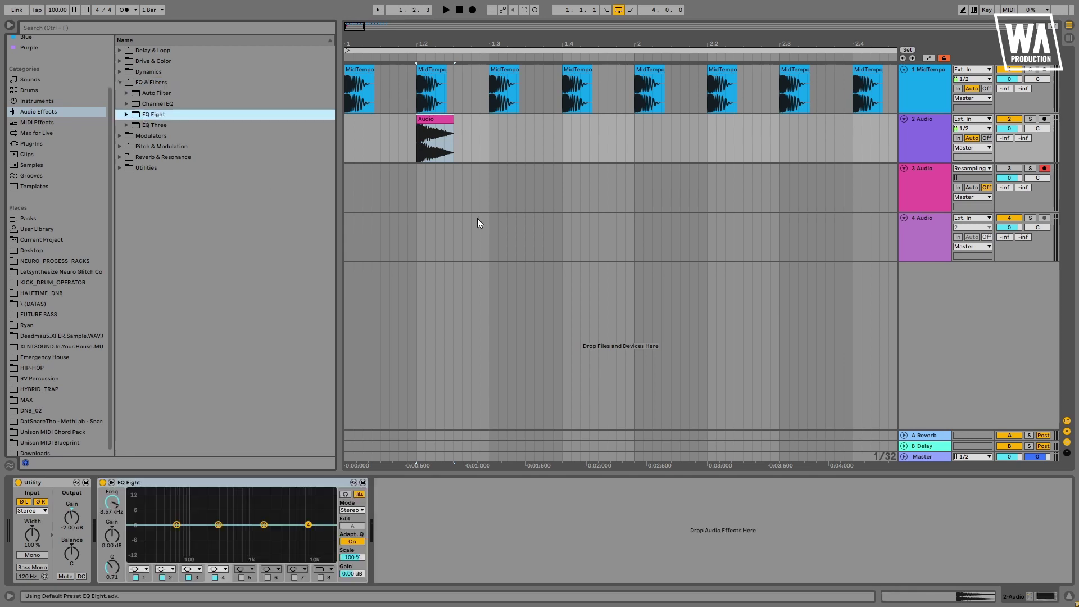
pyautogui.click(42, 484)
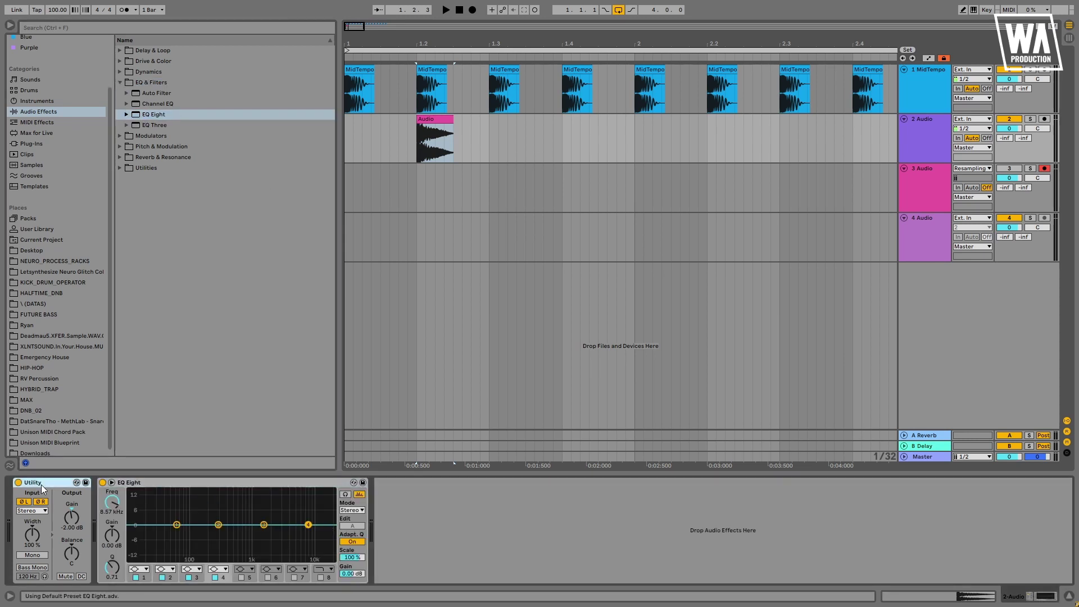
pyautogui.press('Delete')
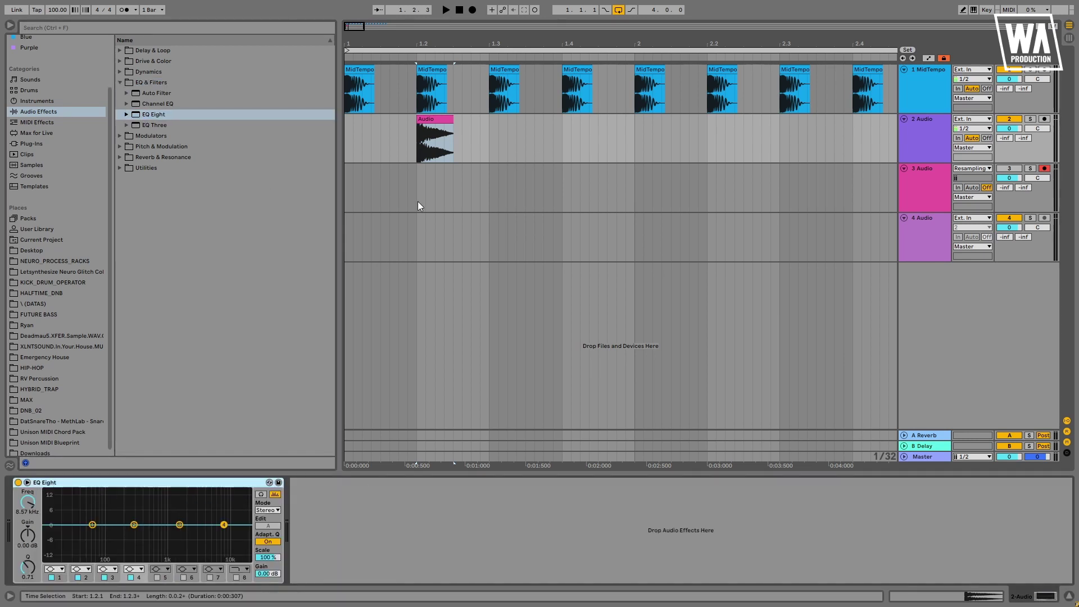
# - Audition the kick and snare together, starting from 1.1.4
pyautogui.click(396, 133)
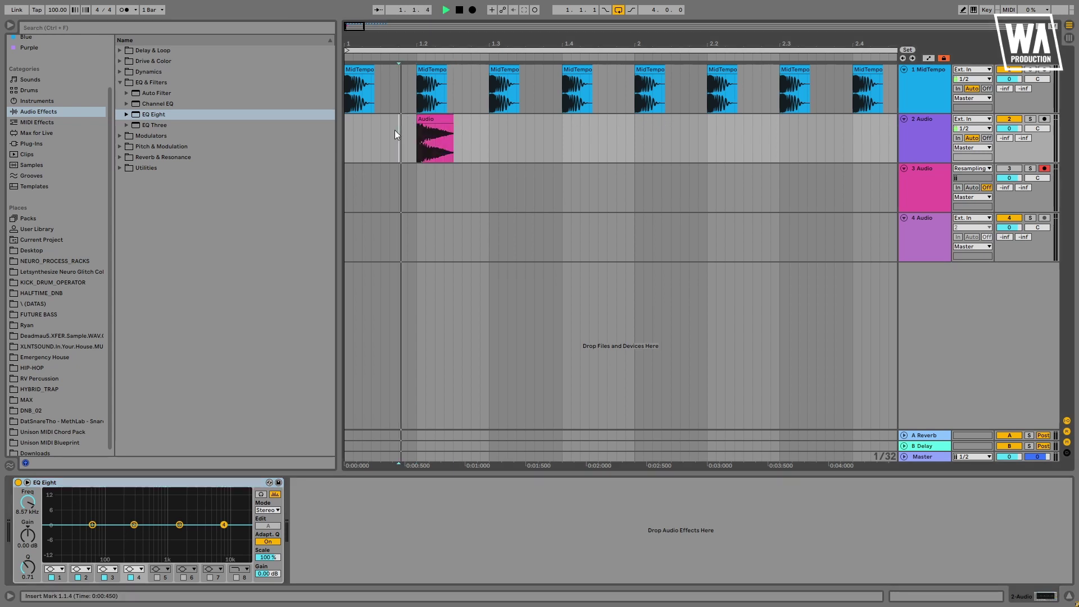
pyautogui.press('space')
pyautogui.press('space')
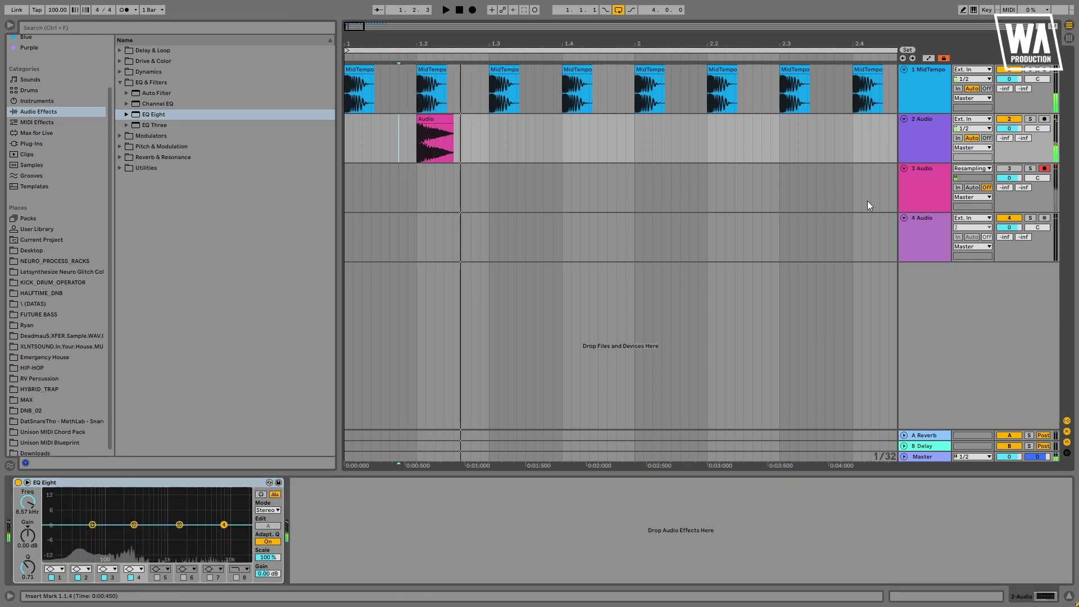
# - Delete the two empty audio tracks below the snare track
pyautogui.click(927, 182)
pyautogui.press('Delete')
pyautogui.press('Delete')
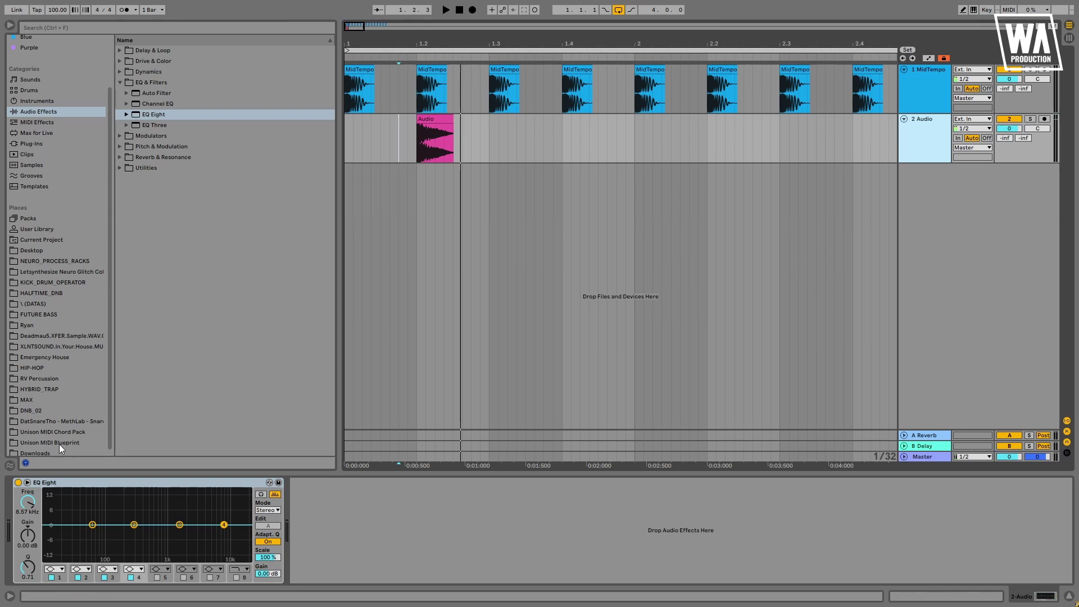
# - Make the first EQ Eight band on the snare track a low cut at about 215 Hz while listening to the snare
pyautogui.click(430, 117)
pyautogui.press('space')
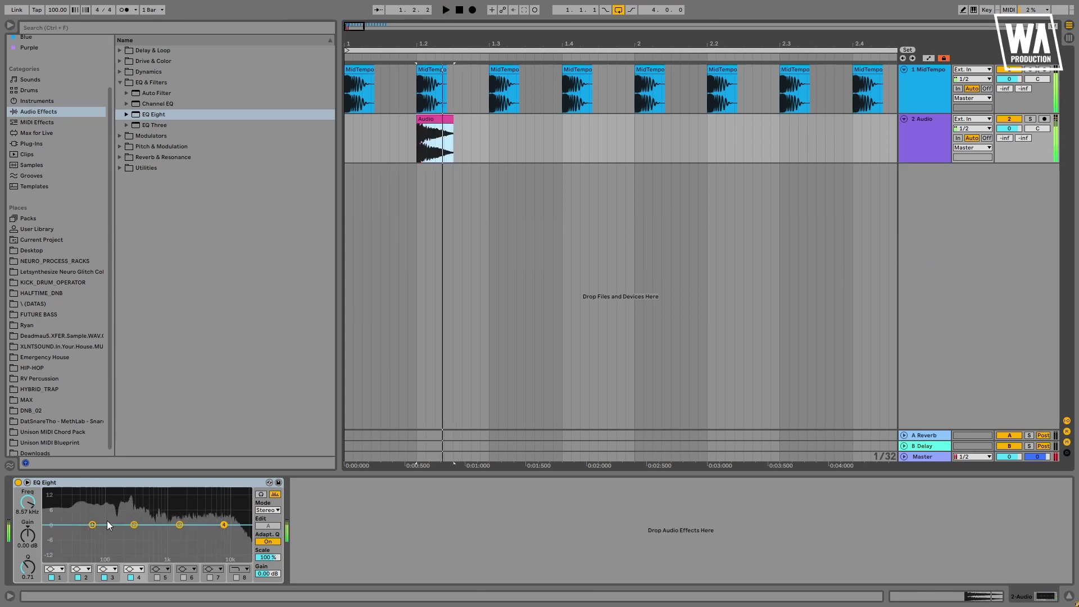
pyautogui.click(61, 569)
pyautogui.click(55, 506)
pyautogui.moveTo(92, 528); pyautogui.dragTo(126, 533)
pyautogui.press('space')
# - Group the kick and snare tracks and name the group DRUMS
pyautogui.click(920, 90)
pyautogui.keyDown('shift'); pyautogui.click(923, 127); pyautogui.keyUp('shift')
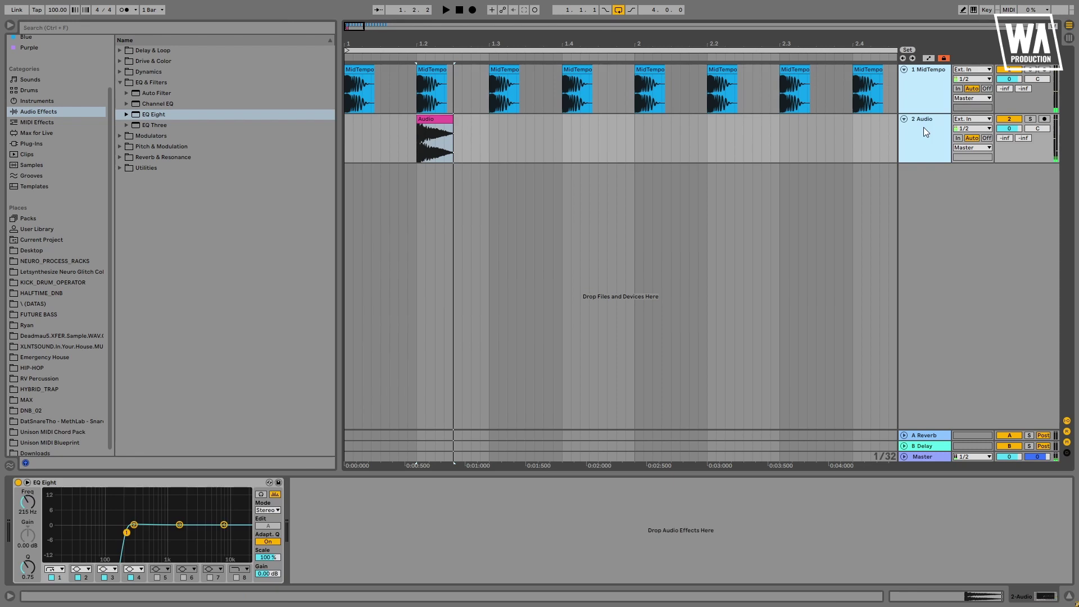
pyautogui.hotkey('ctrl', 'g')
pyautogui.click(921, 82)
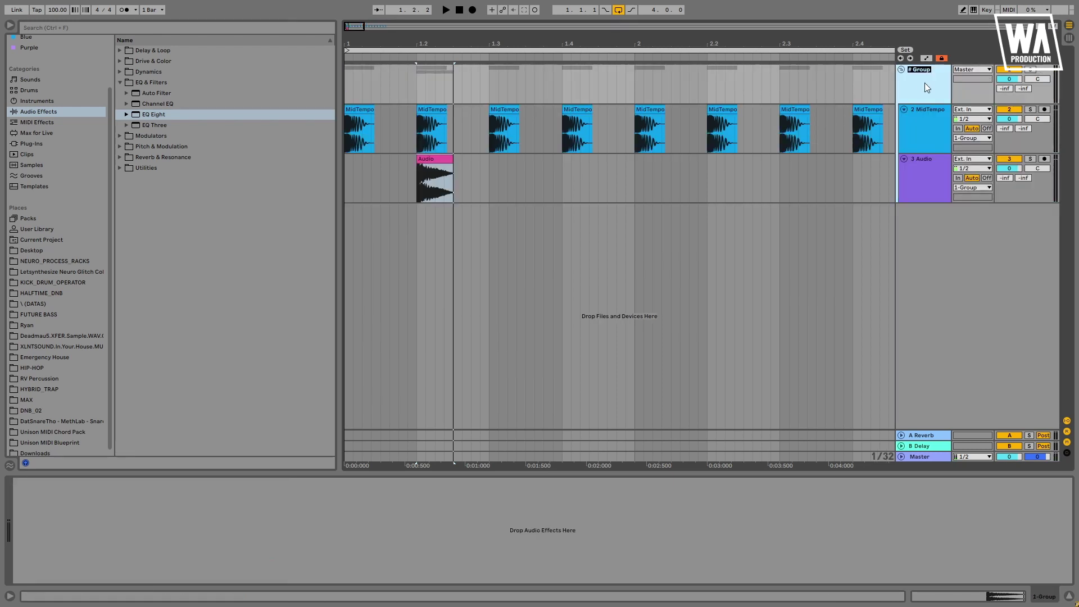
pyautogui.write('DRUMS')
pyautogui.press('Return')
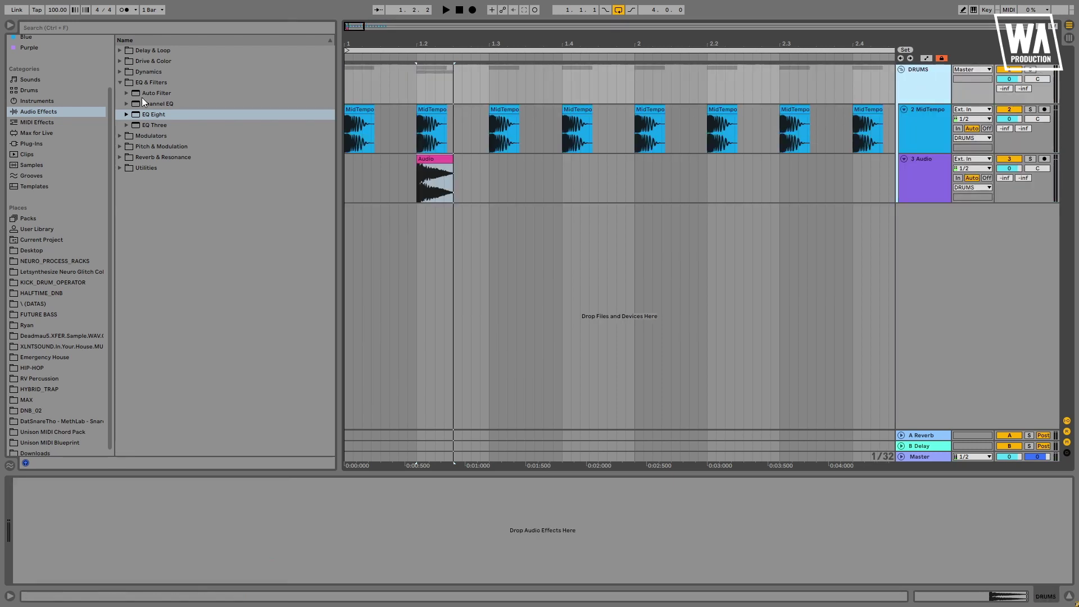
# - Add a Saturator to the DRUMS group and turn on its Soft Clip
pyautogui.click(120, 71)
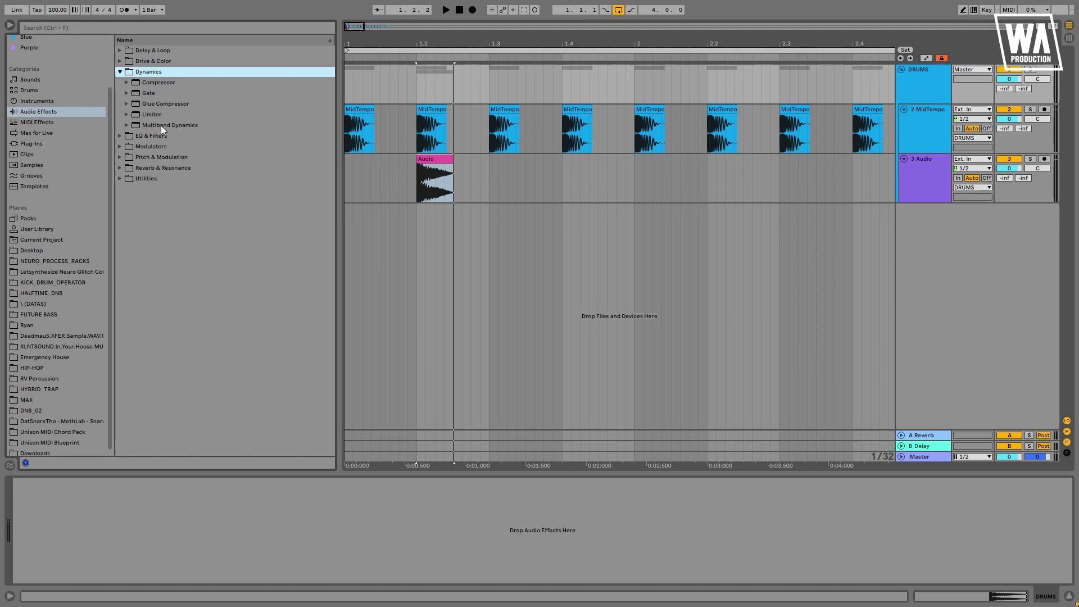
pyautogui.click(160, 125)
pyautogui.click(120, 66)
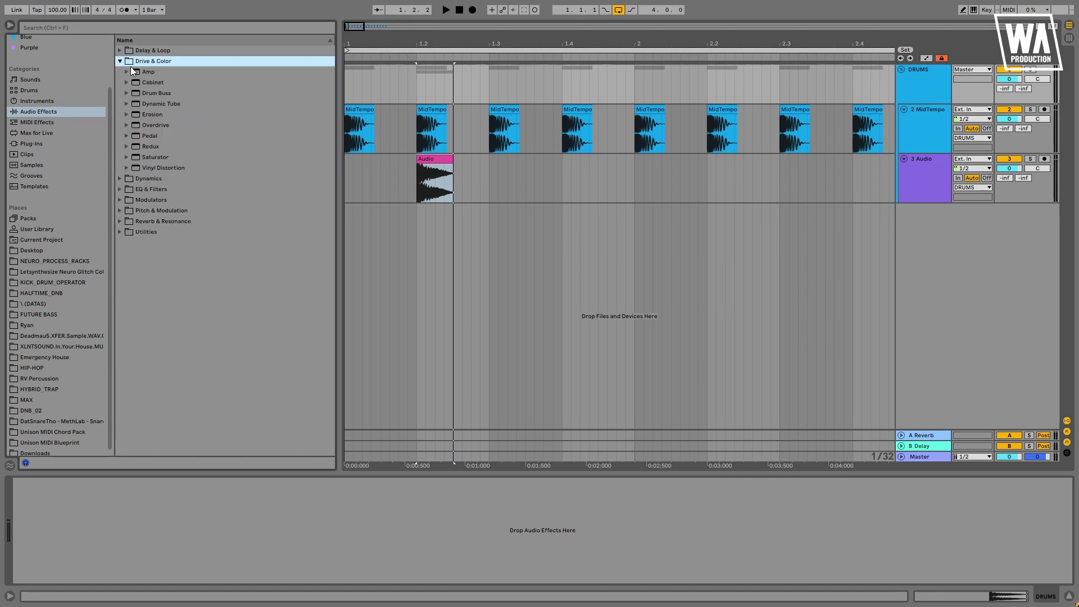
pyautogui.click(156, 157)
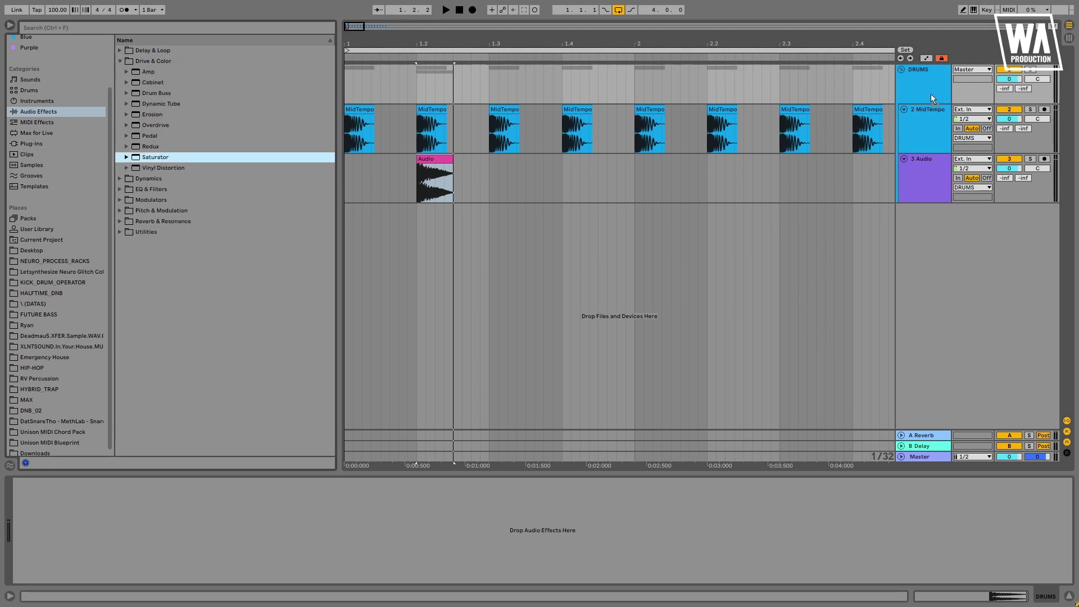
pyautogui.moveTo(930, 94); pyautogui.dragTo(928, 89)
pyautogui.click(123, 512)
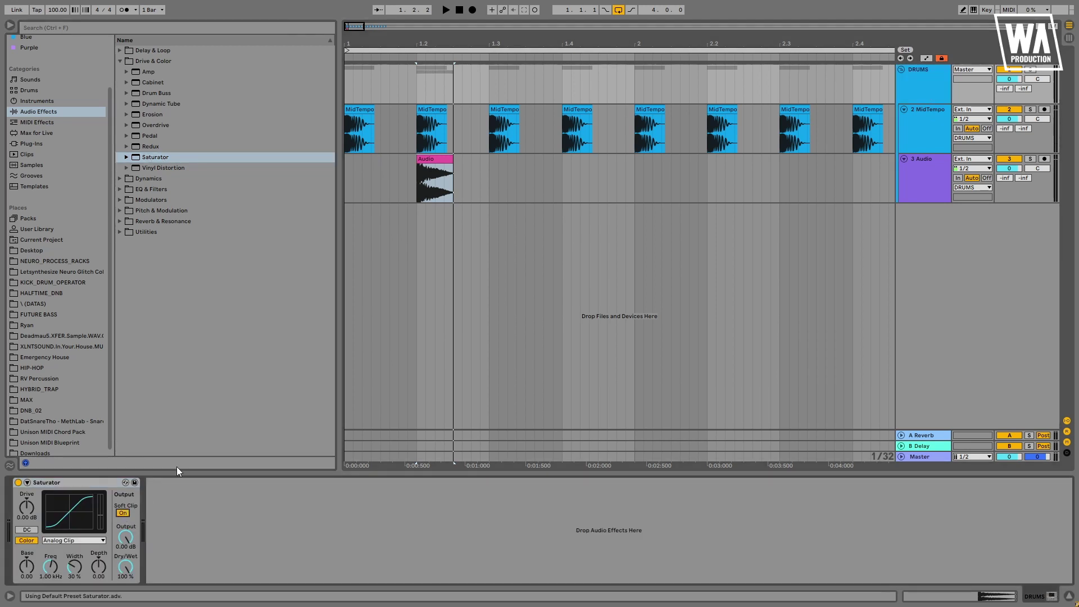
# - Audition the layered kick and snare through the DRUMS group from just before beat 1.2
pyautogui.click(907, 86)
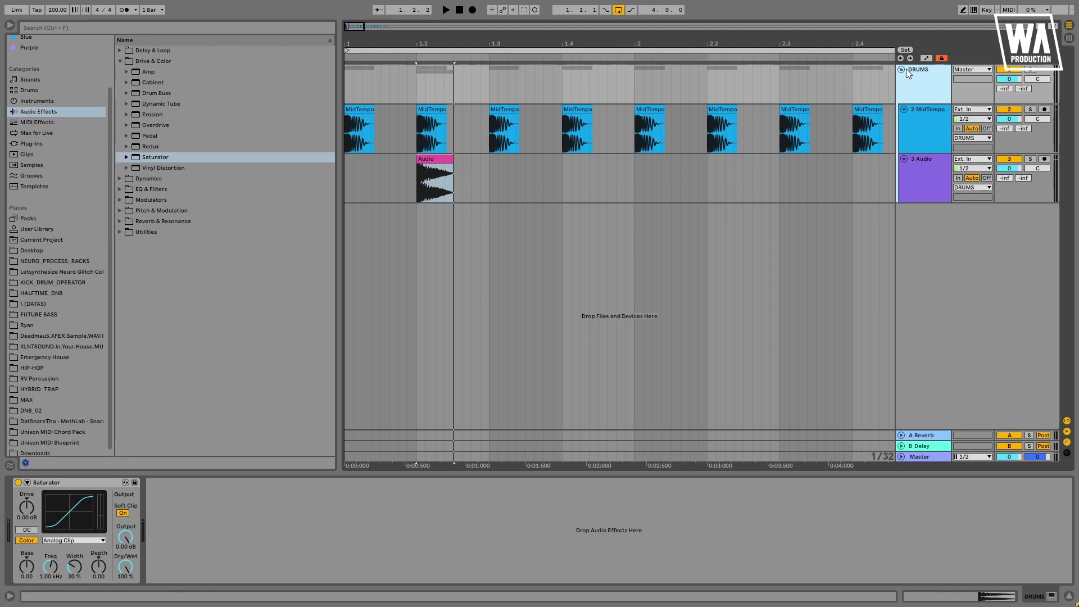
pyautogui.moveTo(419, 41); pyautogui.dragTo(441, 95)
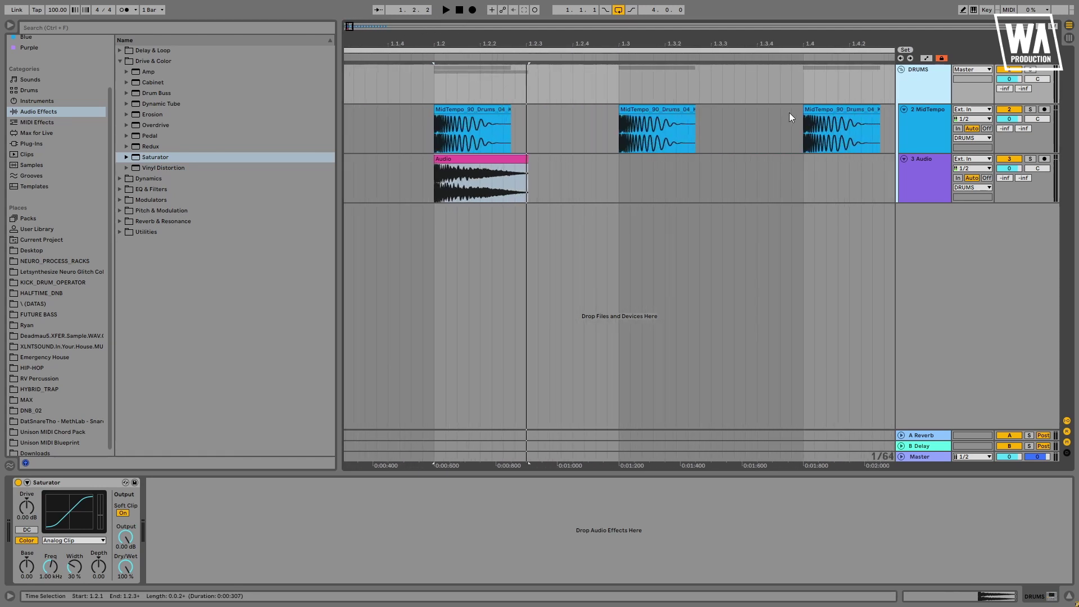
pyautogui.click(45, 484)
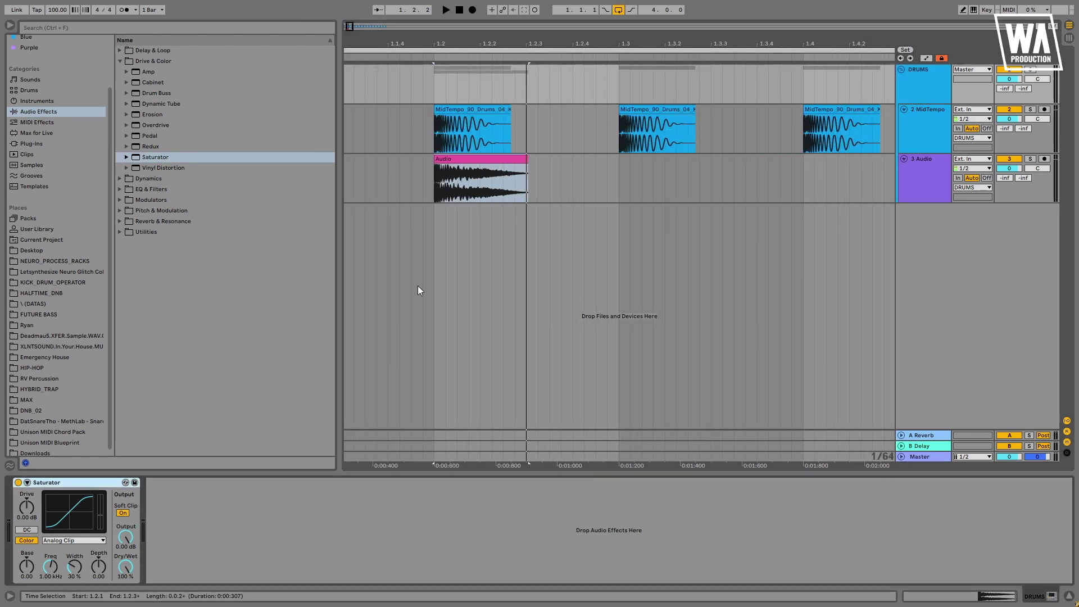
pyautogui.click(412, 172)
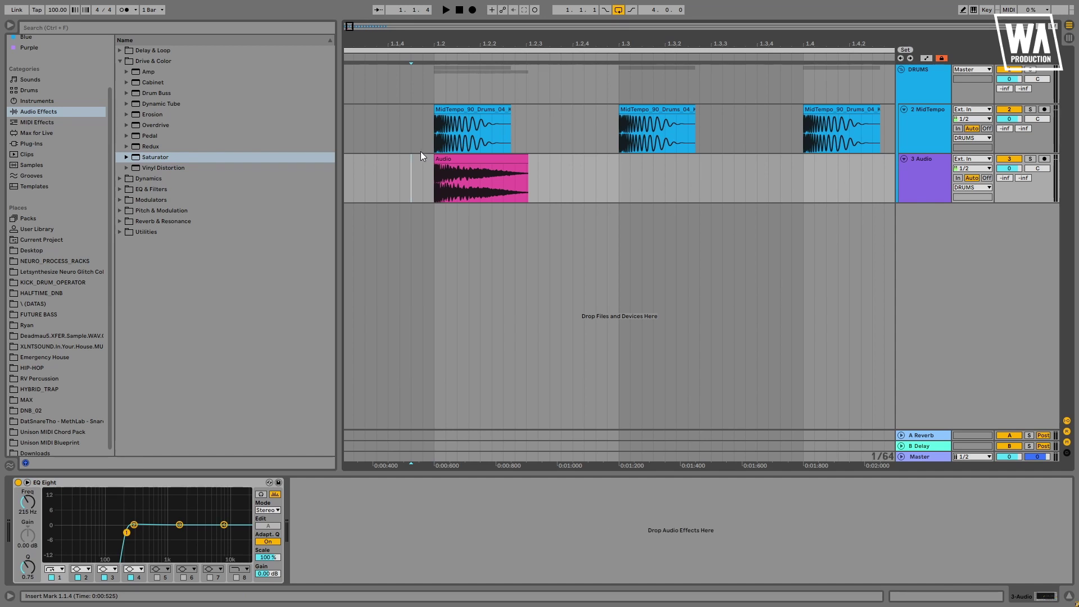
pyautogui.press('space')
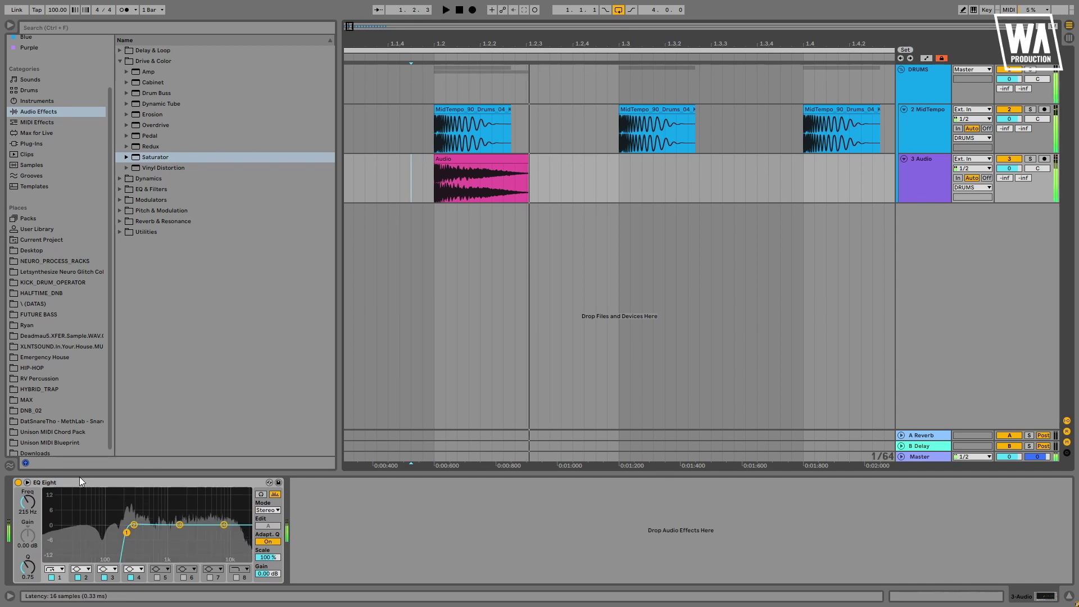
pyautogui.press('space')
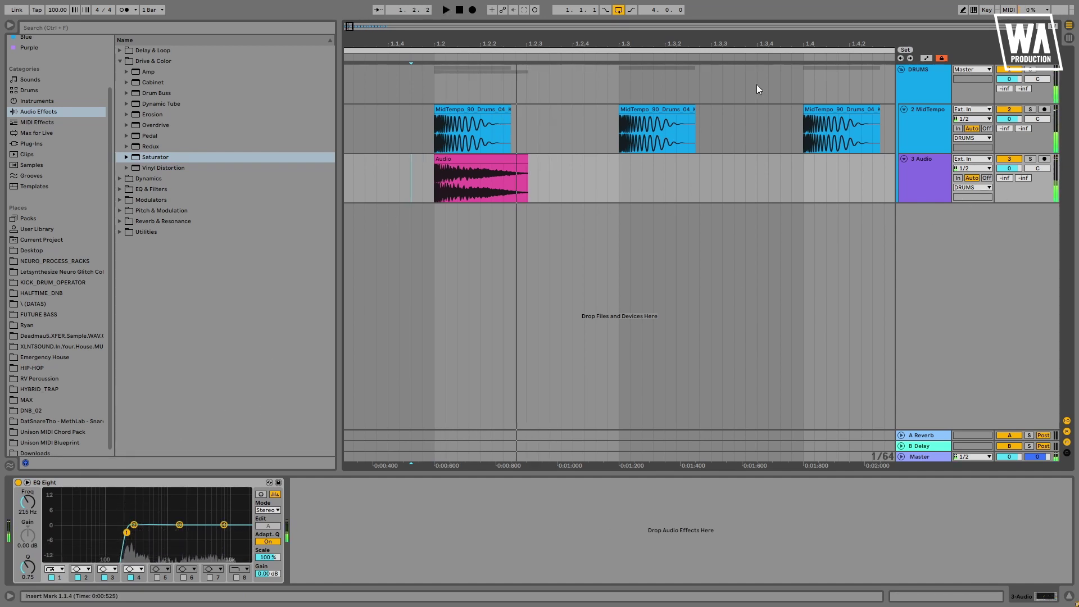
# - Duplicate the snare clip onto beats 2 and 4 of all four bars and play the full drum loop
pyautogui.moveTo(602, 43); pyautogui.dragTo(424, 23)
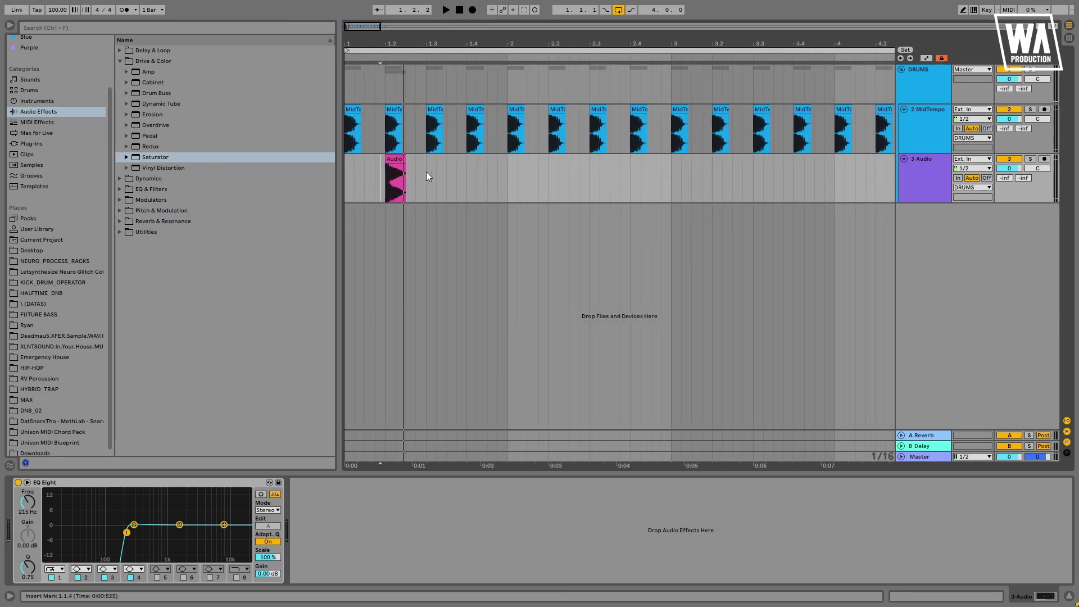
pyautogui.moveTo(426, 171); pyautogui.dragTo(289, 176)
pyautogui.hotkey('ctrl', 'd')
pyautogui.hotkey('ctrl', 'd')
pyautogui.hotkey('ctrl', 'd')
pyautogui.hotkey('ctrl', 'd')
pyautogui.hotkey('ctrl', 'd')
pyautogui.hotkey('ctrl', 'd')
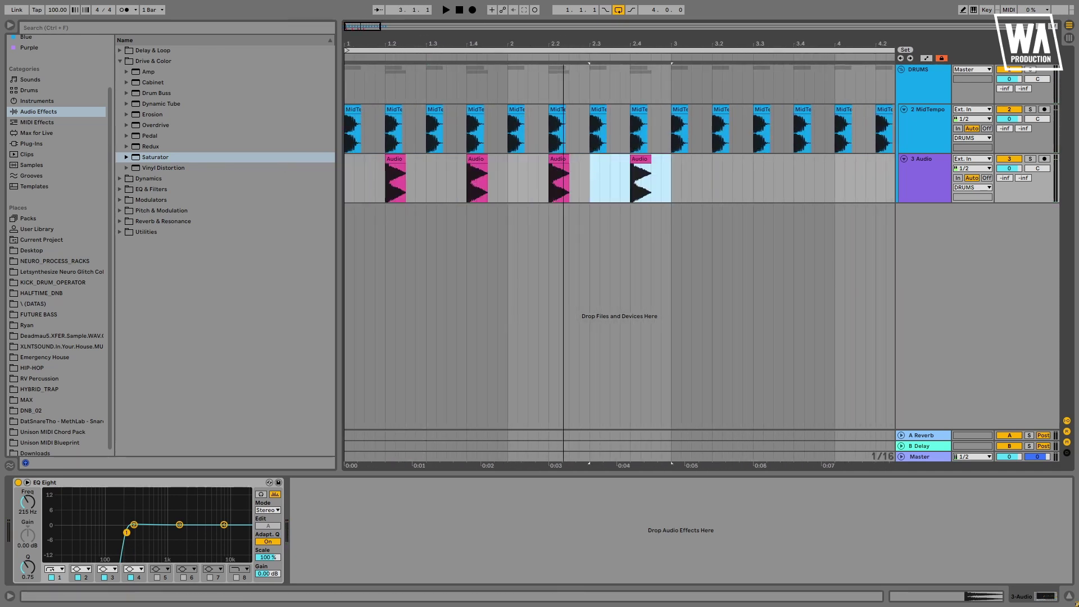
pyautogui.press('-')
pyautogui.hotkey('ctrl', 'd')
pyautogui.click(448, 49)
pyautogui.press('space')
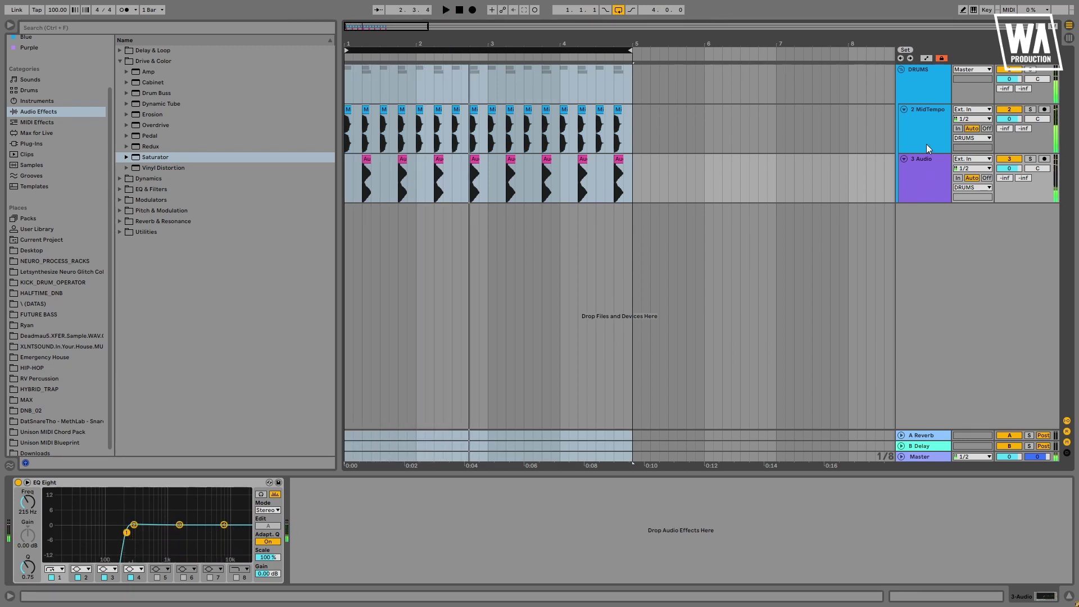
# - Solo the snare track and play its clip at beat 1.2 while examining its spectrum in EQ Eight's expanded display
pyautogui.moveTo(373, 45); pyautogui.dragTo(503, 43)
pyautogui.click(559, 158)
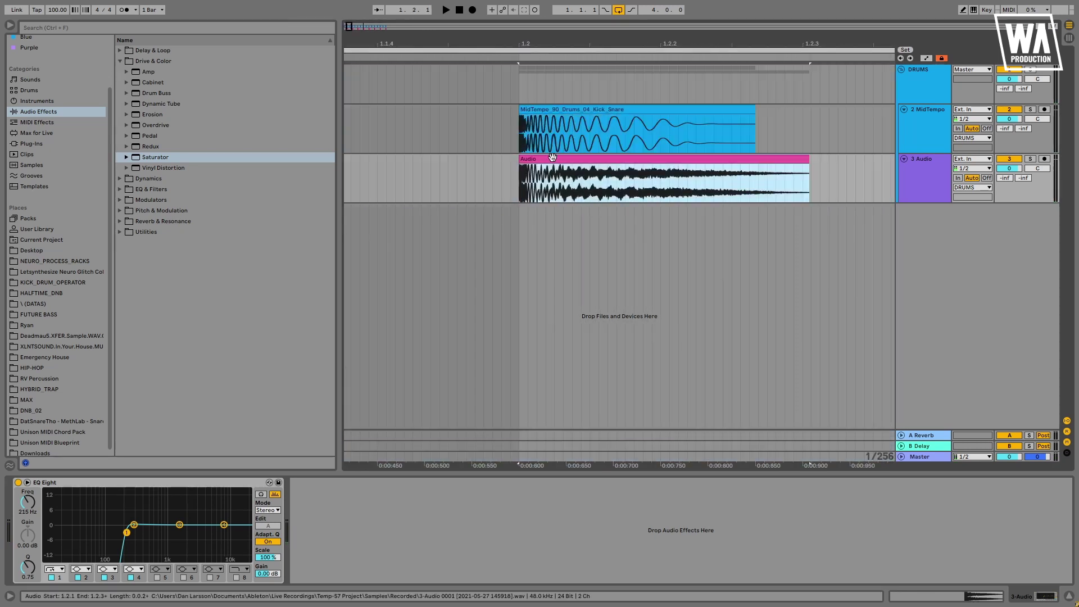
pyautogui.click(916, 186)
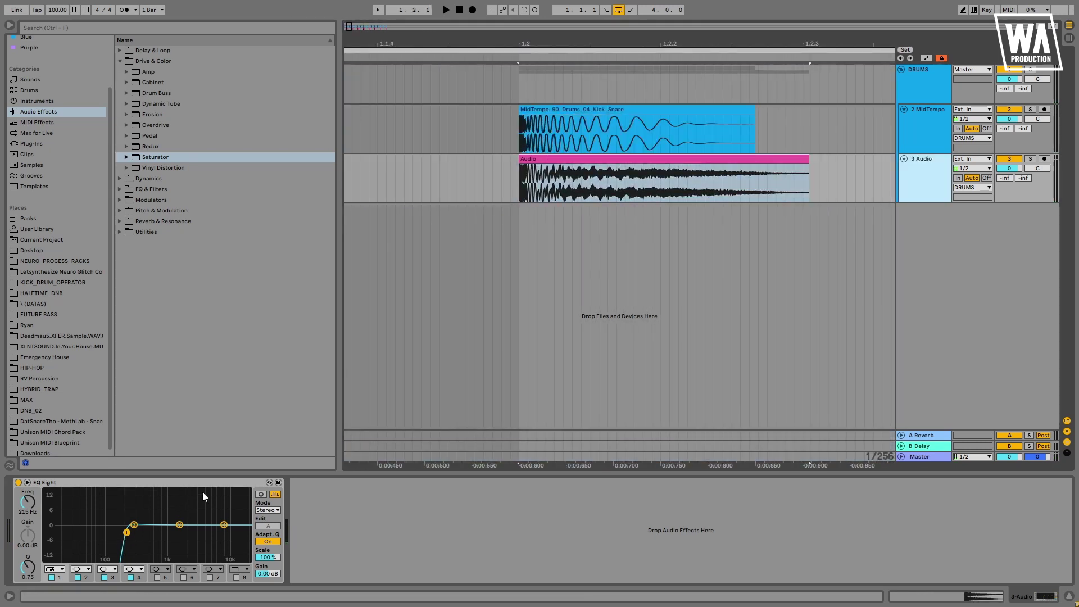
pyautogui.click(1031, 159)
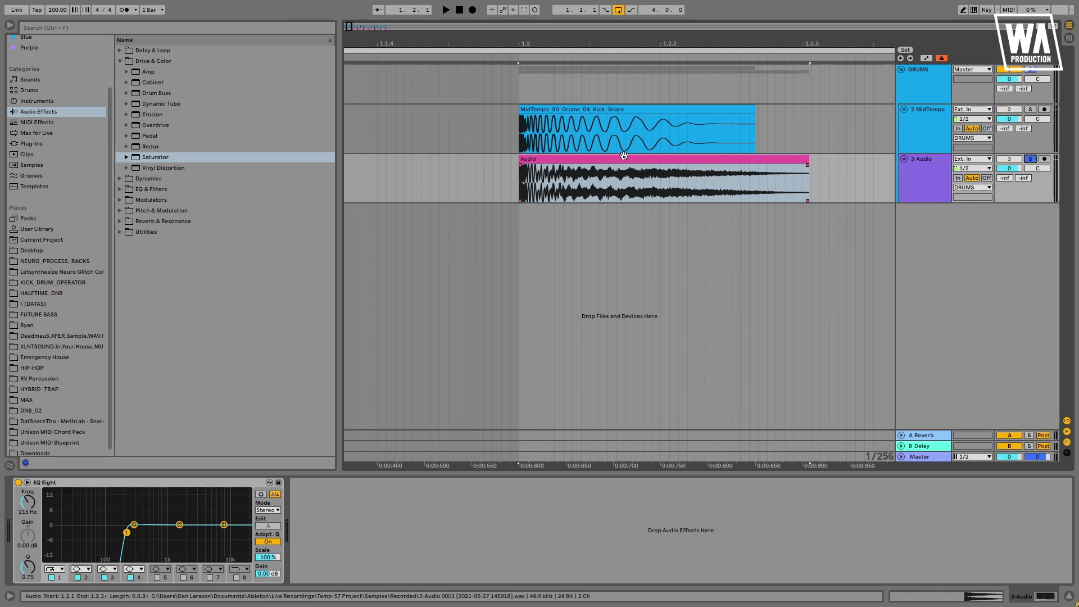
pyautogui.click(603, 158)
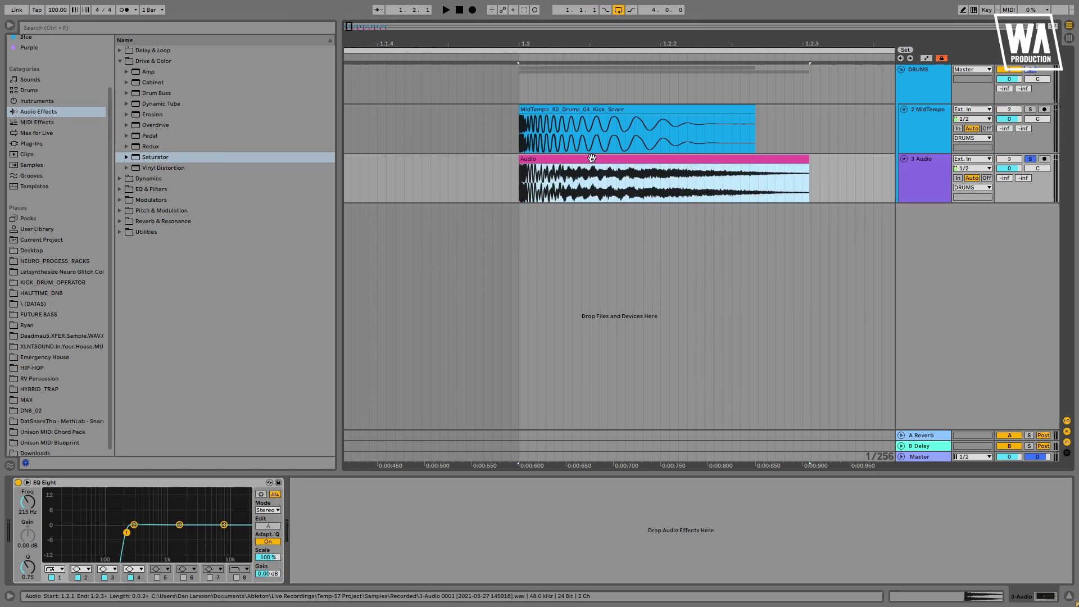
pyautogui.press('space')
pyautogui.click(27, 483)
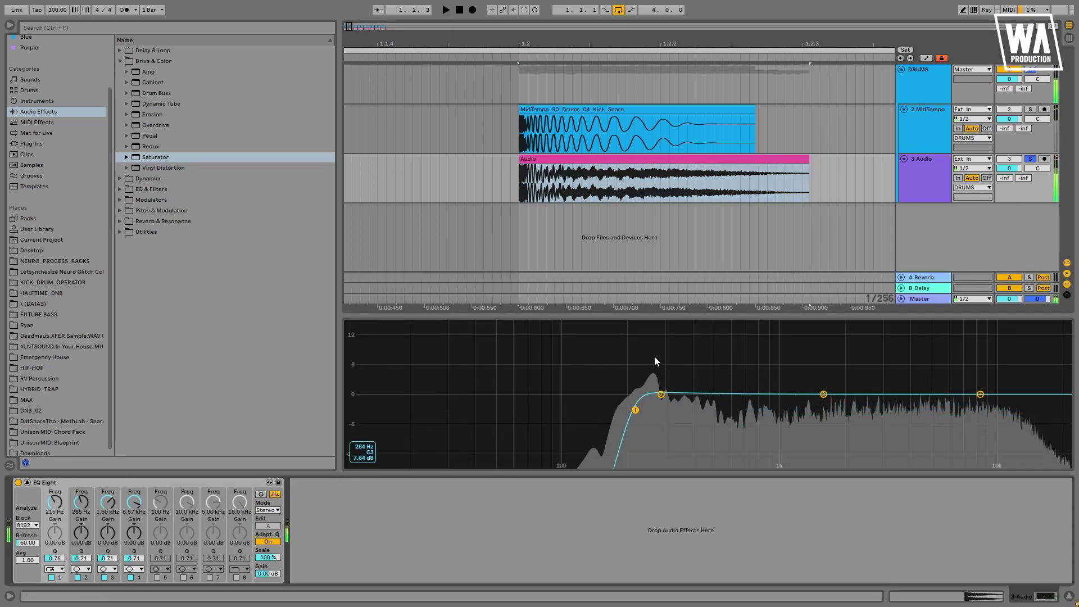
pyautogui.press('space')
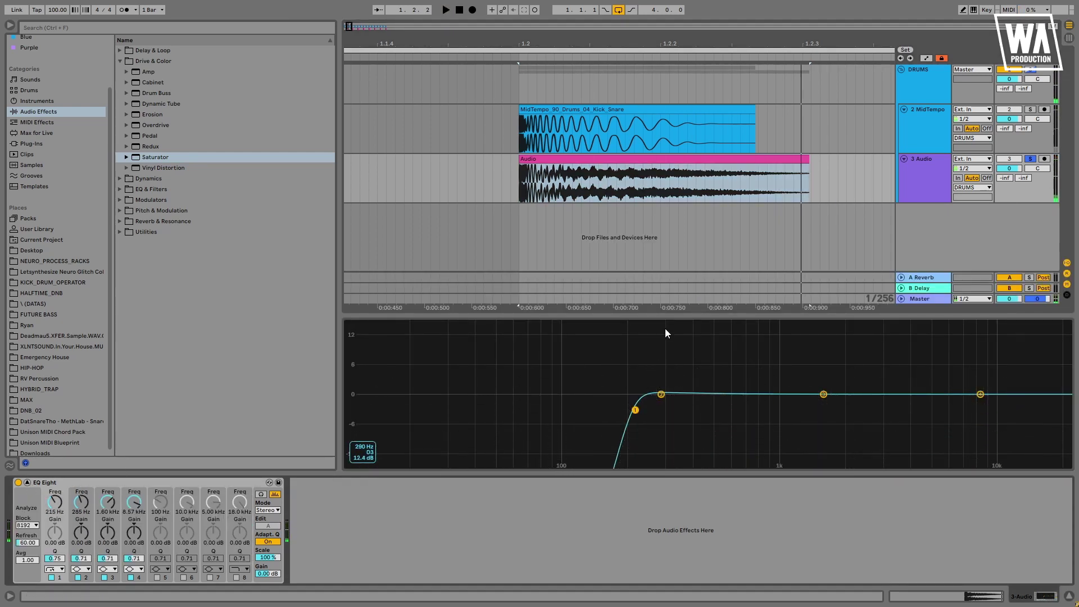
pyautogui.moveTo(668, 317); pyautogui.dragTo(761, 396)
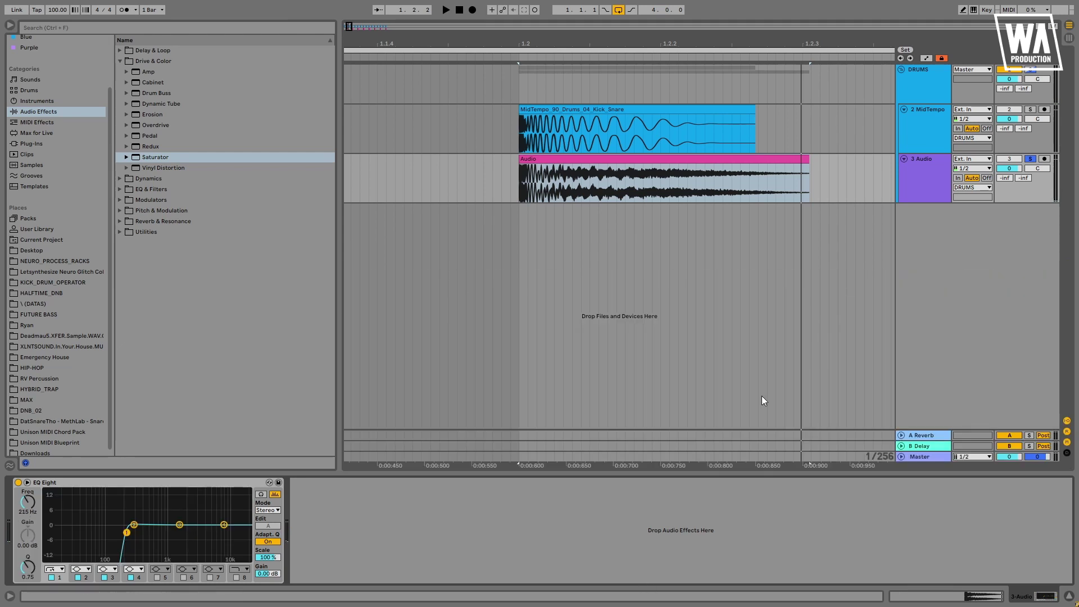
# - Add an EQ Eight to the kick track
pyautogui.click(928, 125)
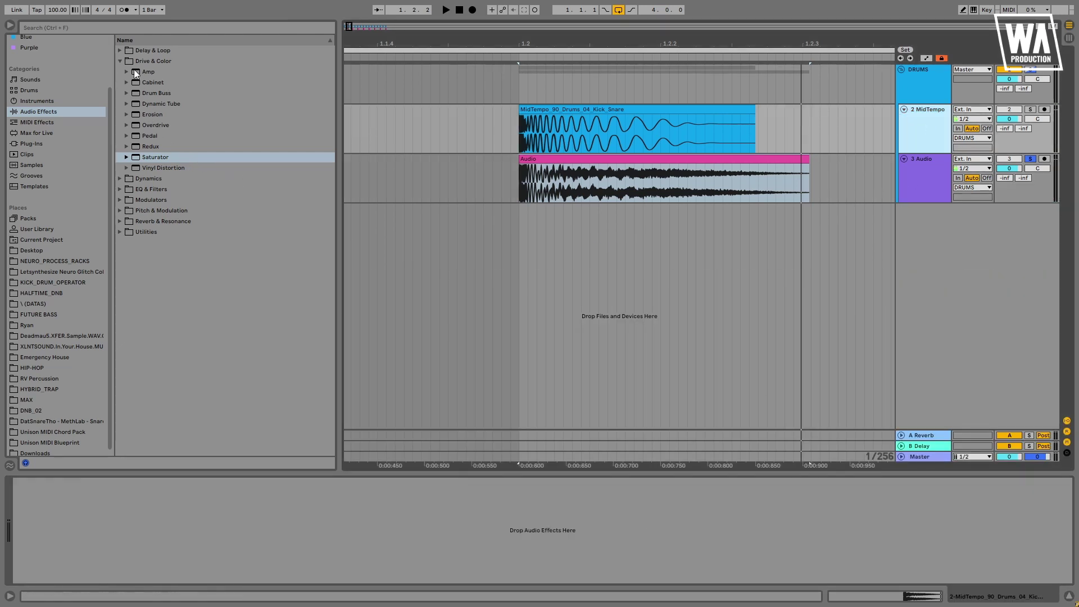
pyautogui.click(119, 60)
pyautogui.click(120, 82)
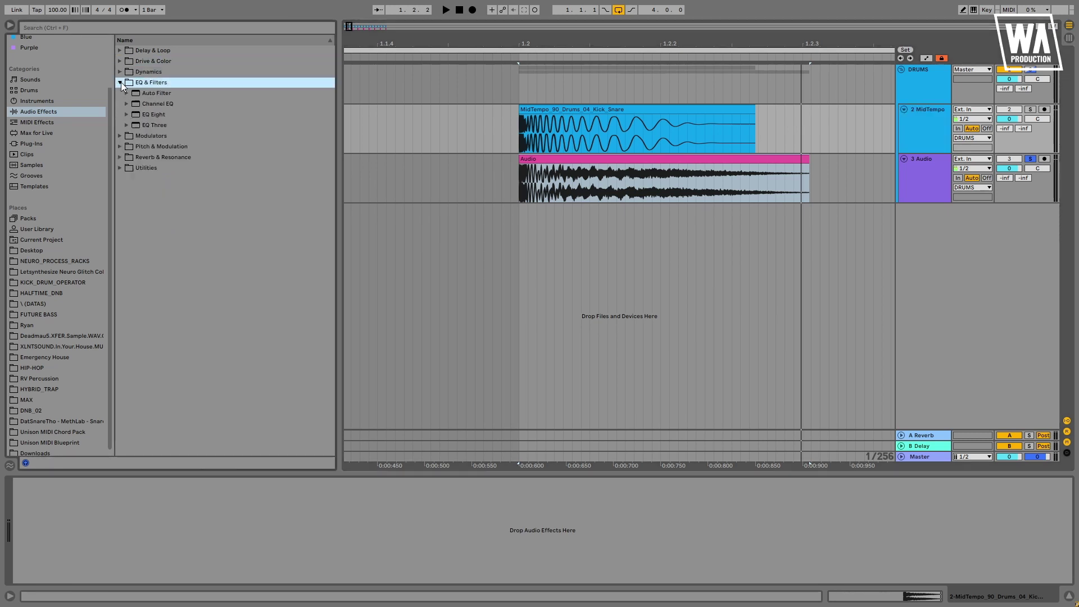
pyautogui.moveTo(137, 116); pyautogui.dragTo(510, 143)
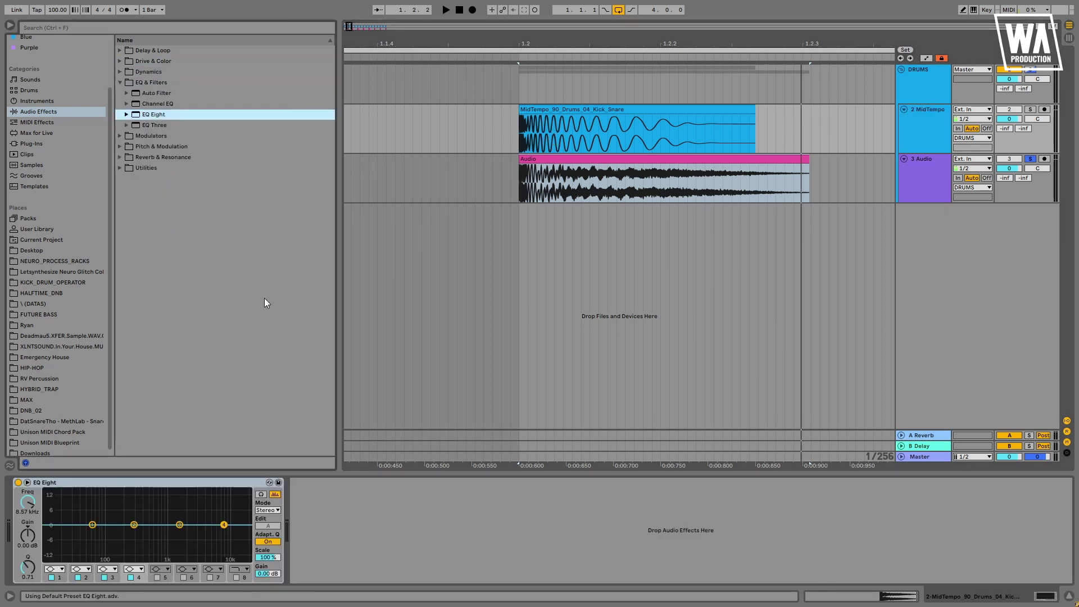
# - Expand the kick EQ Eight's display and shape band 2 as a cut of about -10 dB at 266 Hz, Q 1.74
pyautogui.click(27, 483)
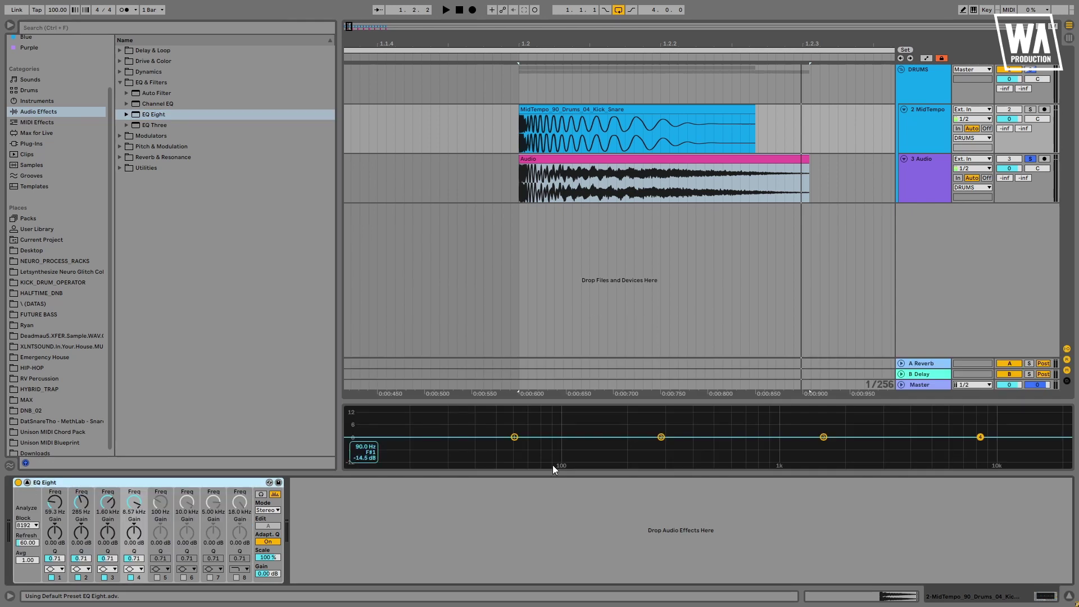
pyautogui.moveTo(588, 402); pyautogui.dragTo(580, 324)
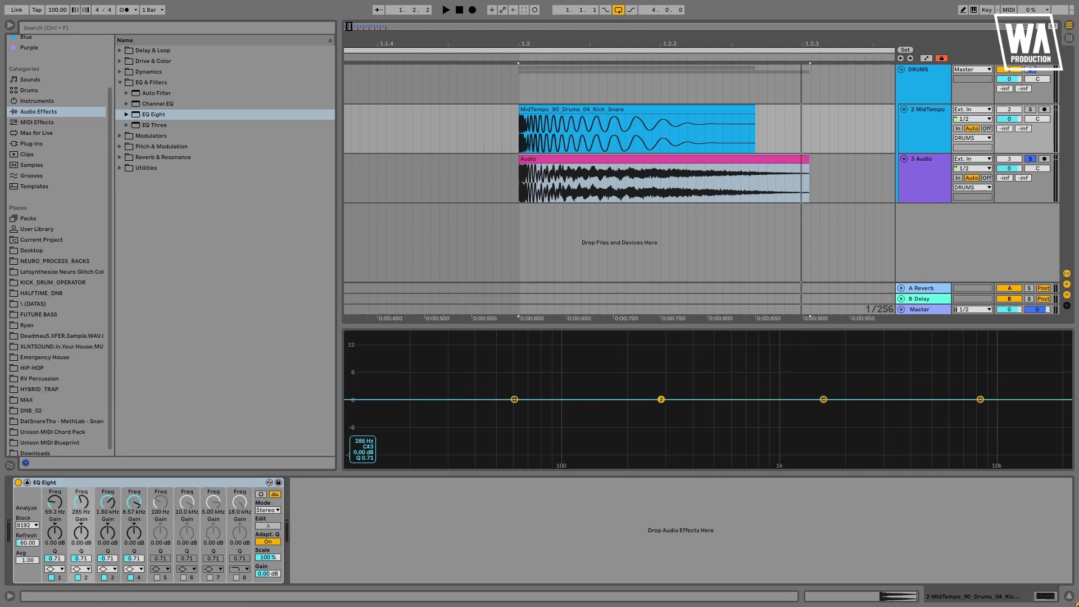
pyautogui.moveTo(661, 398); pyautogui.dragTo(658, 443)
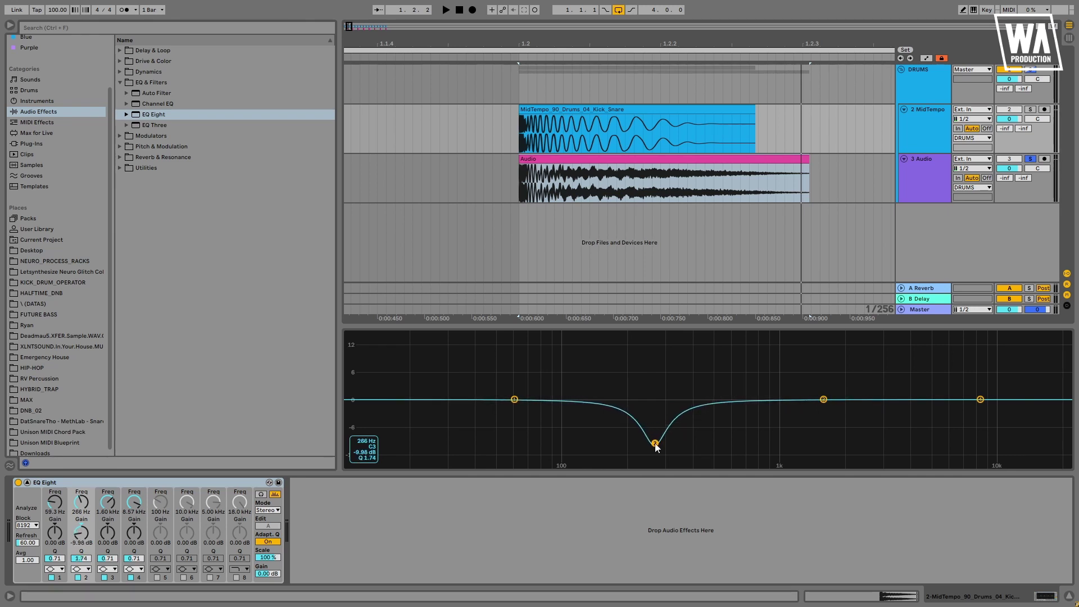
# - Show the automation lanes, unlock the envelopes from the arrangement, and reset band 2's gain on the kick's EQ Eight to 0 dB
pyautogui.click(926, 58)
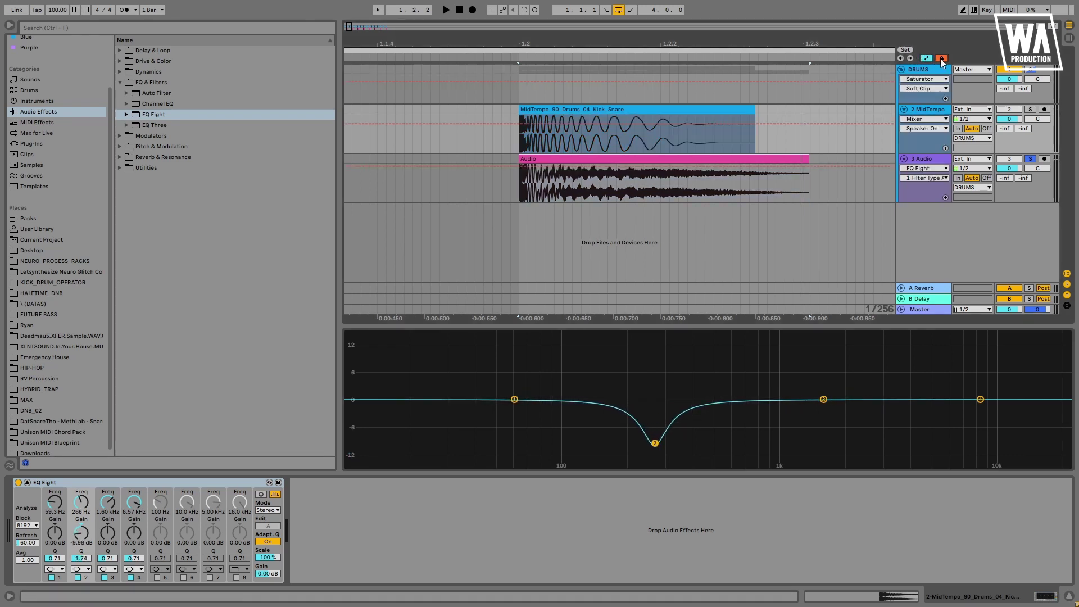
pyautogui.click(942, 60)
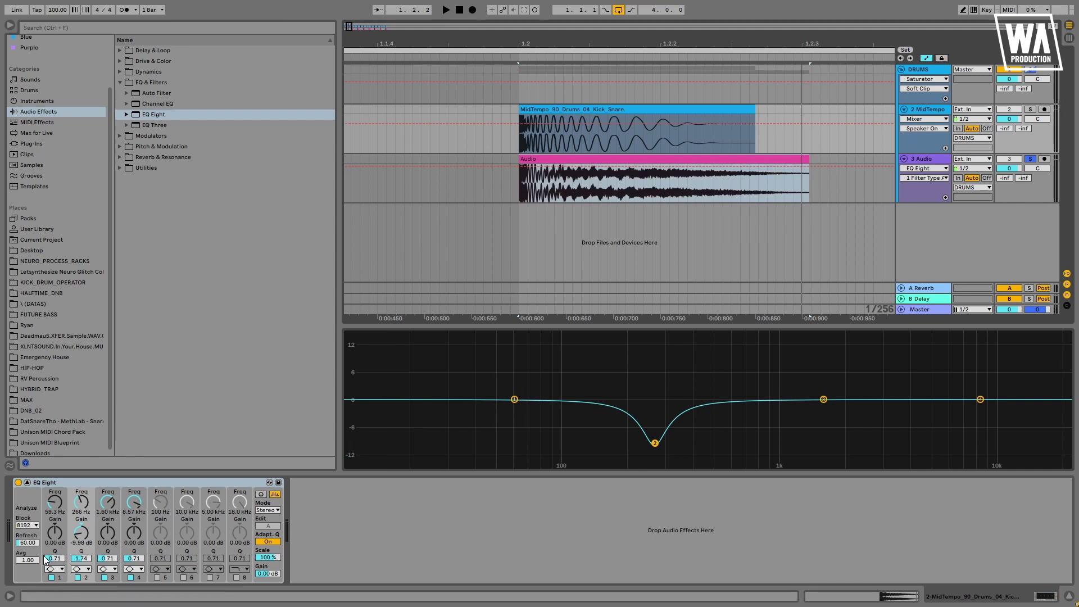
pyautogui.click(82, 528)
pyautogui.press('Delete')
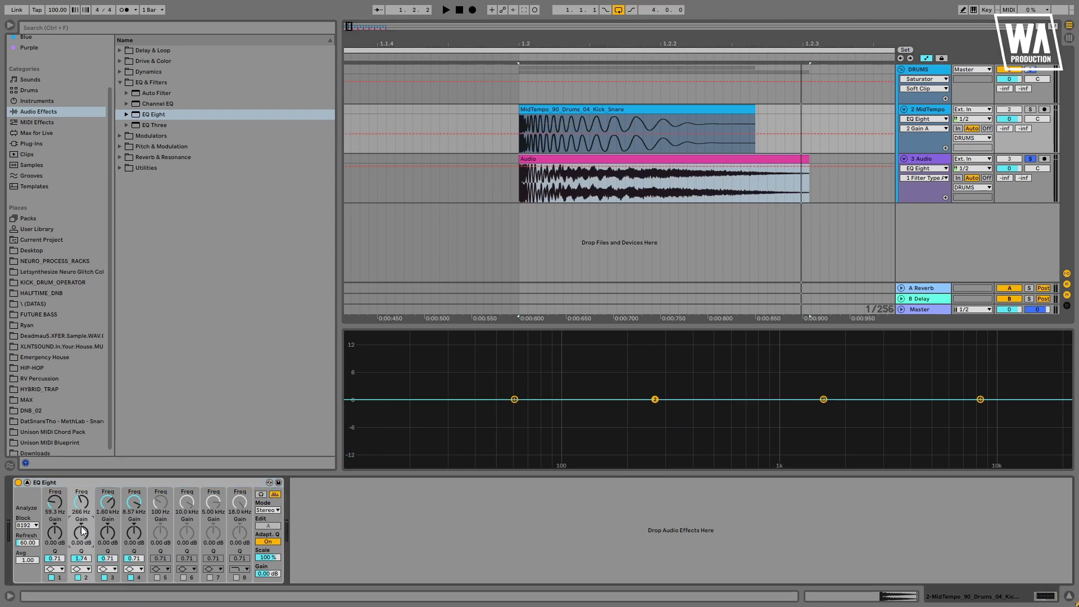
# - Draw band 2 gain automation on the kick track that dips at beat 1.2 and ramps back to 0 dB just before 1.2.3
pyautogui.click(506, 134)
pyautogui.click(803, 134)
pyautogui.moveTo(519, 133); pyautogui.dragTo(519, 147)
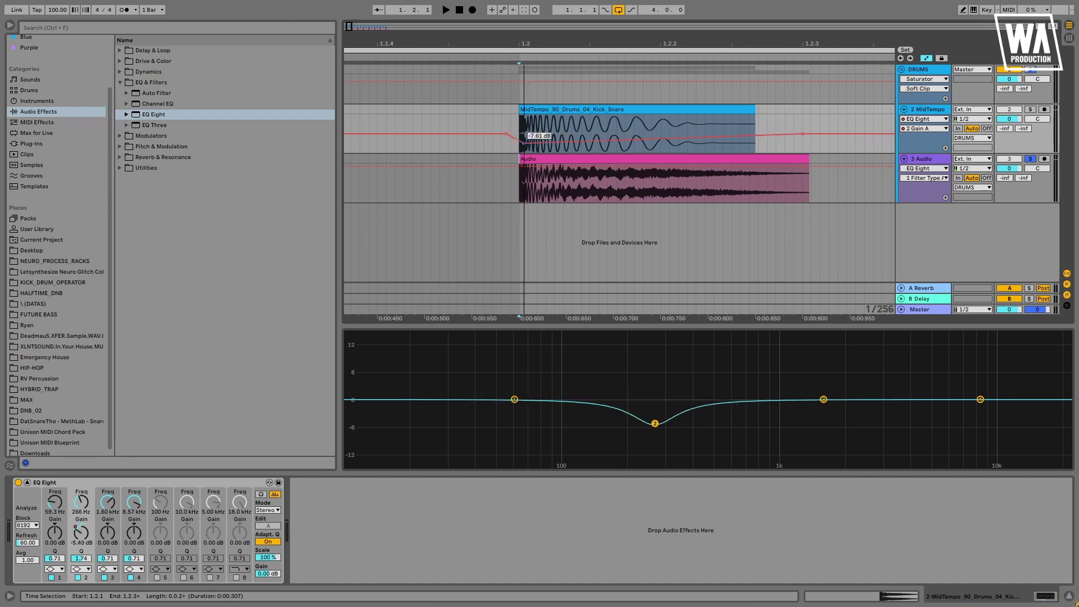
# - Play the automated kick from just before beat 1.2 and solo the kick track
pyautogui.click(489, 144)
pyautogui.press('space')
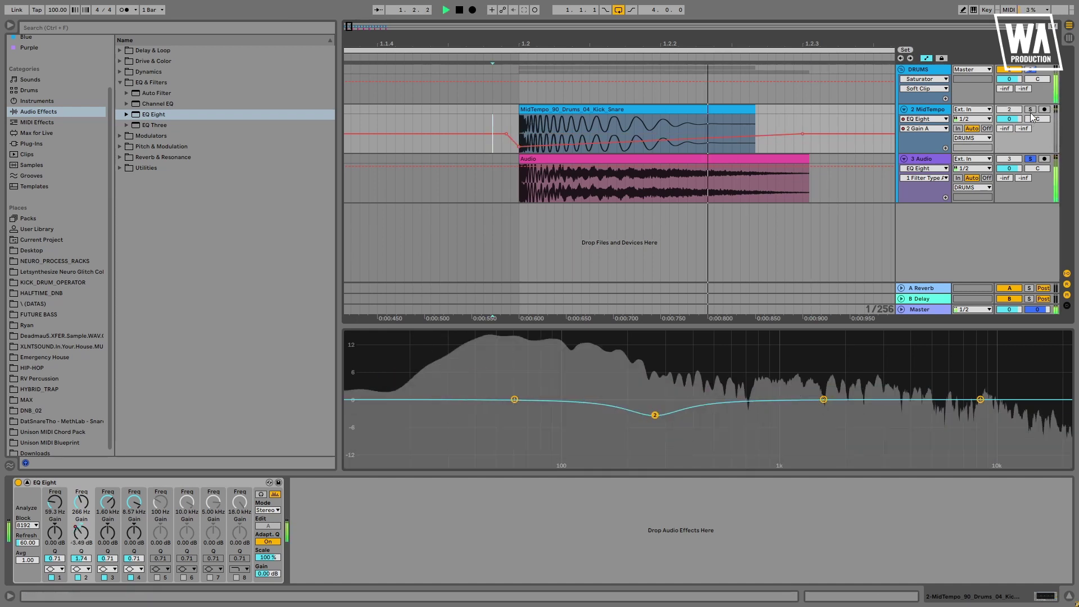
pyautogui.click(1030, 109)
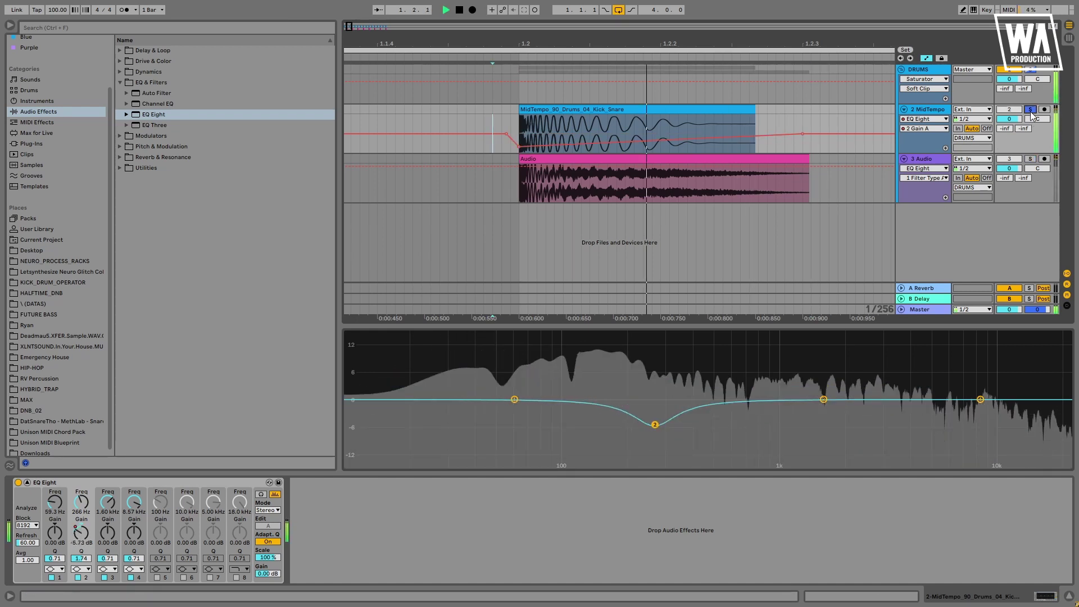
# - Compare the soloed kick at beat 1.2 with its EQ Eight bypassed and active over repeated playback
pyautogui.click(17, 483)
pyautogui.press('space')
pyautogui.press('space')
pyautogui.press('space')
pyautogui.press('space')
pyautogui.click(18, 482)
pyautogui.press('space')
pyautogui.press('space')
pyautogui.press('space')
pyautogui.press('space')
pyautogui.press('space')
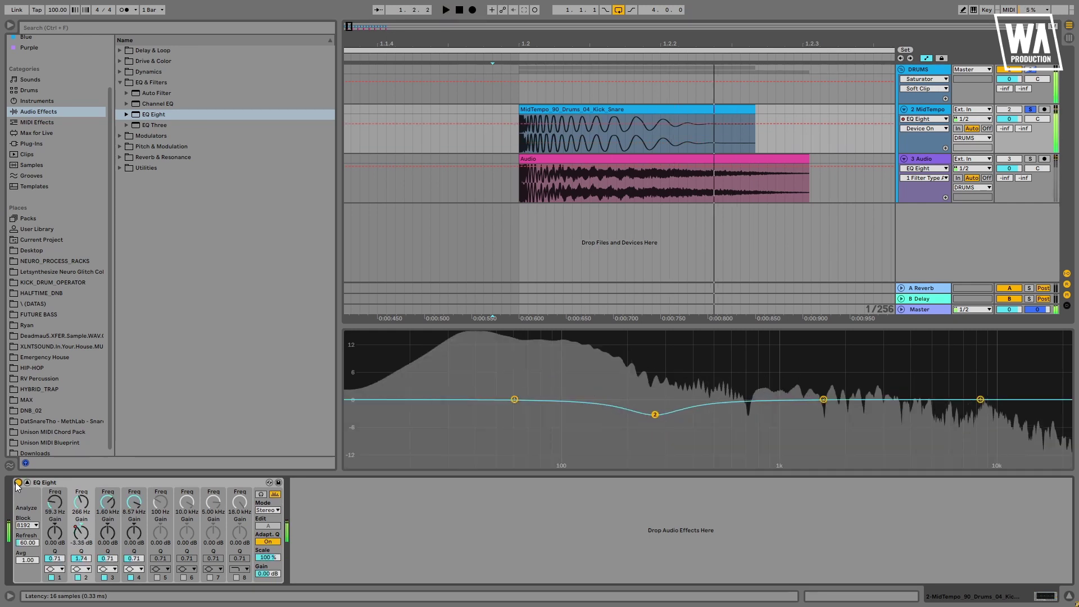
pyautogui.press('space')
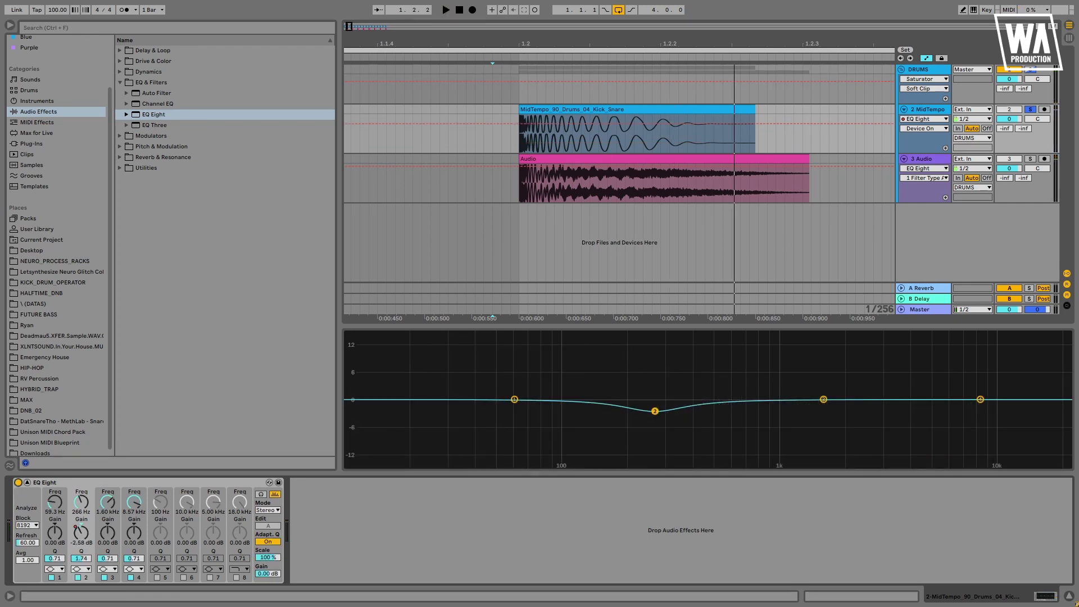
# - Audition the DRUMS group from just before beat 1.2, with the kick unsoloed so both drum tracks play
pyautogui.moveTo(532, 43); pyautogui.dragTo(532, 32)
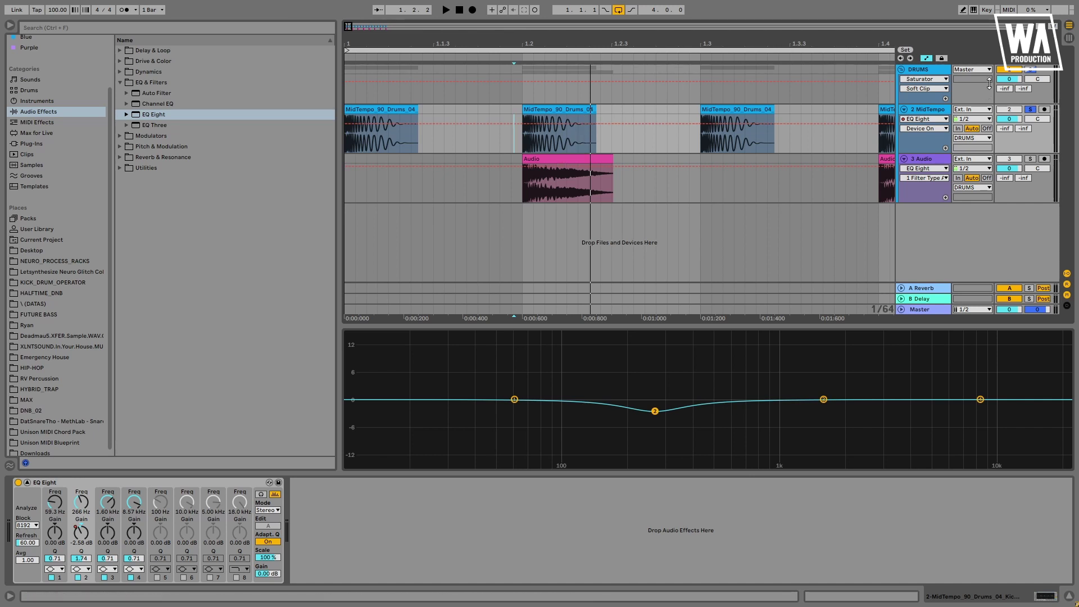
pyautogui.click(928, 70)
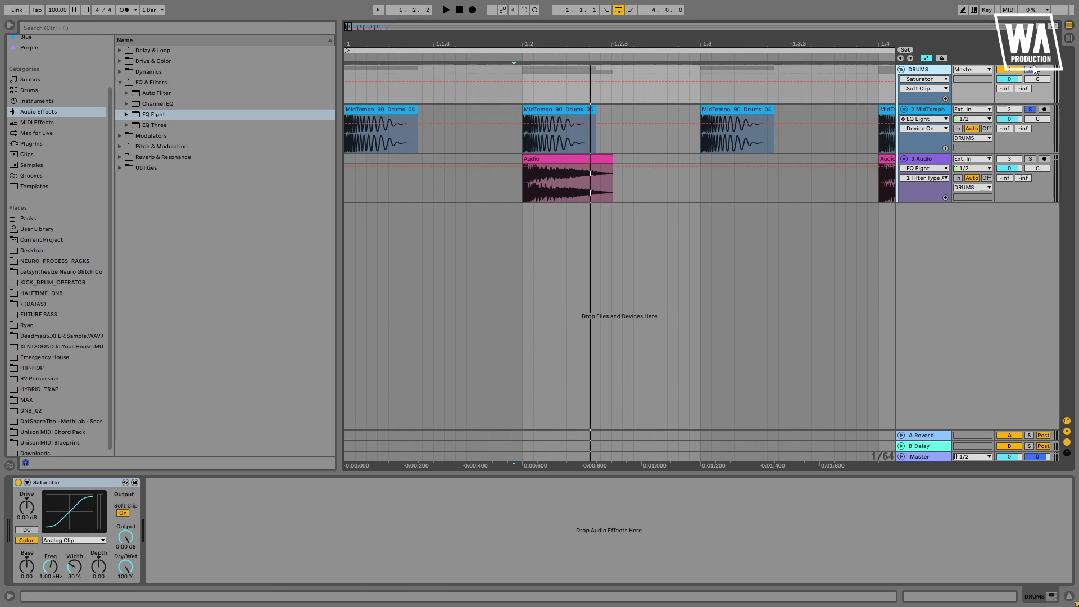
pyautogui.click(511, 93)
pyautogui.press('space')
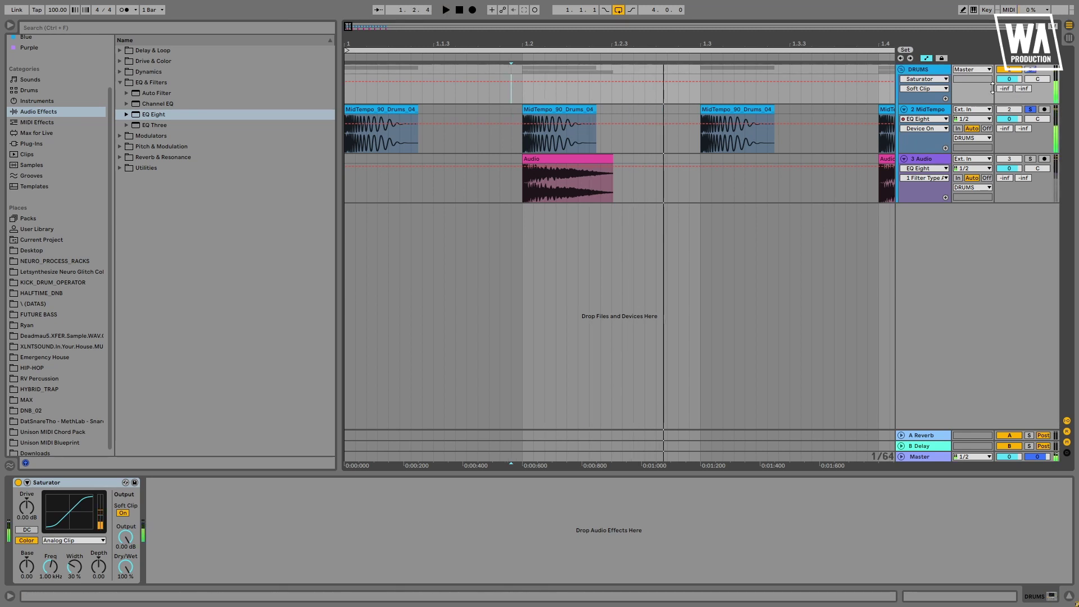
pyautogui.click(386, 109)
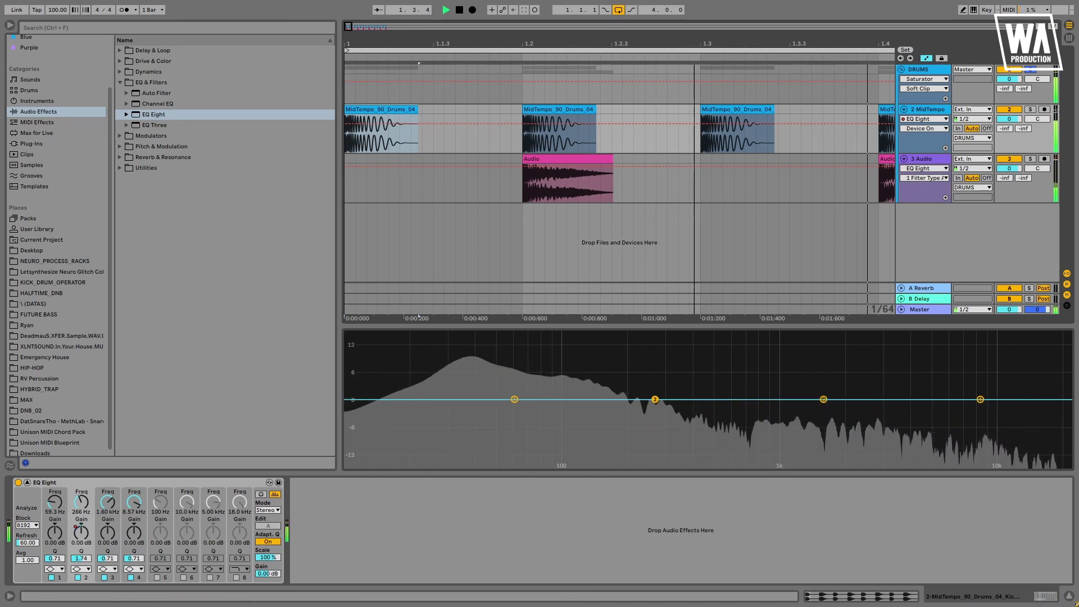
pyautogui.moveTo(695, 44); pyautogui.dragTo(695, 17)
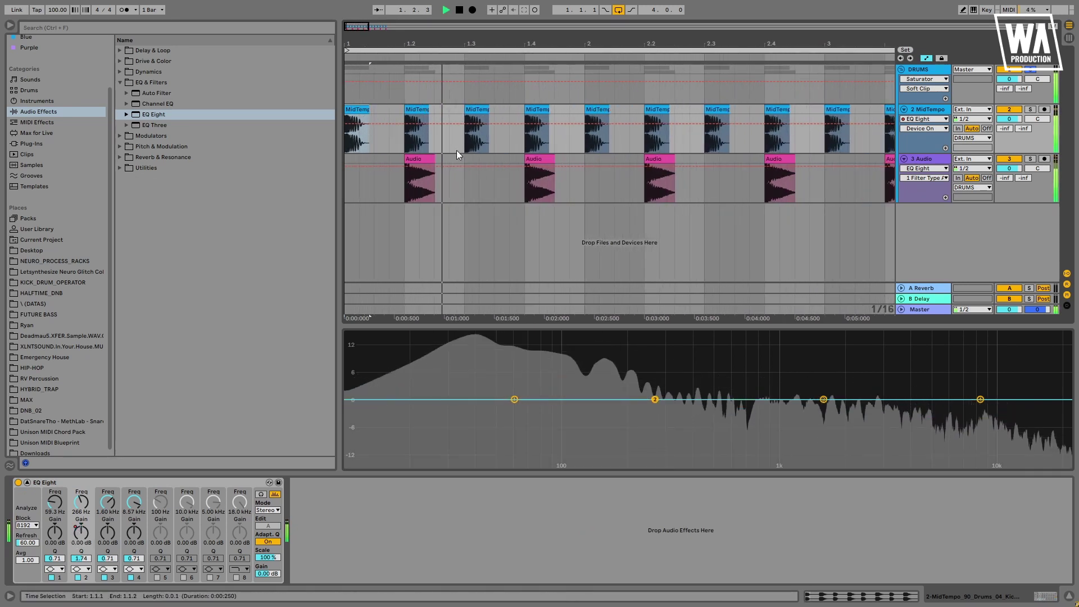
pyautogui.press('space')
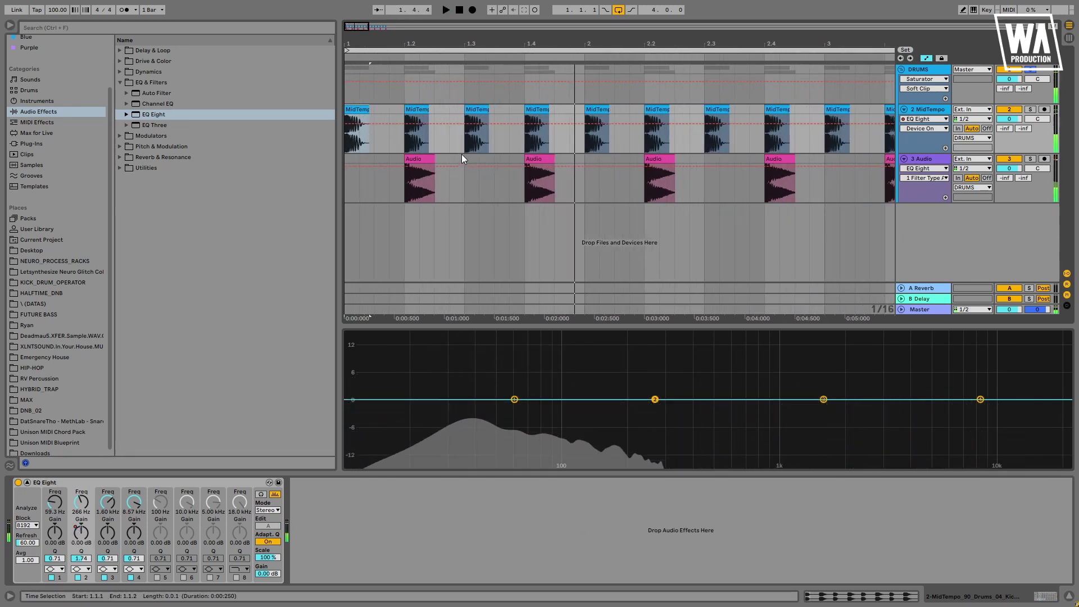
# - Turn off the kick track's EQ Eight and collapse its expanded display
pyautogui.click(160, 482)
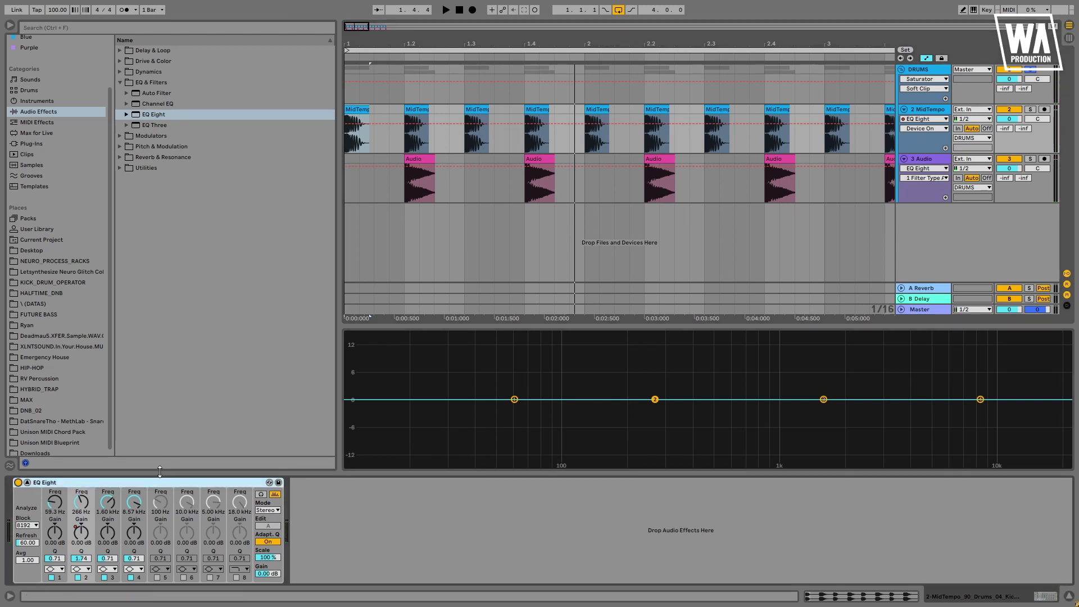
pyautogui.click(18, 483)
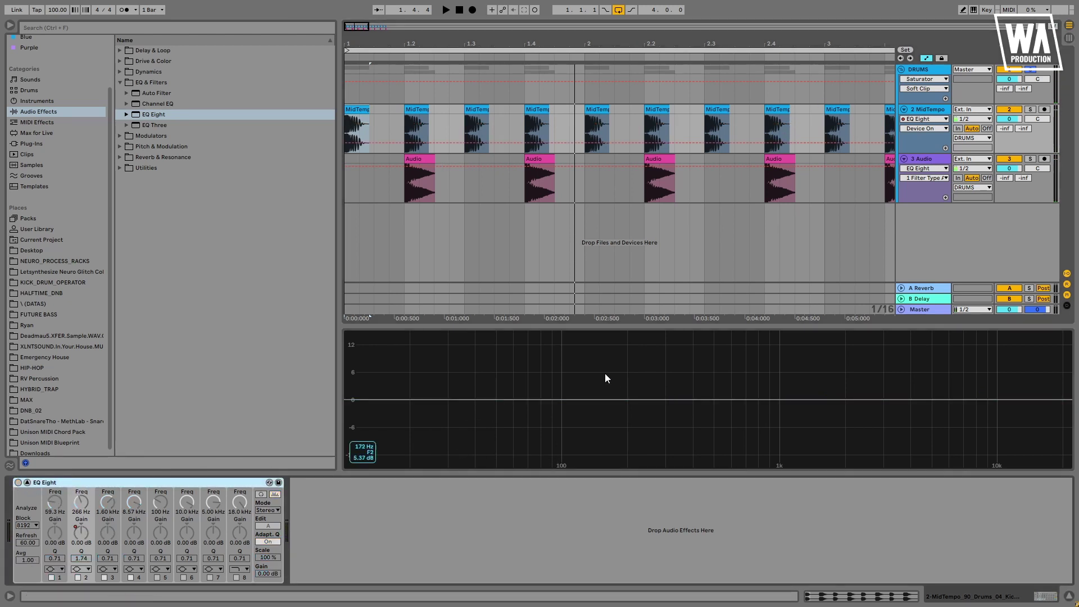
pyautogui.moveTo(621, 328); pyautogui.dragTo(591, 526)
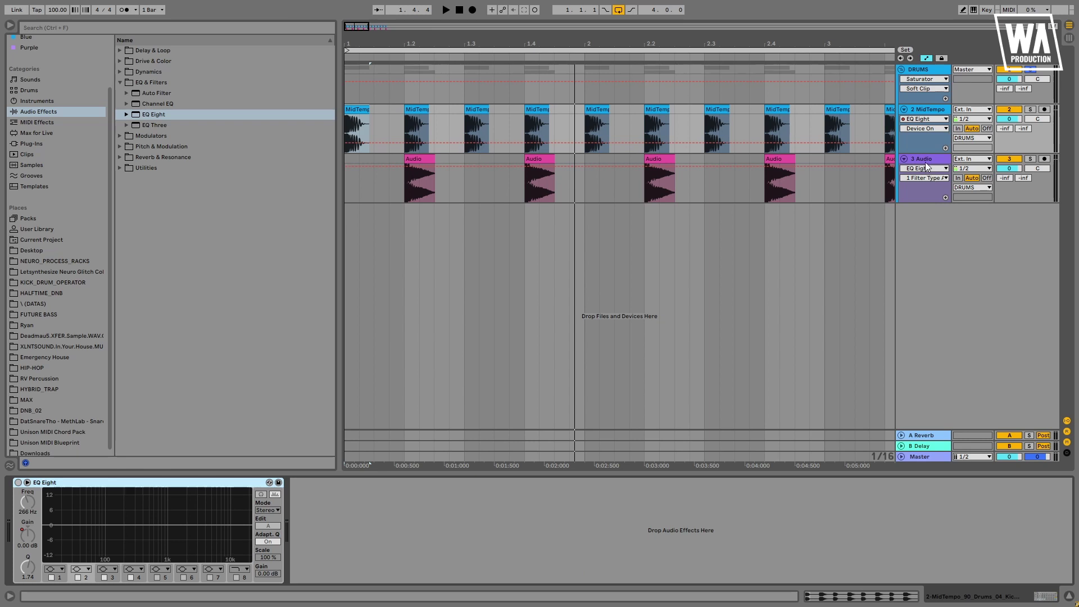
# - Insert a new audio track in the DRUMS group and place the MidTempo_90_Drums_01_Tops loop at bar 1
pyautogui.hotkey('ctrl', 't')
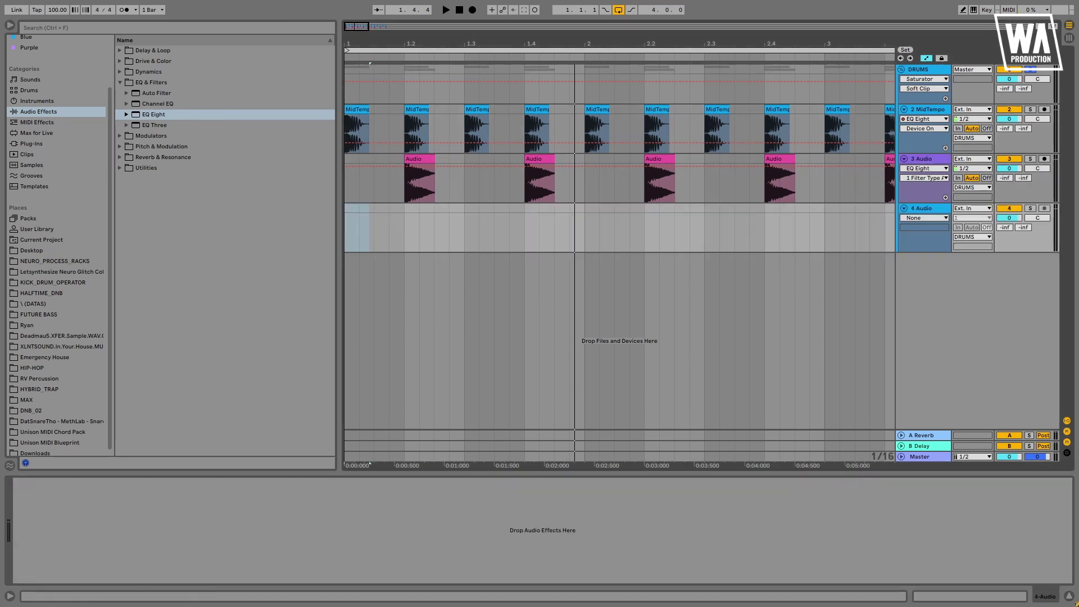
pyautogui.moveTo(360, 225)
pyautogui.mouseDown()
pyautogui.moveTo(375, 225)
pyautogui.moveTo(346, 224)
pyautogui.mouseUp()
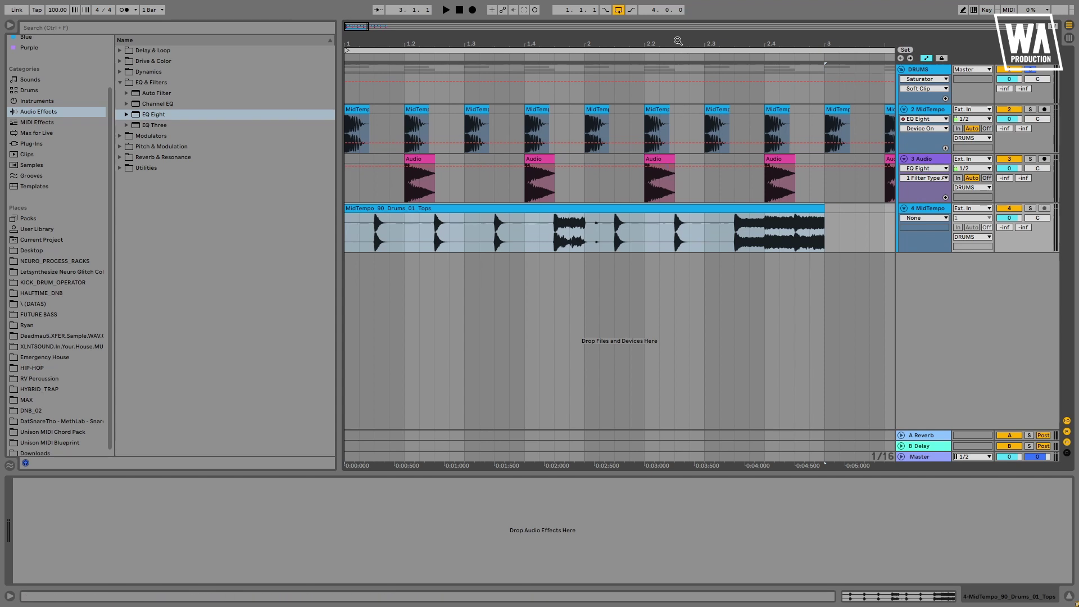
# - Solo the tops track and audition its open-hat passages from beat 1.4.3 and from around beat 2.3.3
pyautogui.moveTo(679, 41); pyautogui.dragTo(576, 39)
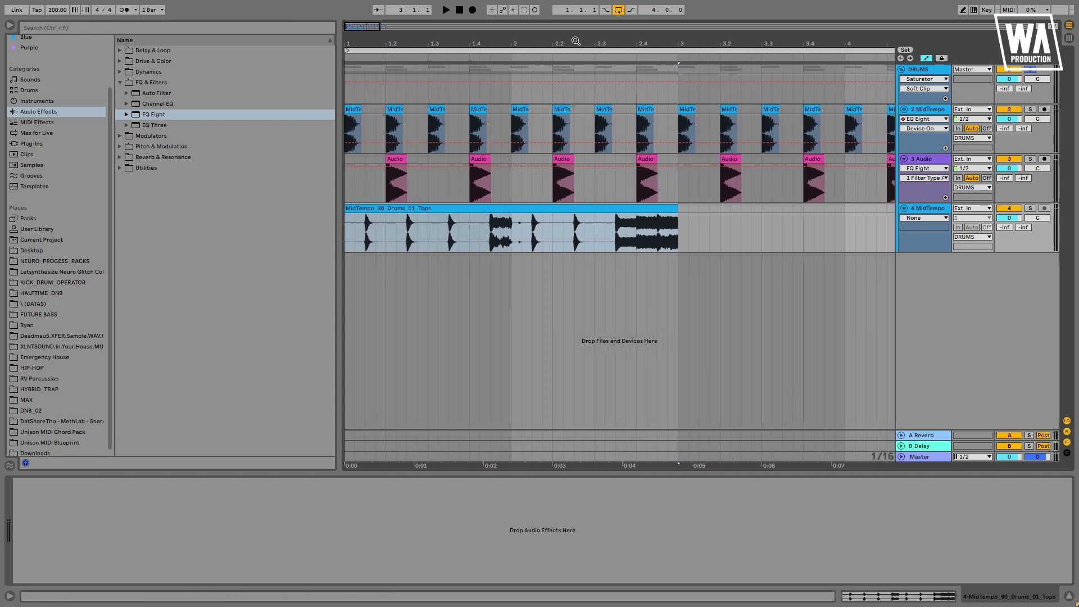
pyautogui.click(490, 231)
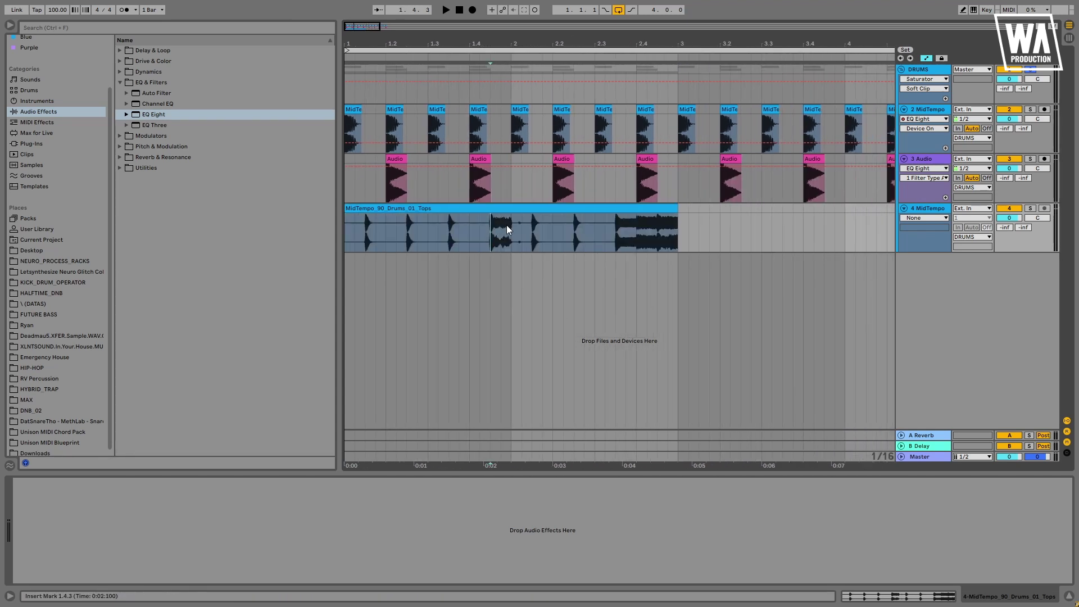
pyautogui.click(1030, 209)
pyautogui.press('space')
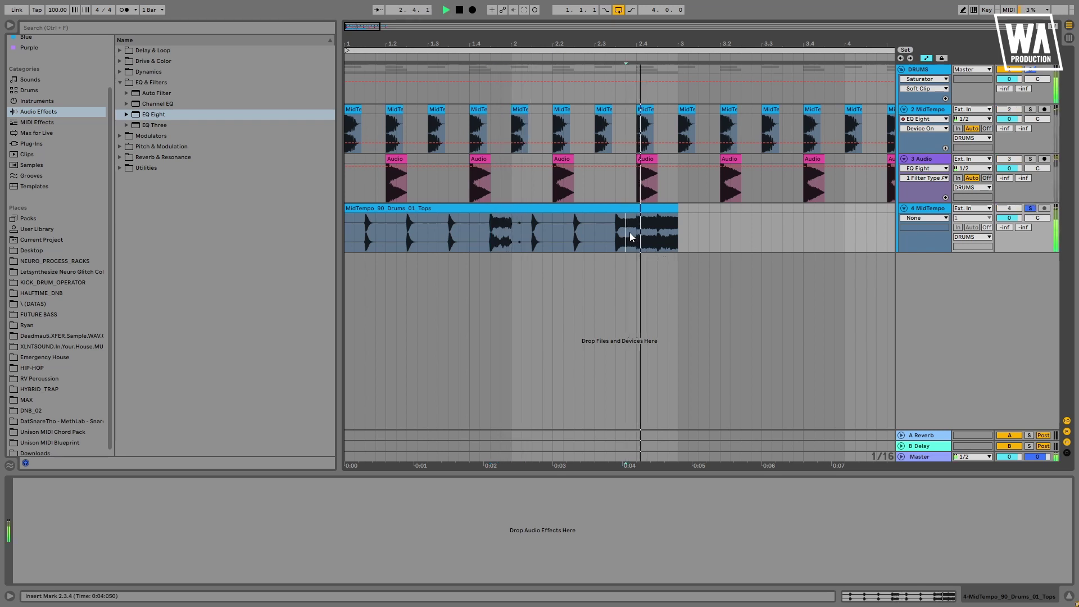
pyautogui.click(617, 227)
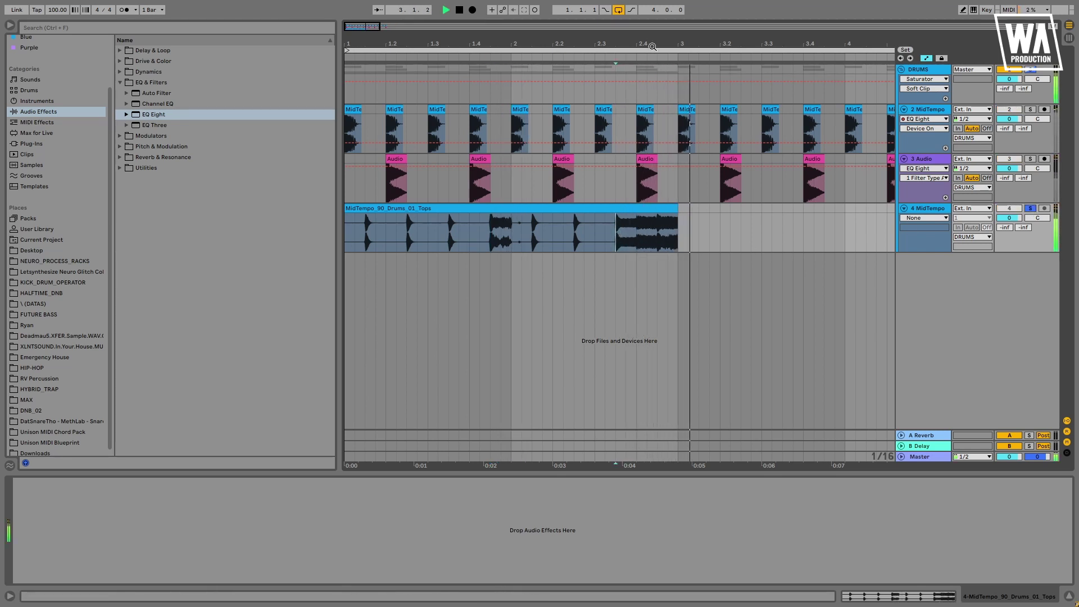
pyautogui.press('space')
pyautogui.press('space')
pyautogui.moveTo(634, 44); pyautogui.dragTo(727, 5)
pyautogui.press('space')
pyautogui.press('space')
pyautogui.click(641, 233)
pyautogui.press('space')
# - Duplicate the two-bar tops clip to bar 3 so it fills the four-bar loop
pyautogui.click(452, 207)
pyautogui.hotkey('ctrl', 'd')
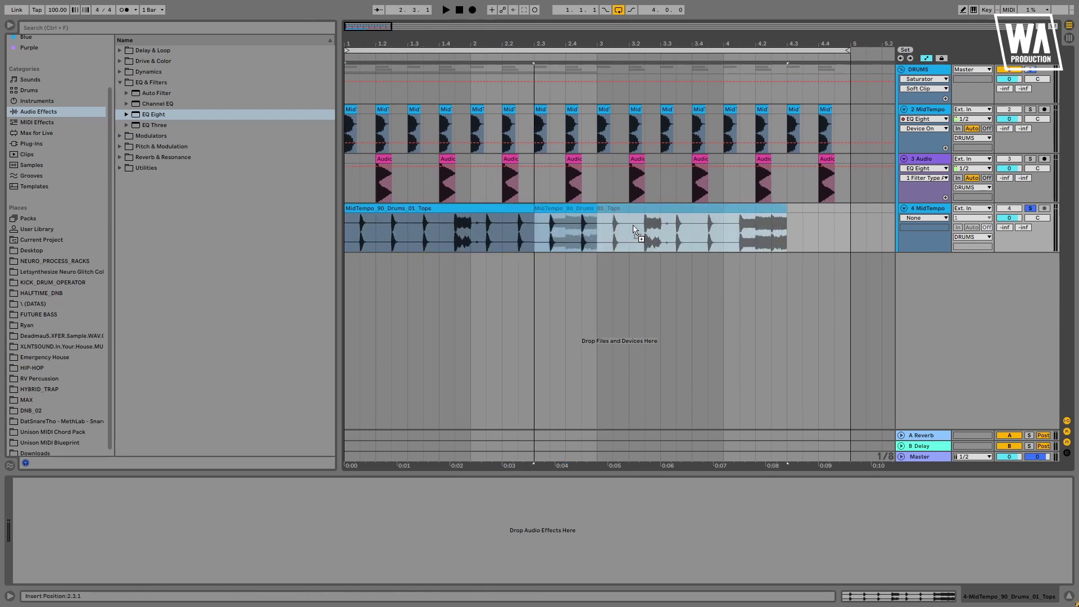
pyautogui.click(470, 208)
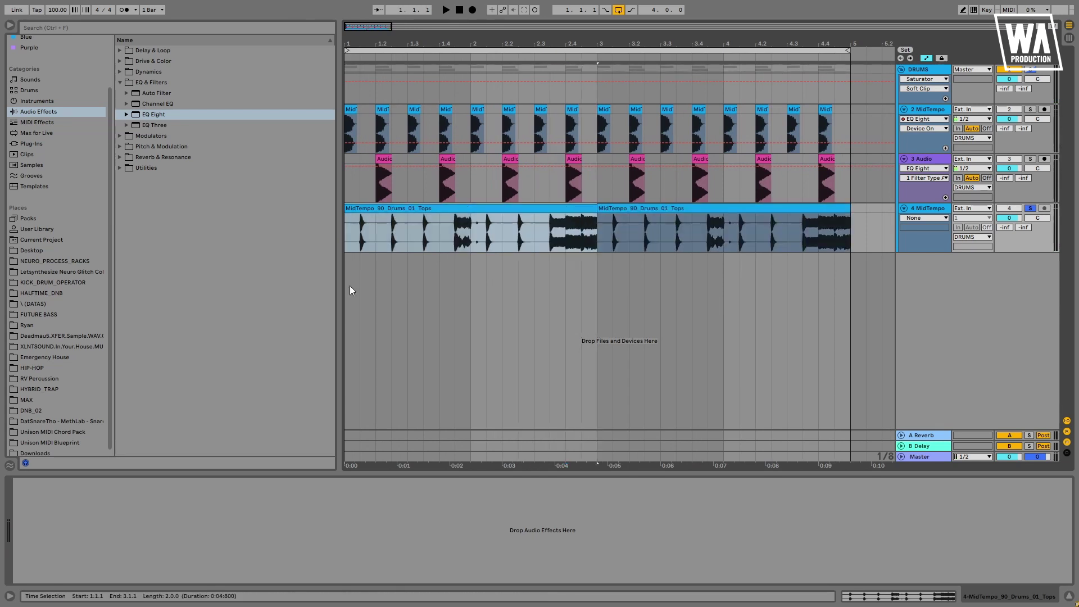
# - Unsolo the tops track and lower its volume to -2.7 dB while the full drum loop plays
pyautogui.click(1031, 208)
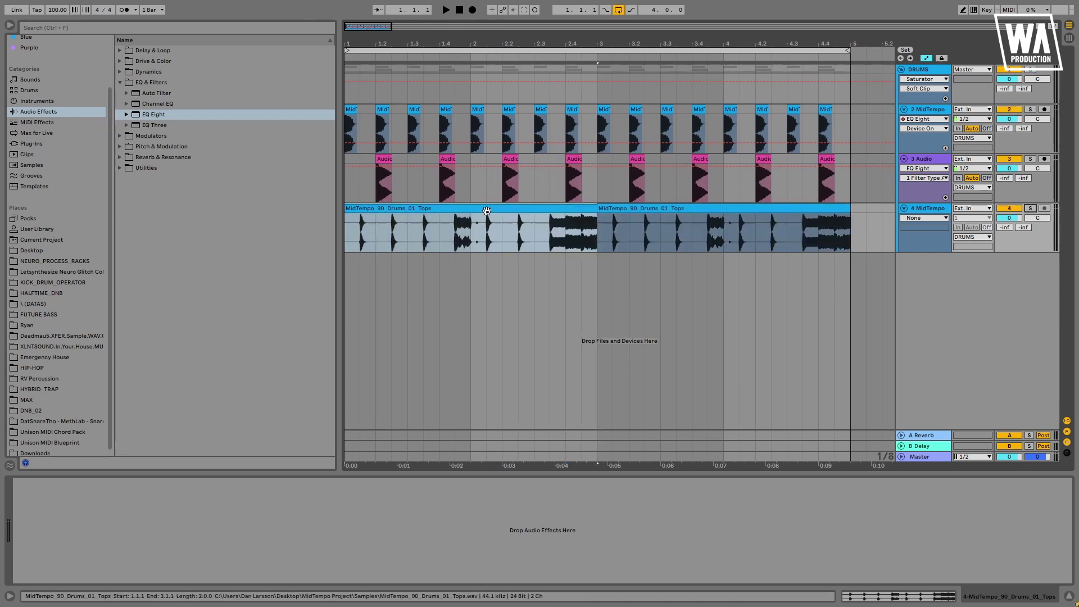
pyautogui.press('space')
pyautogui.moveTo(1009, 218); pyautogui.dragTo(1009, 225)
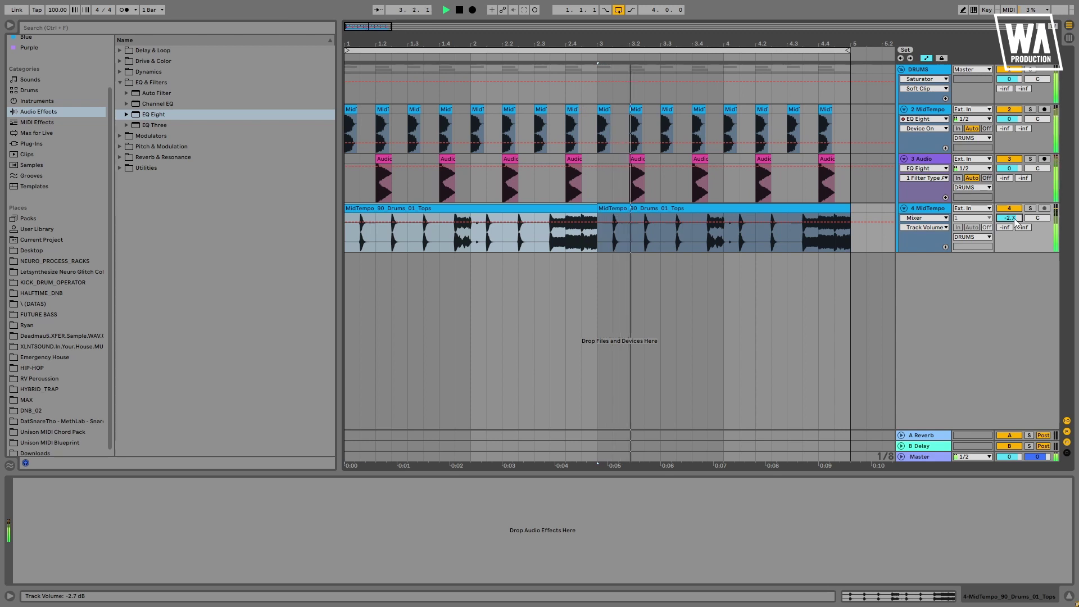
# - Duplicate the open hat at beat 3.4.3 of the tops clip to beat 4.1.1 and reverse the half-beat copy
pyautogui.click(709, 235)
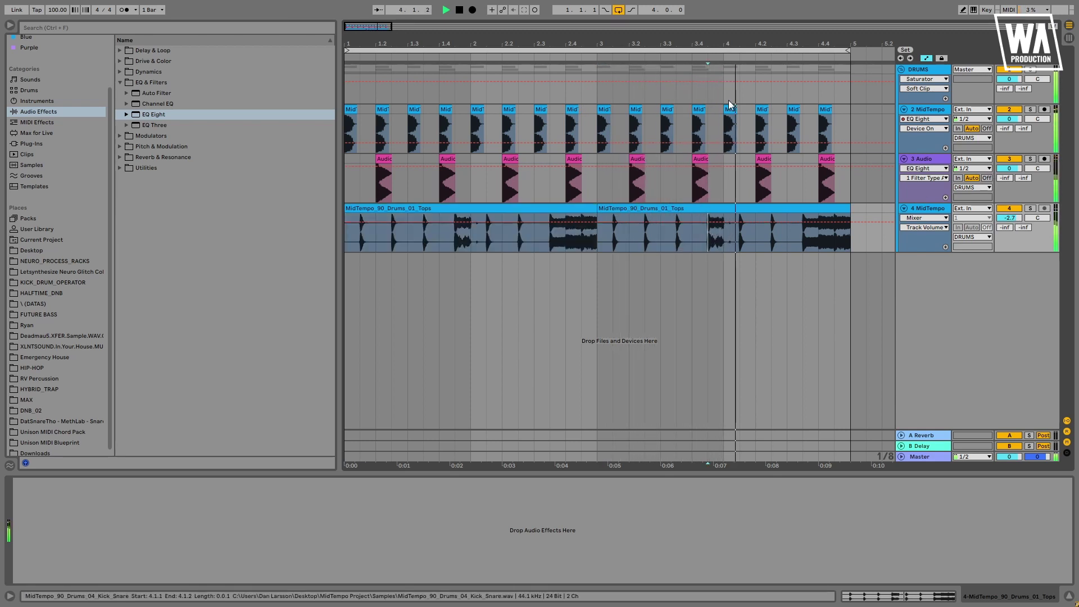
pyautogui.moveTo(735, 47); pyautogui.dragTo(612, 300)
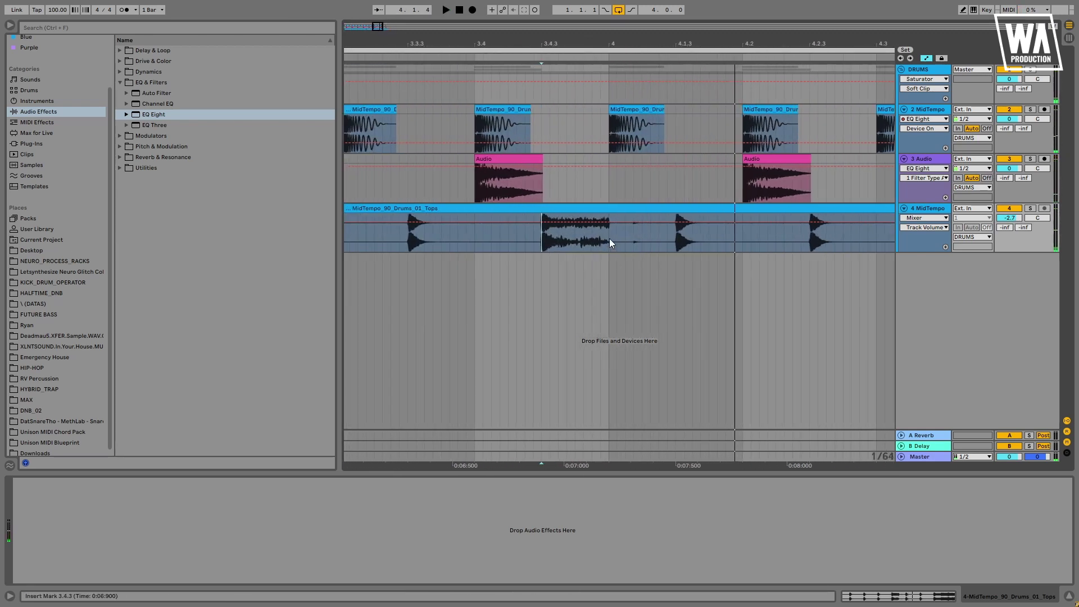
pyautogui.moveTo(611, 241); pyautogui.dragTo(637, 218)
pyautogui.doubleClick(629, 210)
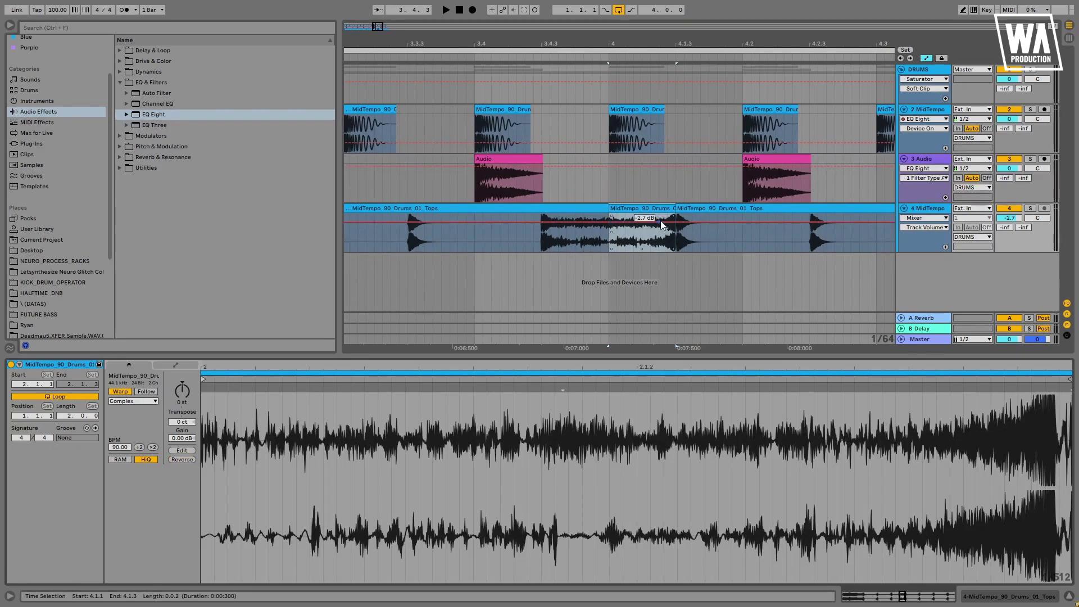
# - Hide the automation lanes and add a short fade-out at the end of the reversed hat before beat 4.1.3
pyautogui.press('a')
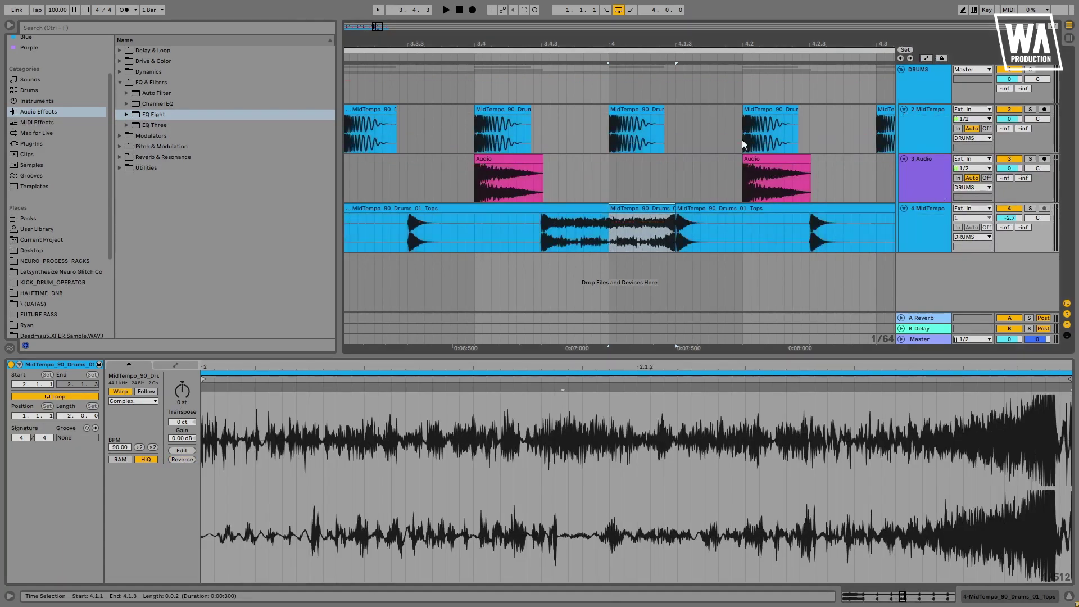
pyautogui.click(673, 215)
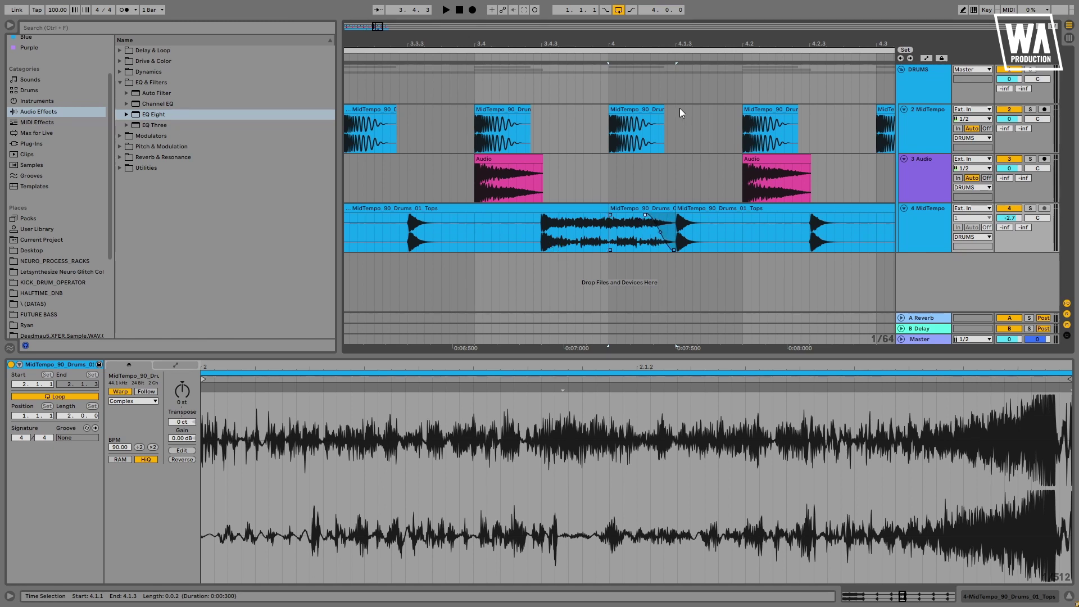
pyautogui.moveTo(657, 43); pyautogui.dragTo(659, 228)
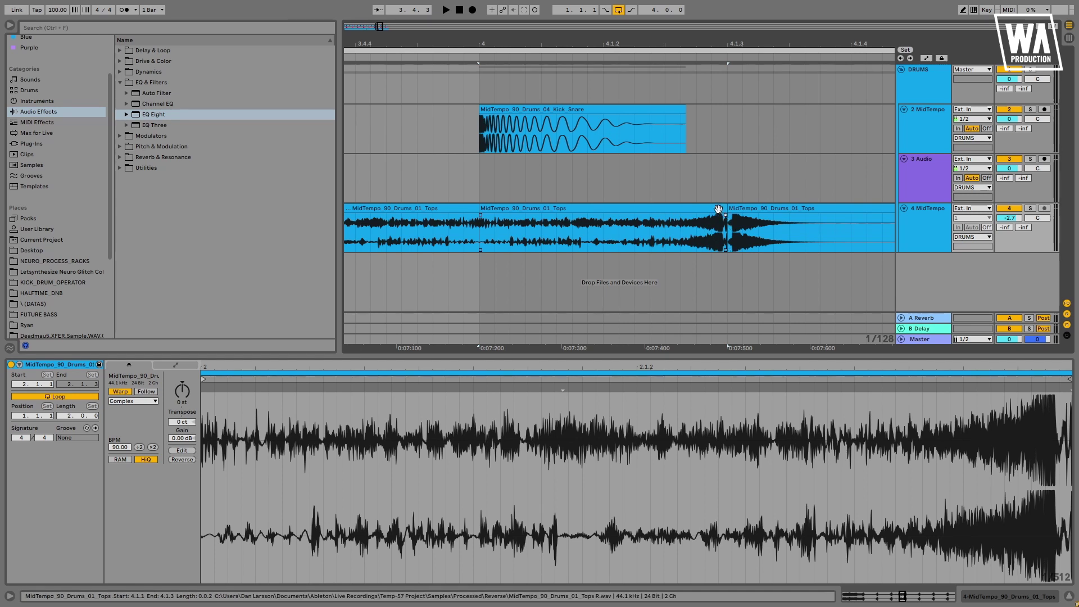
pyautogui.moveTo(724, 210)
pyautogui.mouseDown()
pyautogui.moveTo(807, 215)
pyautogui.moveTo(715, 219)
pyautogui.mouseUp()
# - Play the drum loop from beat 3.4.3 to audition the reversed hat
pyautogui.moveTo(646, 43); pyautogui.dragTo(647, 7)
pyautogui.click(592, 227)
pyautogui.press('space')
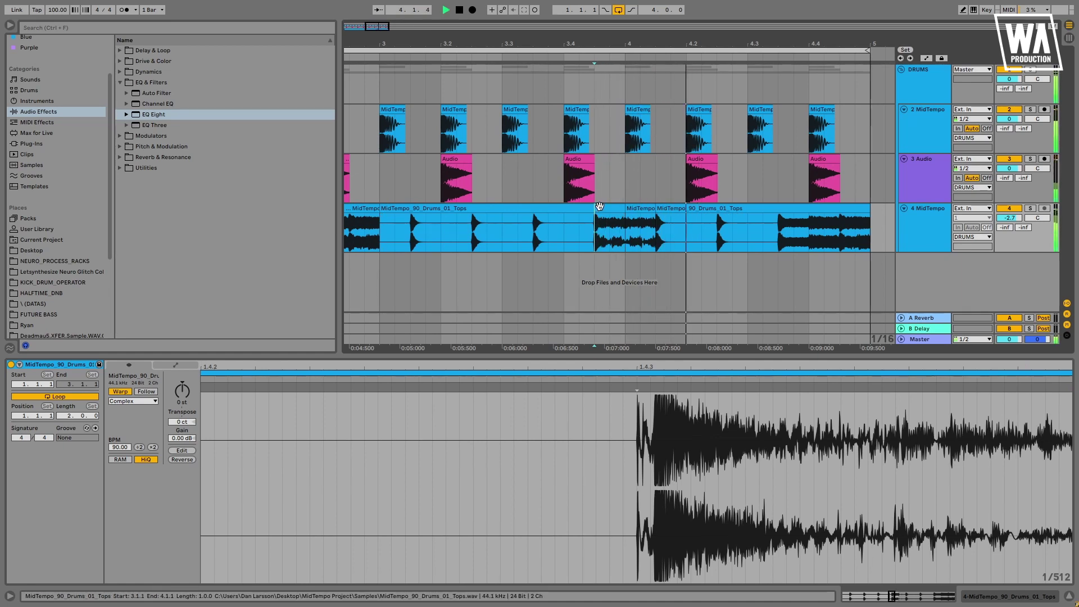
pyautogui.press('space')
# - Copy the reversed hat clip to beat 2.1.1 on the tops track and play the loop to check it
pyautogui.moveTo(625, 44); pyautogui.dragTo(610, 23)
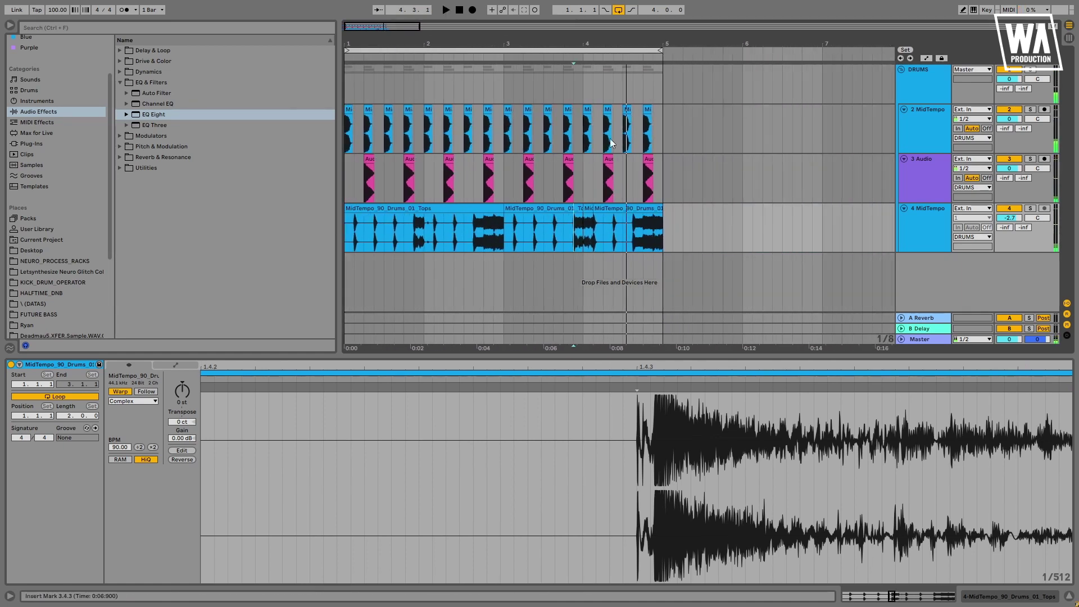
pyautogui.click(586, 207)
pyautogui.moveTo(586, 207); pyautogui.dragTo(427, 211)
pyautogui.click(387, 209)
pyautogui.press('space')
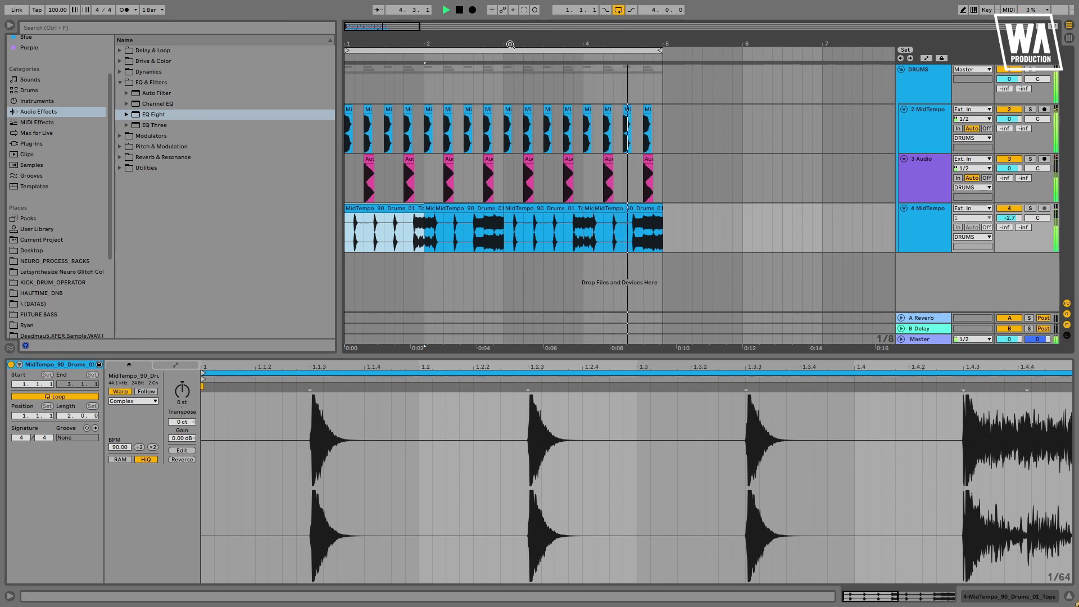
pyautogui.press('space')
# - Insert an audio track below the 3 Audio track and place the HLF_Snare_13 sample on it at beat 1.2
pyautogui.click(929, 179)
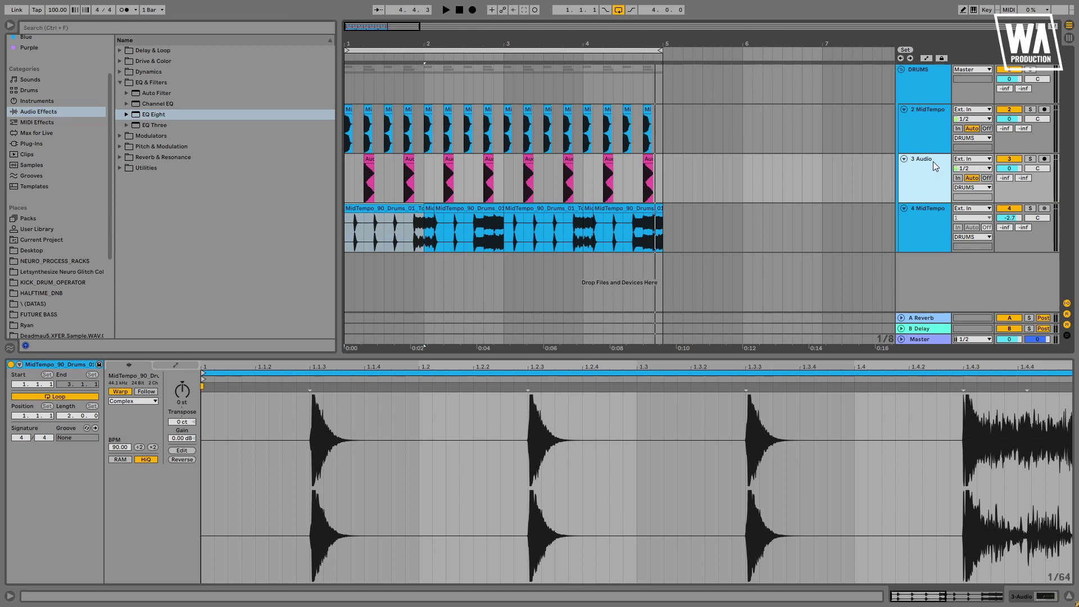
pyautogui.hotkey('ctrl', 't')
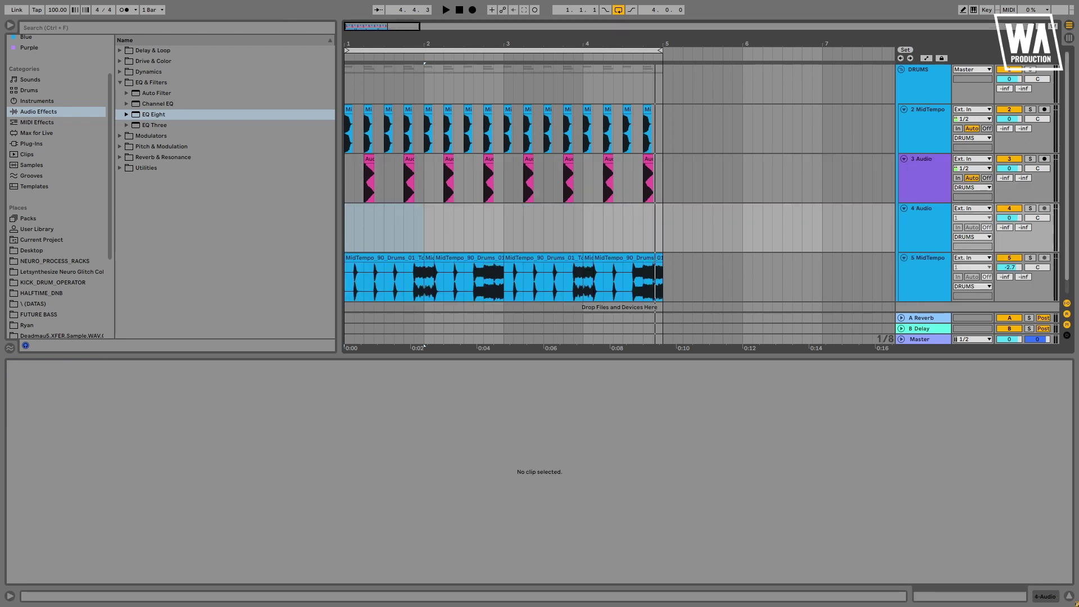
pyautogui.moveTo(792, 219); pyautogui.dragTo(382, 215)
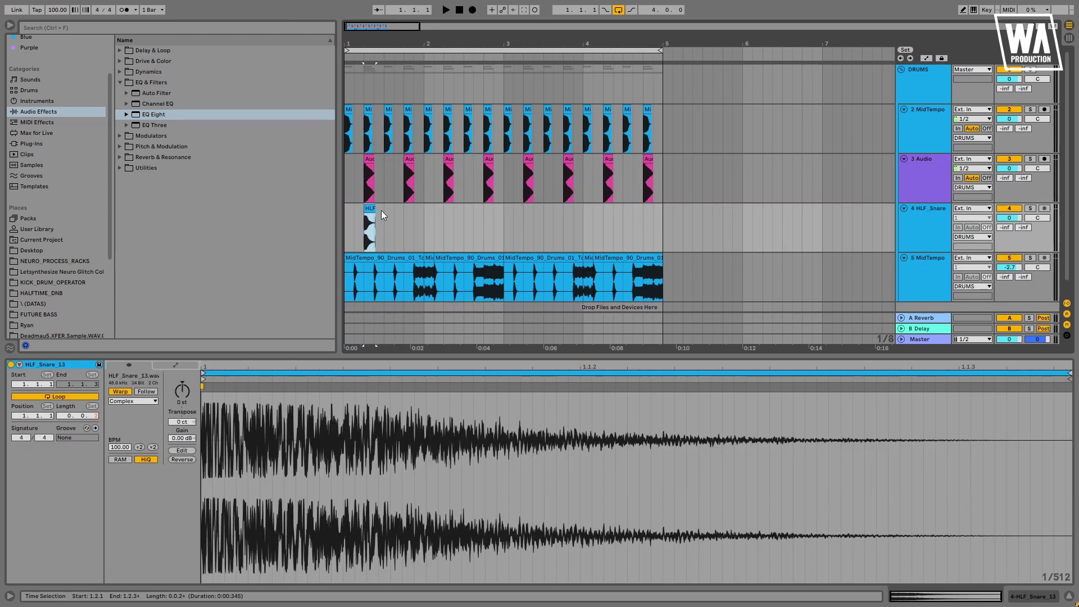
# - Solo the HLF_Snare track and audition the new snare sample
pyautogui.click(1031, 209)
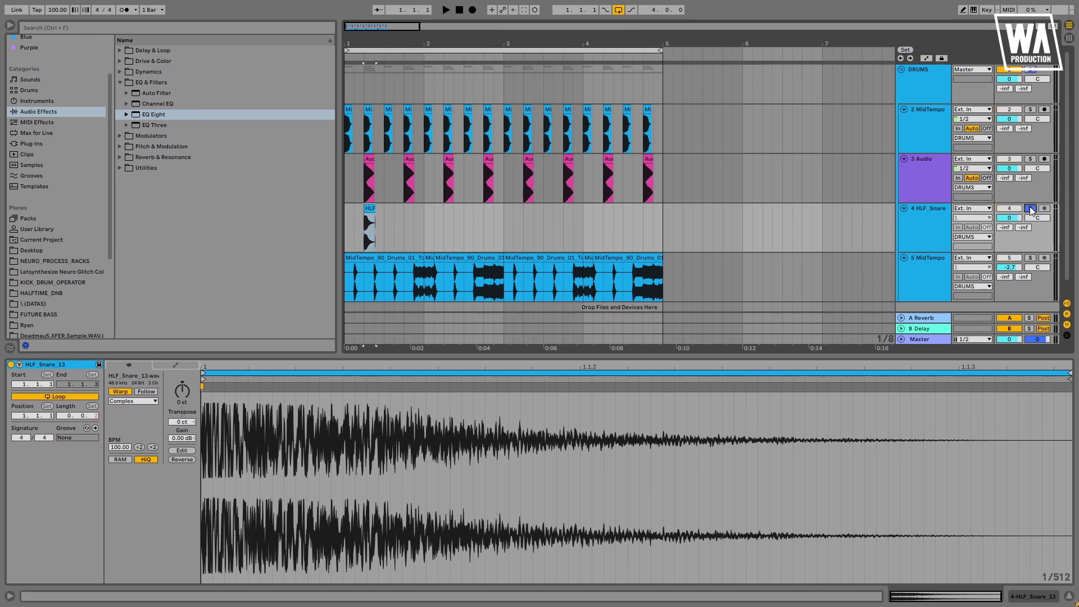
pyautogui.press('space')
pyautogui.press('space')
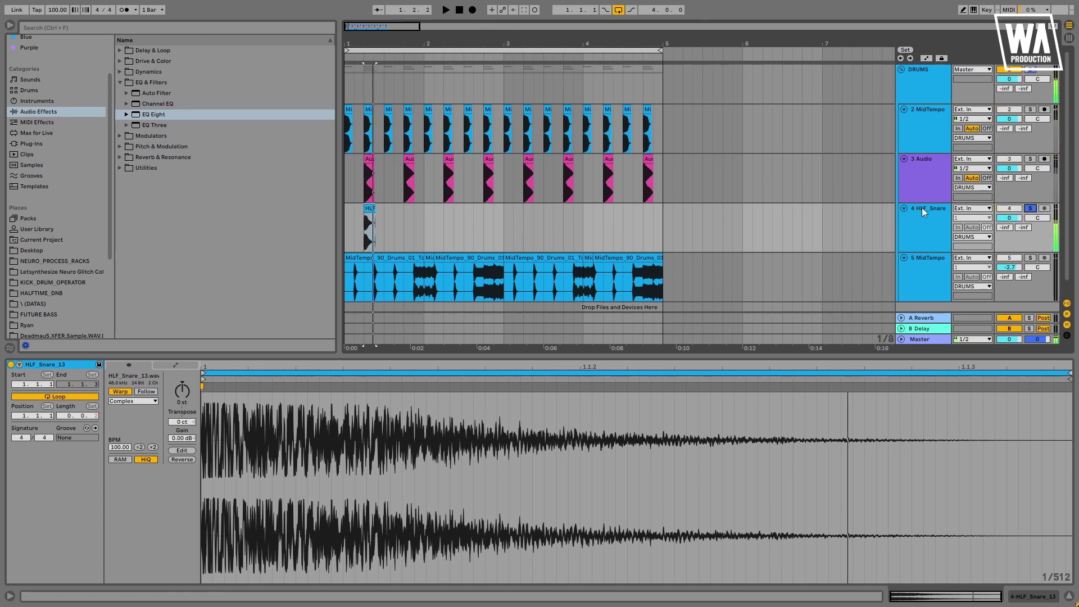
# - Turn off warping for the HLF_Snare clip, transpose it up 5 semitones, and audition it
pyautogui.click(120, 392)
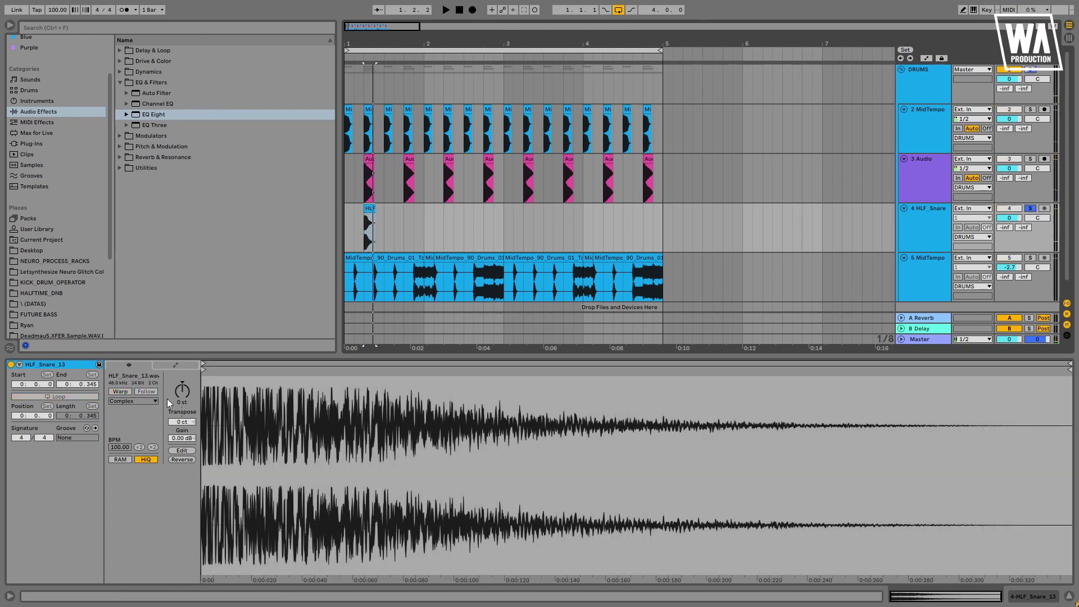
pyautogui.click(180, 397)
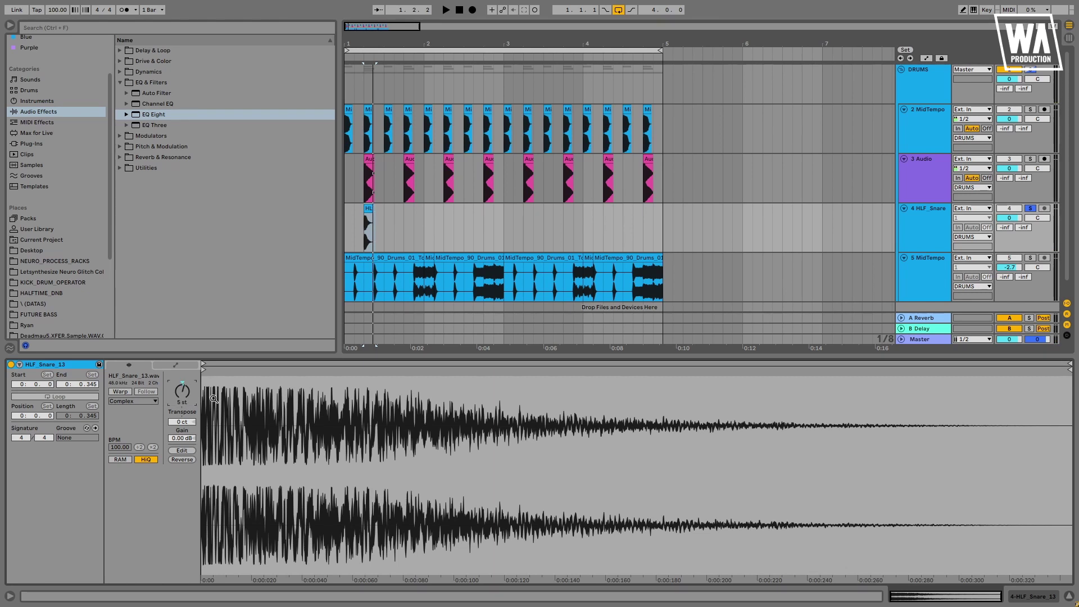
pyautogui.press('space')
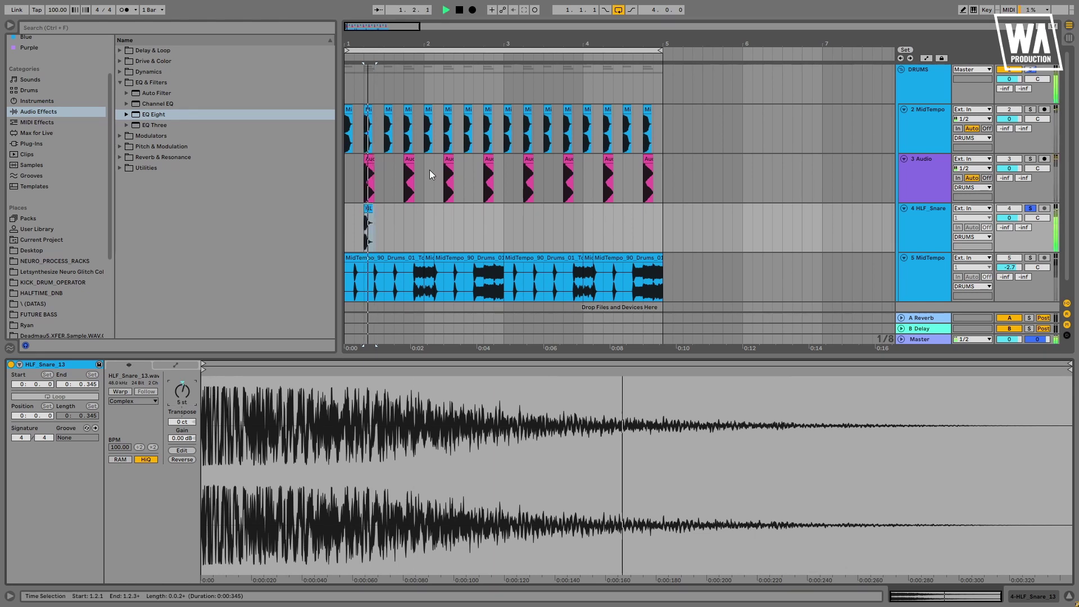
pyautogui.press('space')
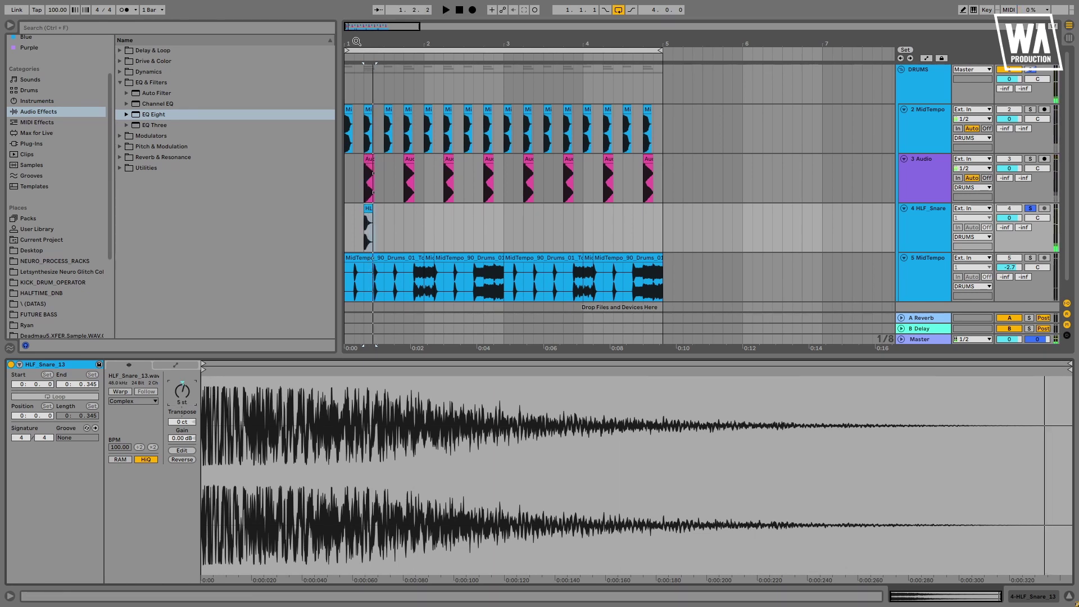
# - Add an EQ Eight to the HLF_Snare track and enlarge its expanded spectrum display
pyautogui.moveTo(357, 44); pyautogui.dragTo(356, 84)
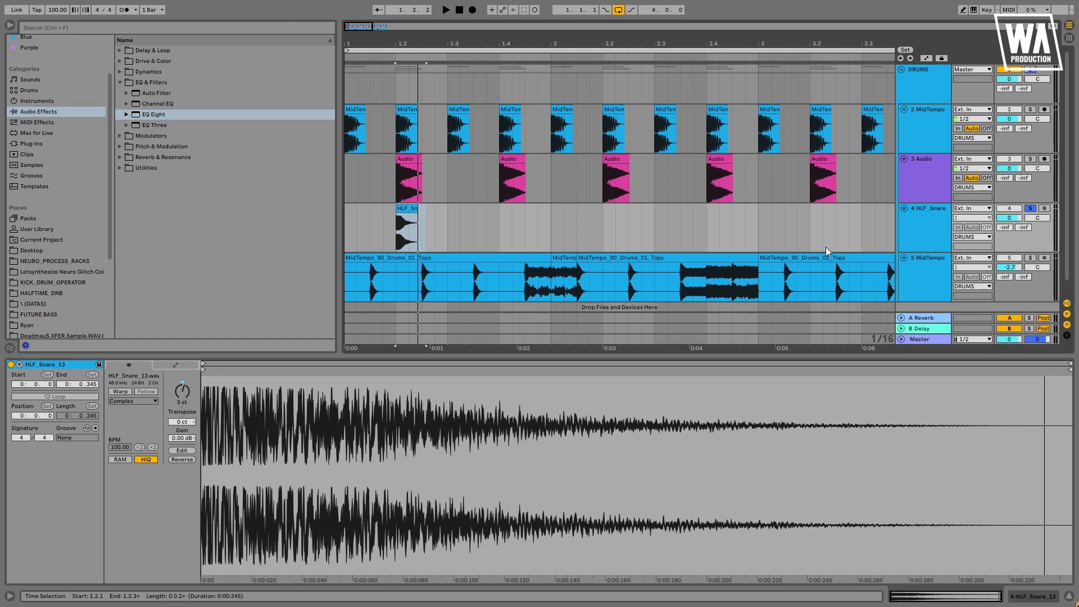
pyautogui.doubleClick(150, 114)
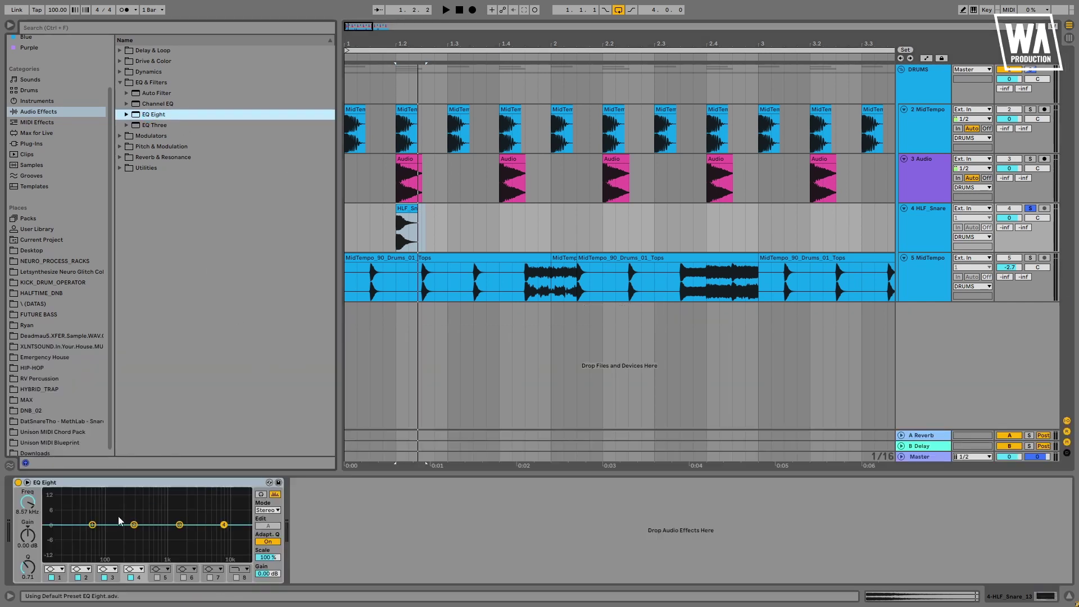
pyautogui.click(27, 482)
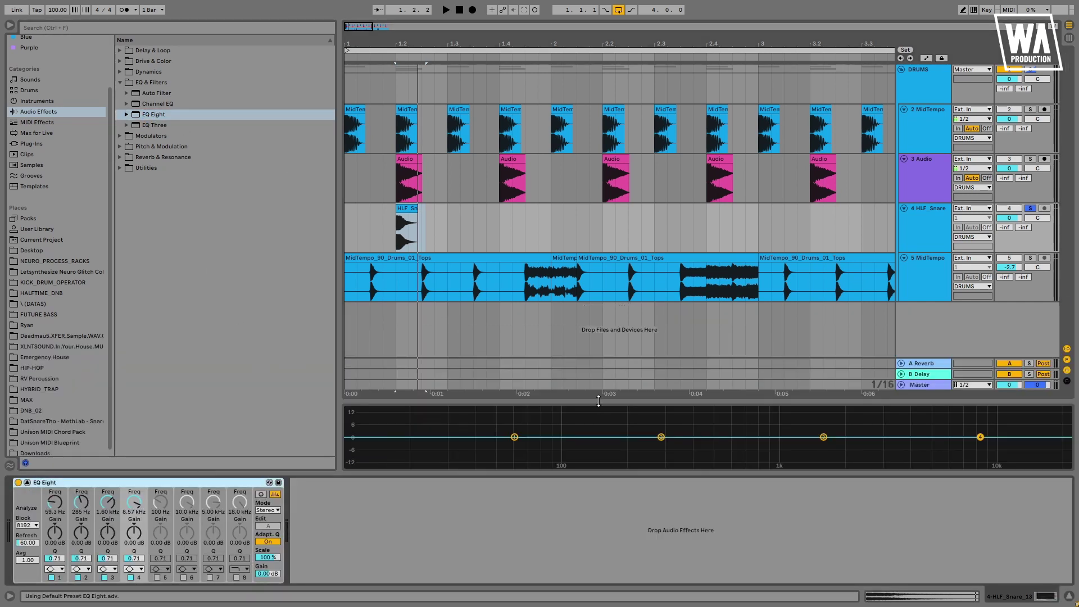
pyautogui.moveTo(599, 400); pyautogui.dragTo(598, 268)
# - Play the soloed snare and examine its spectrum in the EQ display to locate the fundamental peak
pyautogui.press('space')
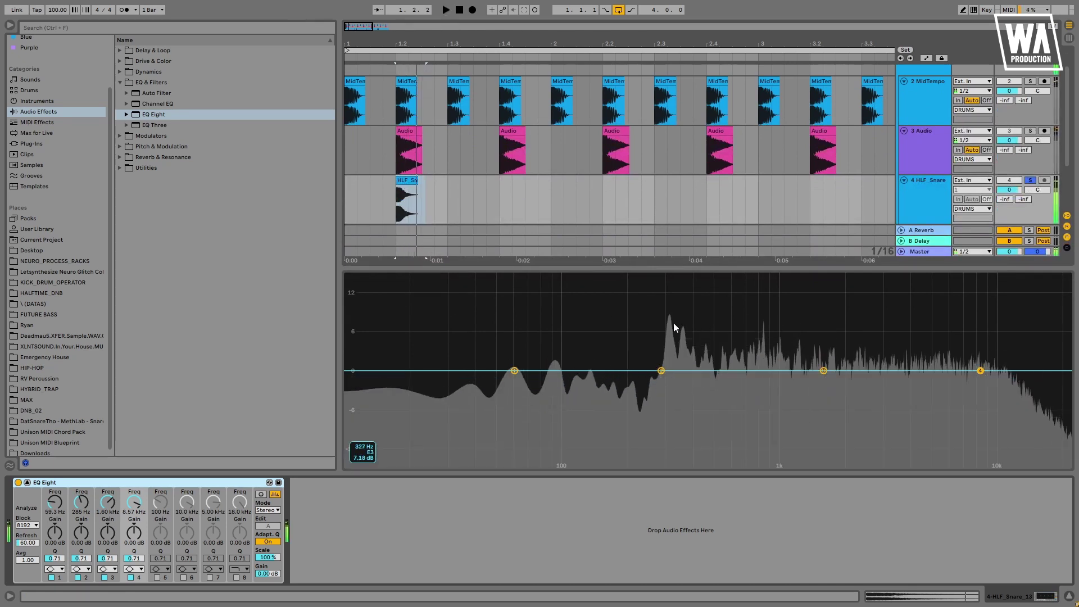
pyautogui.press('space')
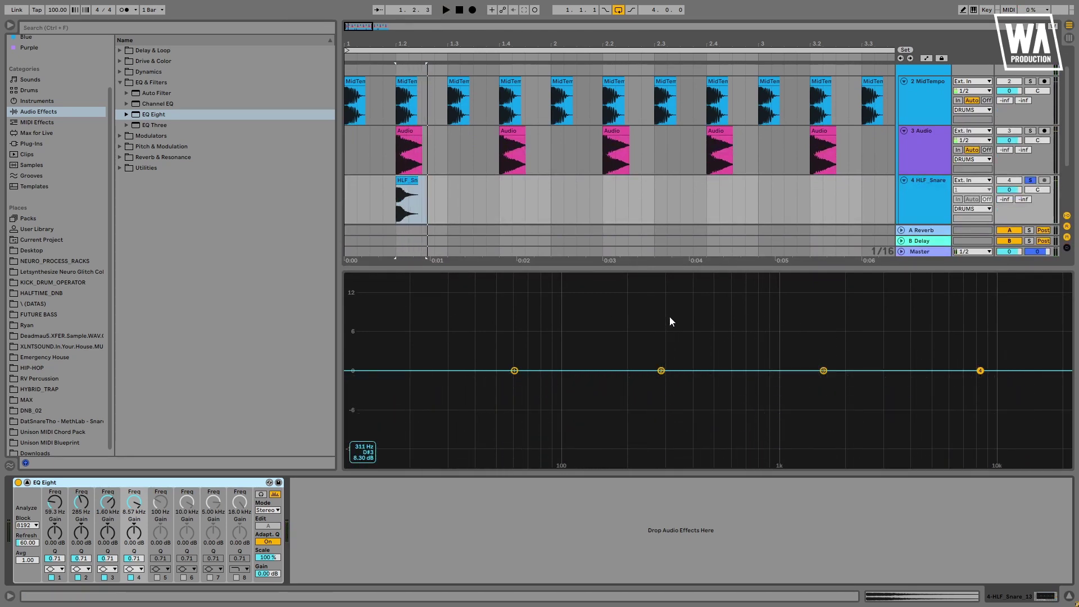
pyautogui.press('space')
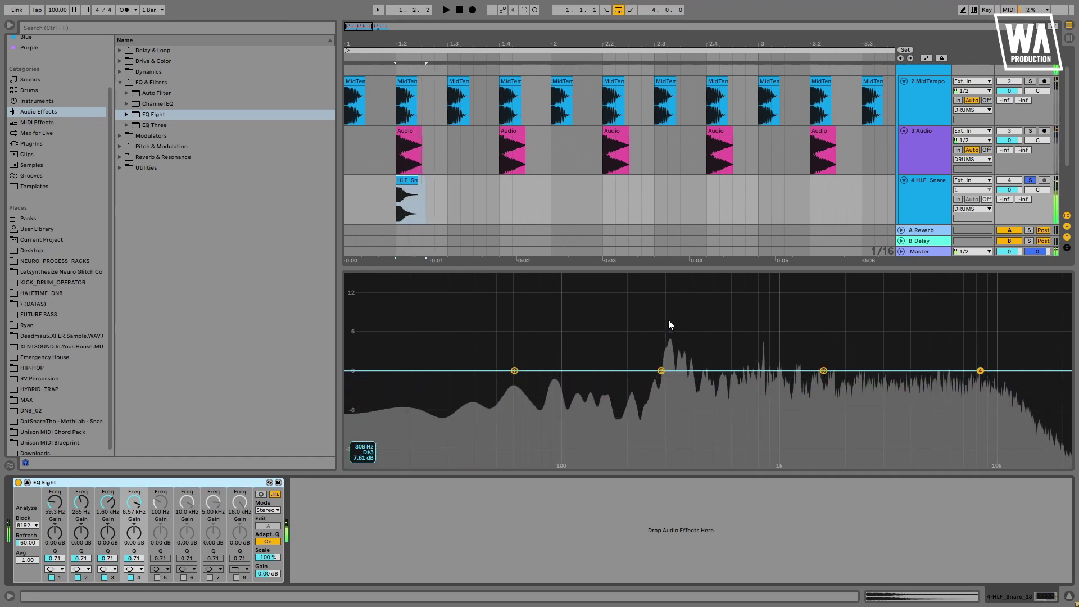
pyautogui.press('space')
# - Set EQ band 1 on the HLF_Snare track to a steep low cut at 300 Hz with Q 1.52, then audition it
pyautogui.click(515, 371)
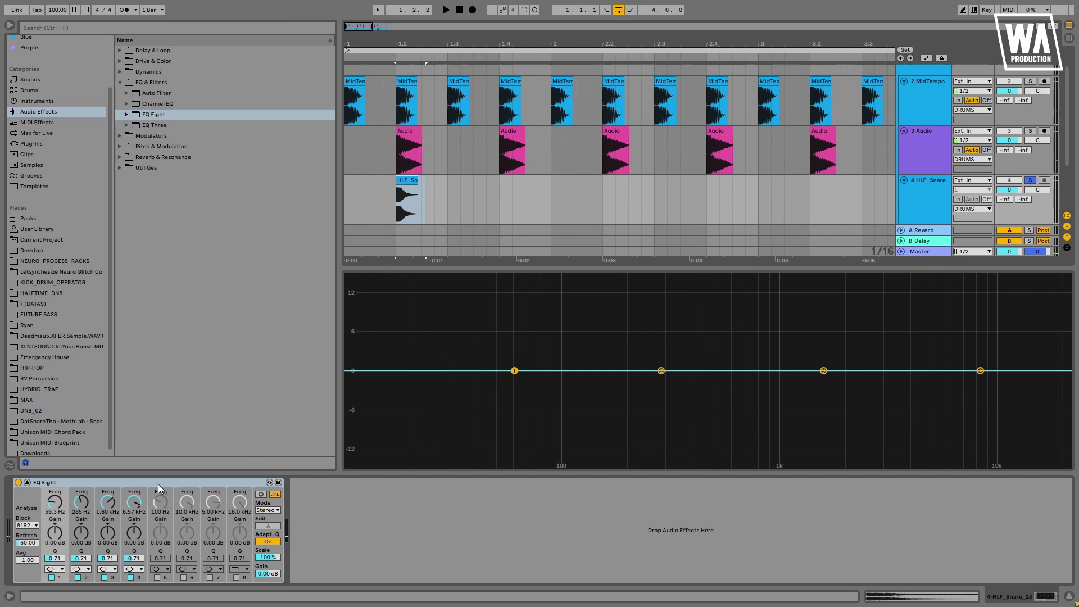
pyautogui.click(59, 570)
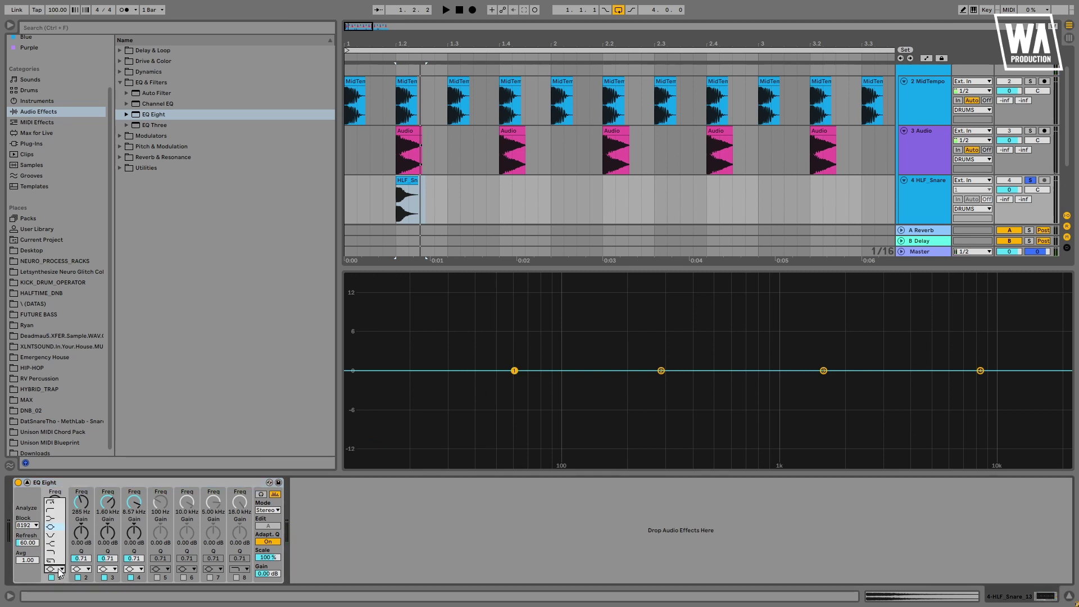
pyautogui.click(57, 508)
pyautogui.moveTo(515, 396); pyautogui.dragTo(666, 366)
pyautogui.press('space')
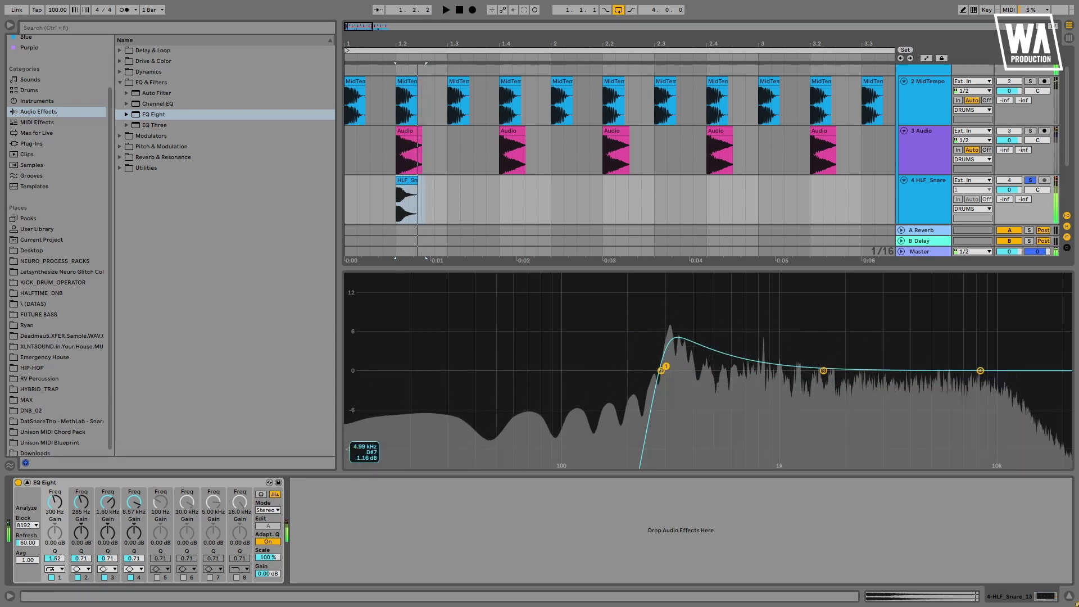
pyautogui.press('space')
# - Select the half bar from 1.1 to 1.3 on the HLF_Snare track and duplicate it repeatedly until the hits reach bar 5
pyautogui.moveTo(448, 187); pyautogui.dragTo(345, 187)
pyautogui.hotkey('ctrl', 'd')
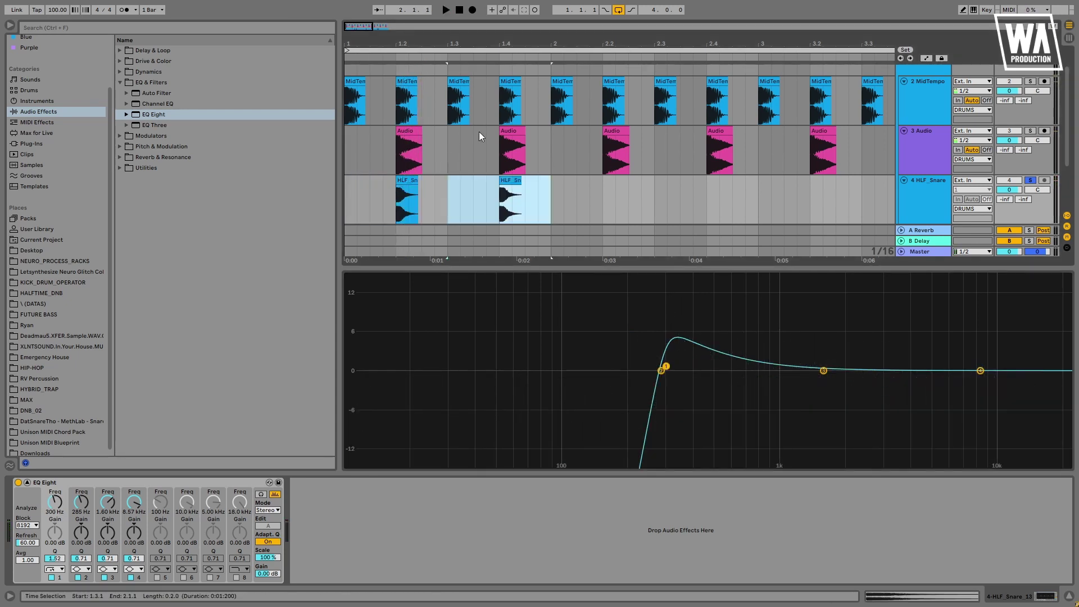
pyautogui.moveTo(566, 37); pyautogui.dragTo(439, 37)
pyautogui.hotkey('ctrl', 'd')
pyautogui.hotkey('ctrl', 'd')
pyautogui.hotkey('ctrl', 'd')
pyautogui.hotkey('ctrl', 'd')
pyautogui.hotkey('ctrl', 'd')
pyautogui.hotkey('ctrl', 'd')
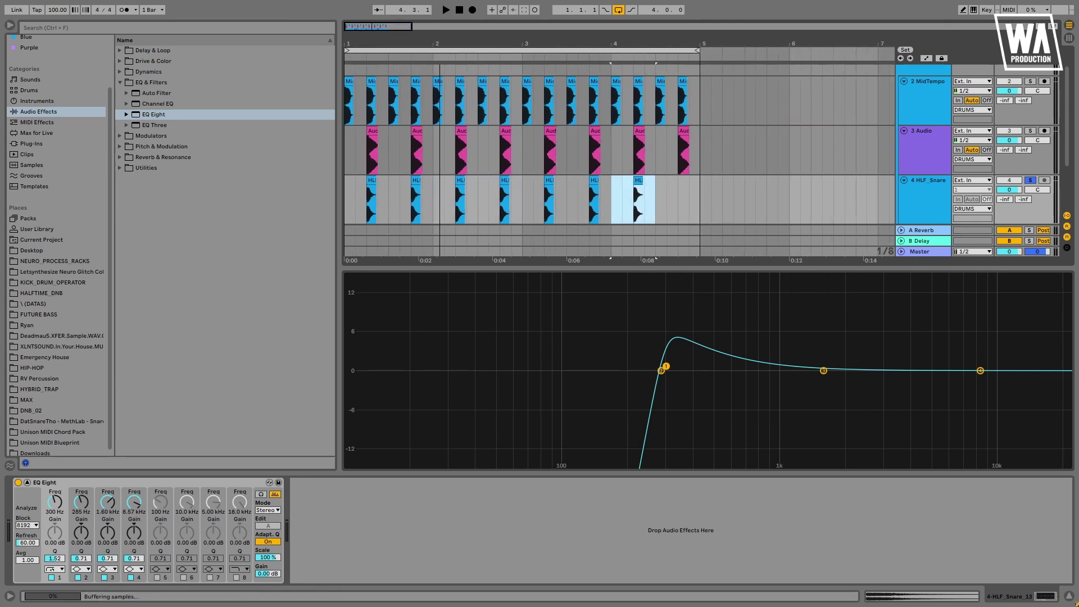
# - Solo the DRUMS group, play the full loop with the layered snare, and shrink the EQ display to show the tops track
pyautogui.scroll(2, 1031, 163)
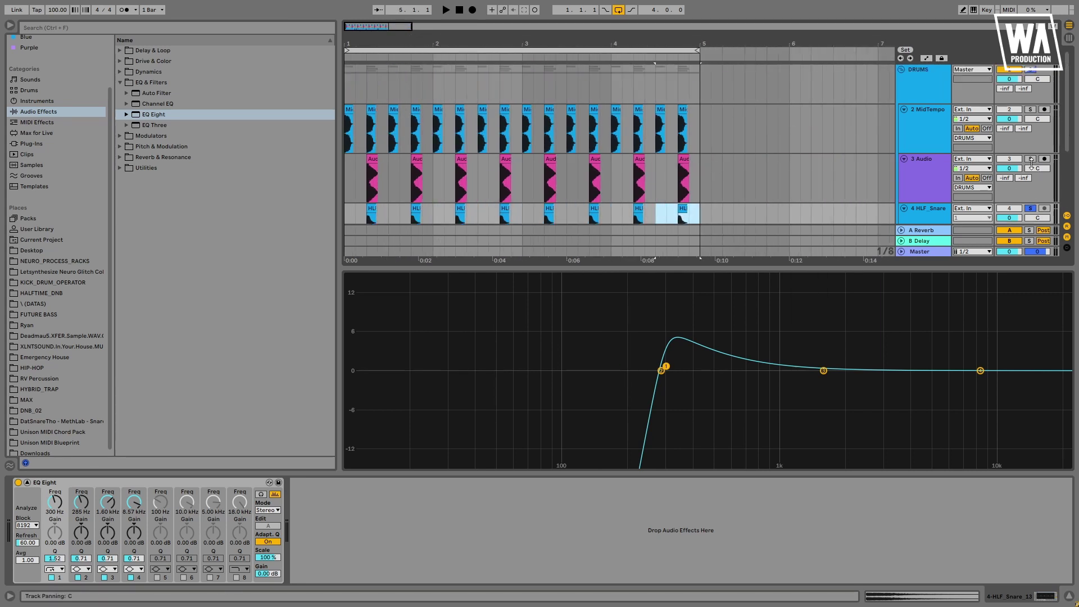
pyautogui.click(1032, 70)
pyautogui.press('space')
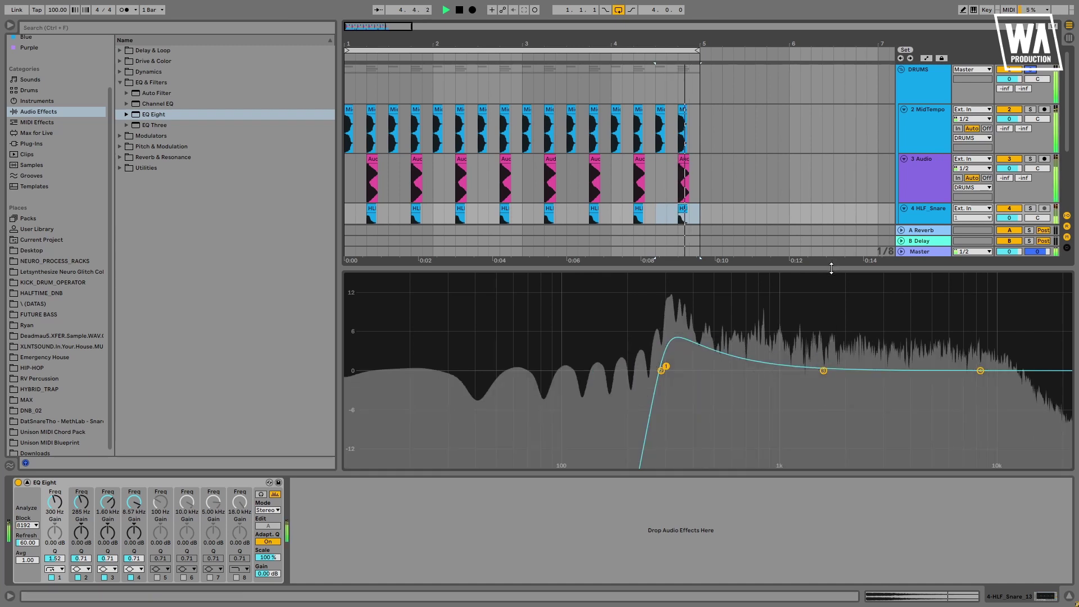
pyautogui.moveTo(831, 269); pyautogui.dragTo(787, 179)
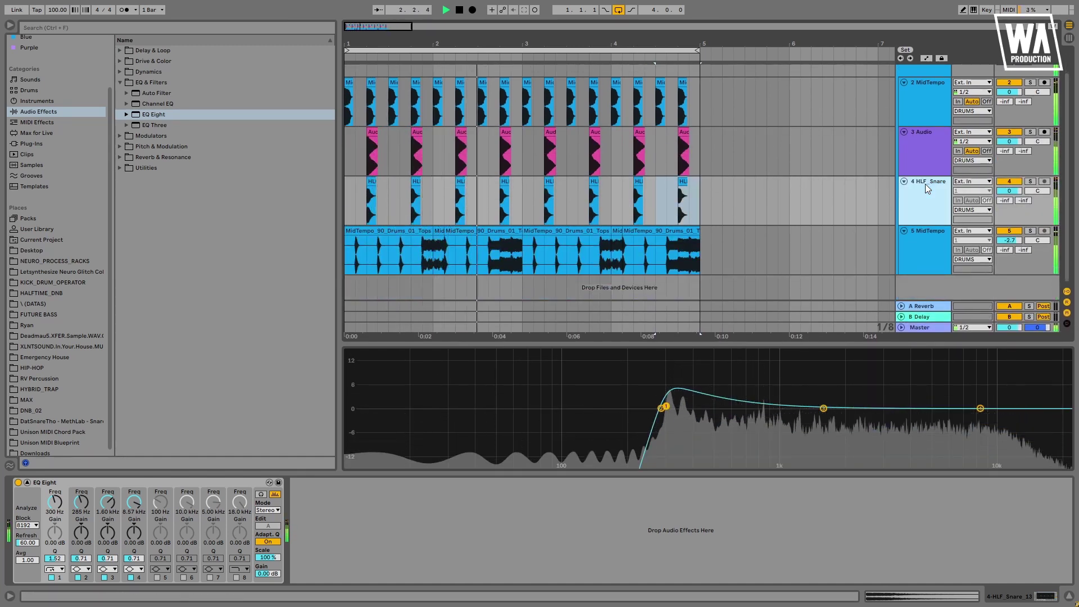
pyautogui.press('space')
# - Cut EQ band 4 on the HLF_Snare track by 12 dB at 8.89 kHz with Q 0.40 while checking it in the loop
pyautogui.moveTo(980, 408); pyautogui.dragTo(990, 424)
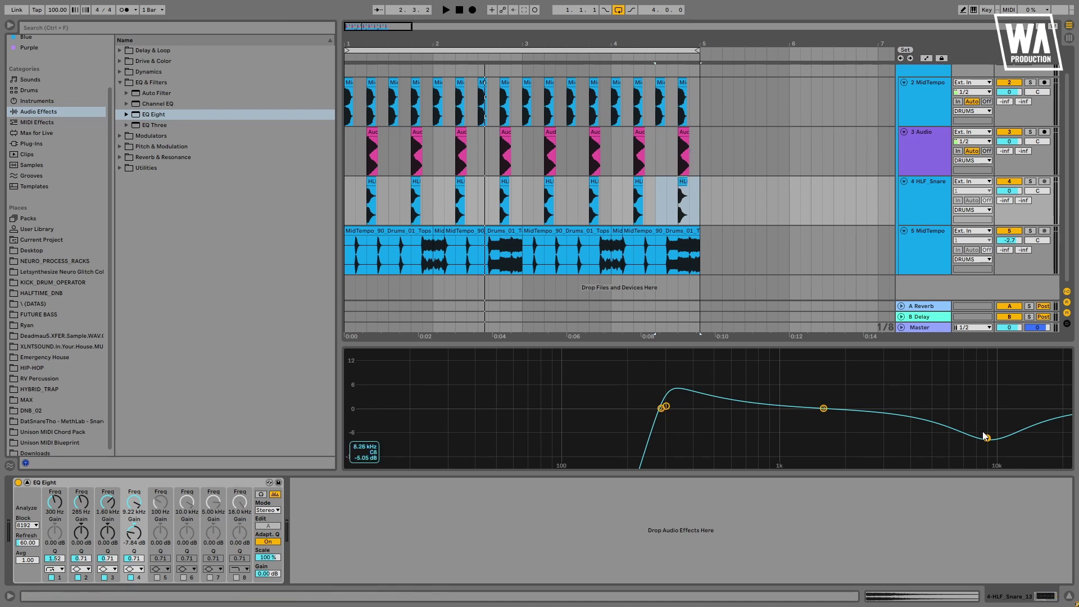
pyautogui.press('space')
pyautogui.moveTo(990, 444); pyautogui.dragTo(983, 454)
pyautogui.press('space')
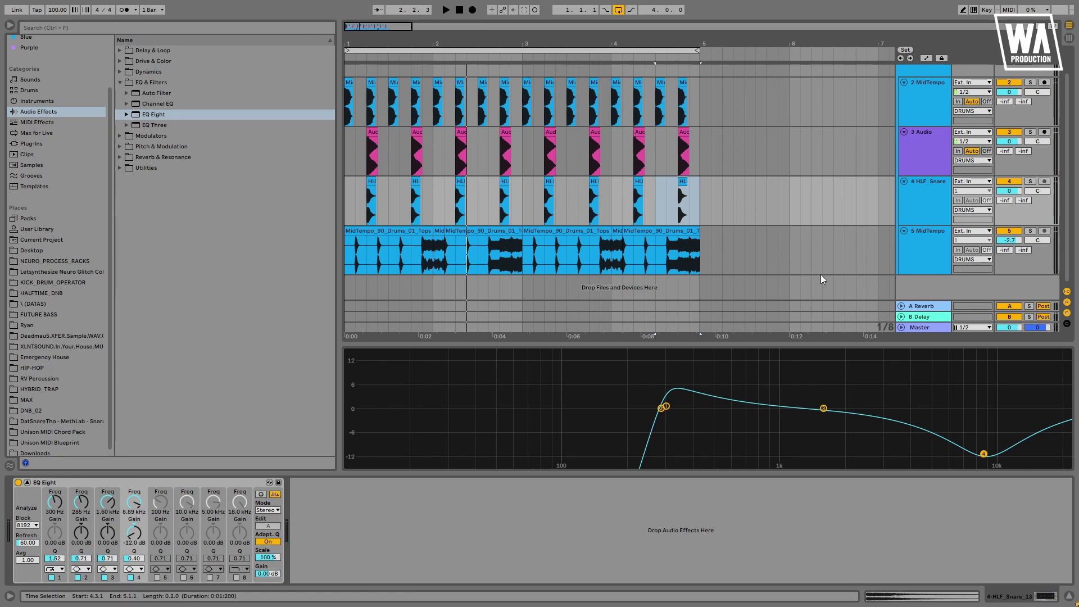
# - Audition the HLF_Snare track soloed, comparing it with the full drum loop
pyautogui.click(931, 149)
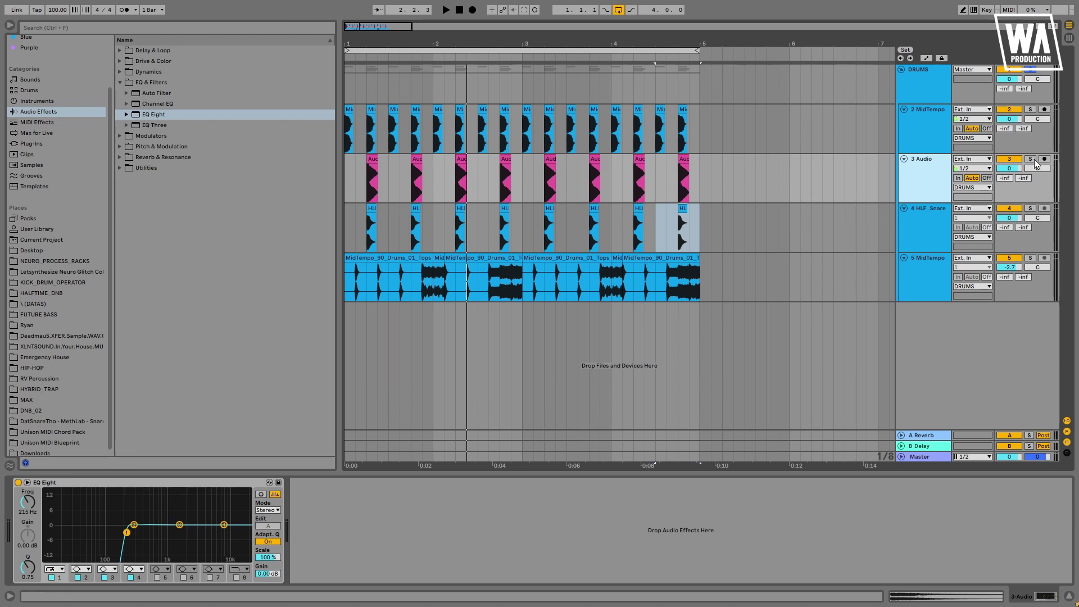
pyautogui.click(936, 217)
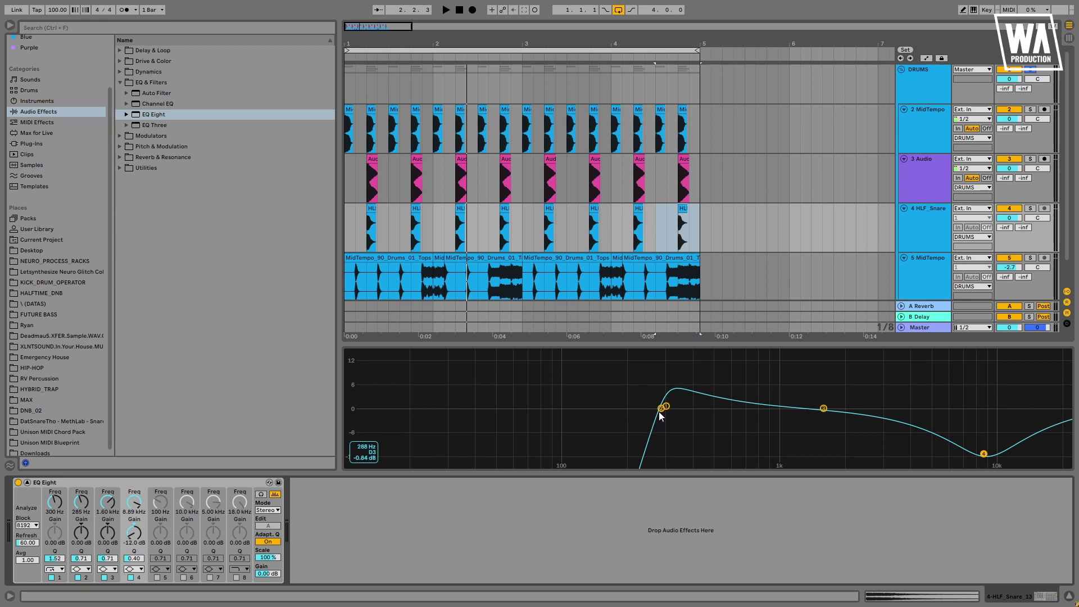
pyautogui.click(1030, 209)
pyautogui.press('space')
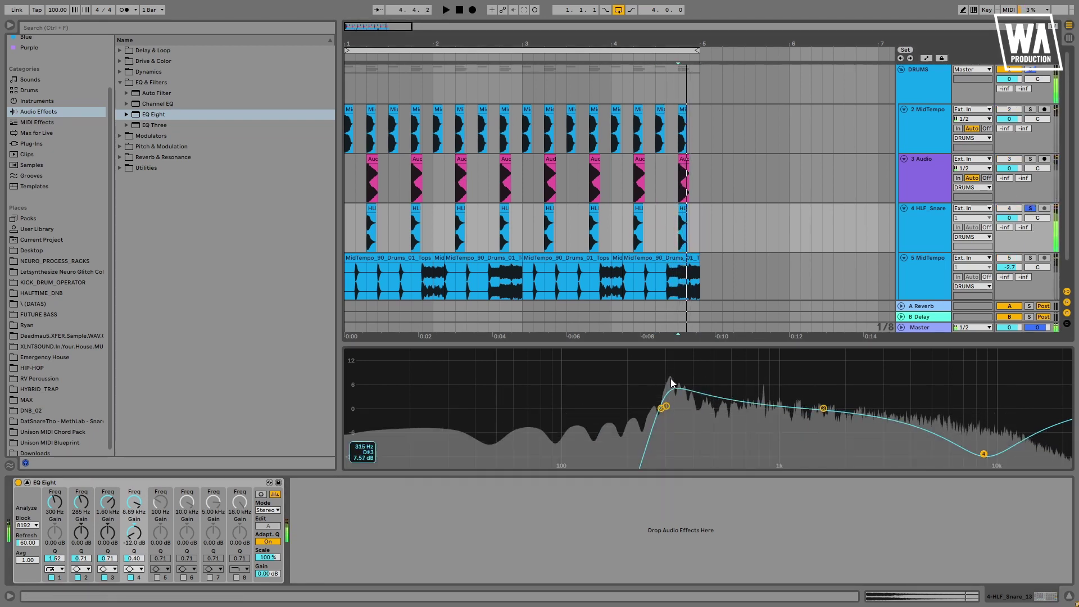
pyautogui.press('space')
pyautogui.press('space')
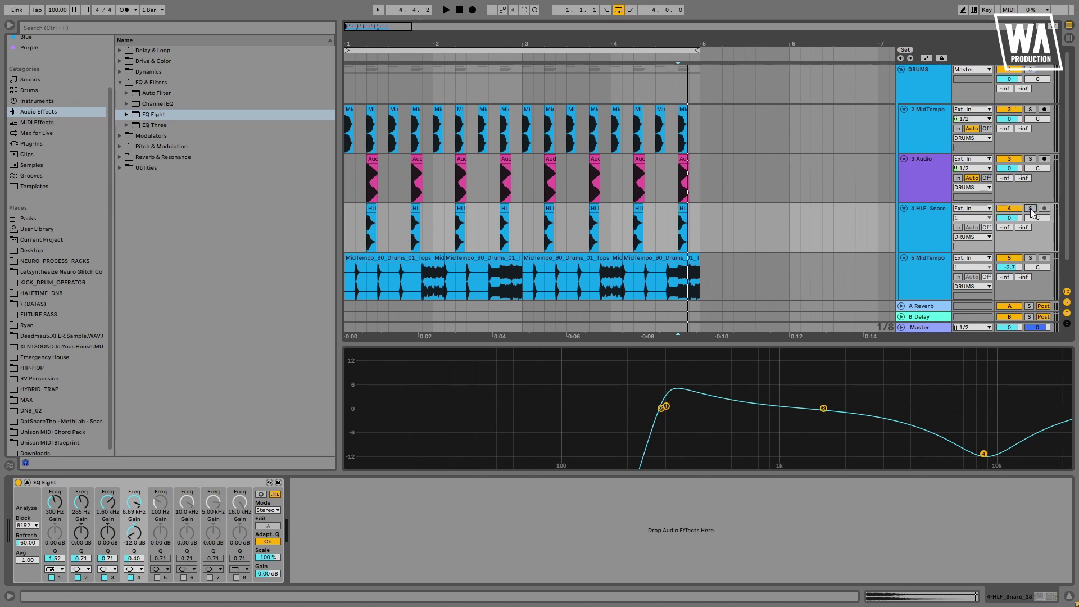
pyautogui.press('space')
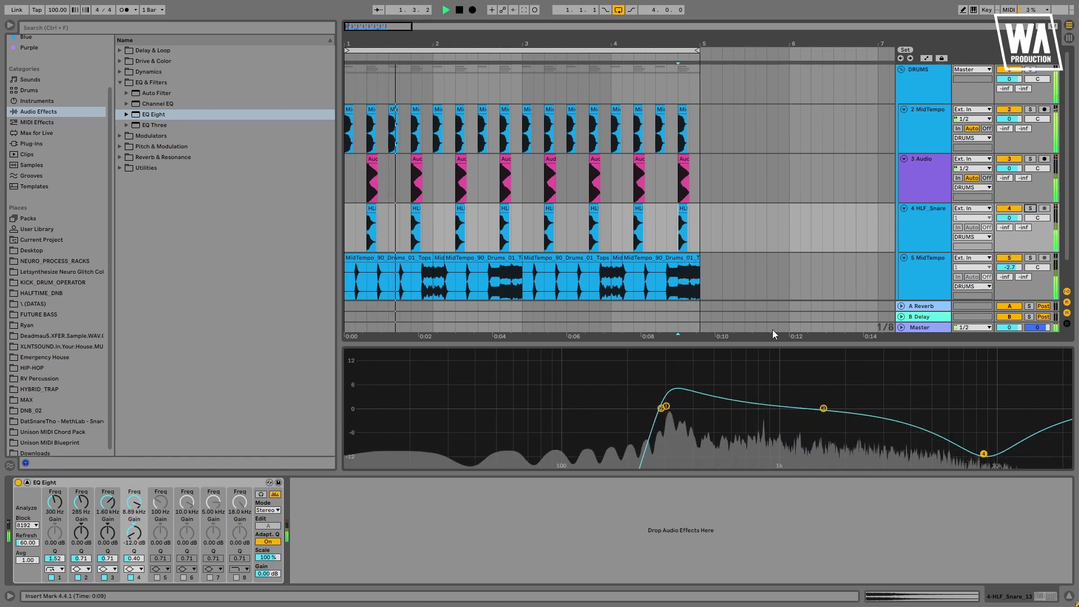
# - Raise the EQ band 1 low cut on the HLF_Snare track to 616 Hz with Q 2.40 while the loop plays
pyautogui.click(661, 410)
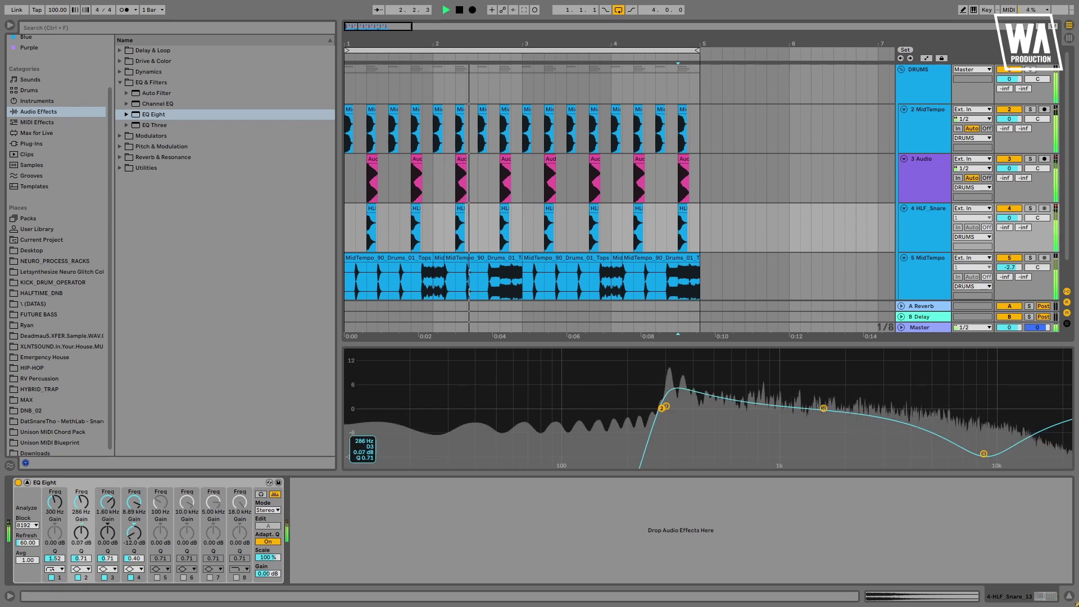
pyautogui.moveTo(662, 409); pyautogui.dragTo(733, 396)
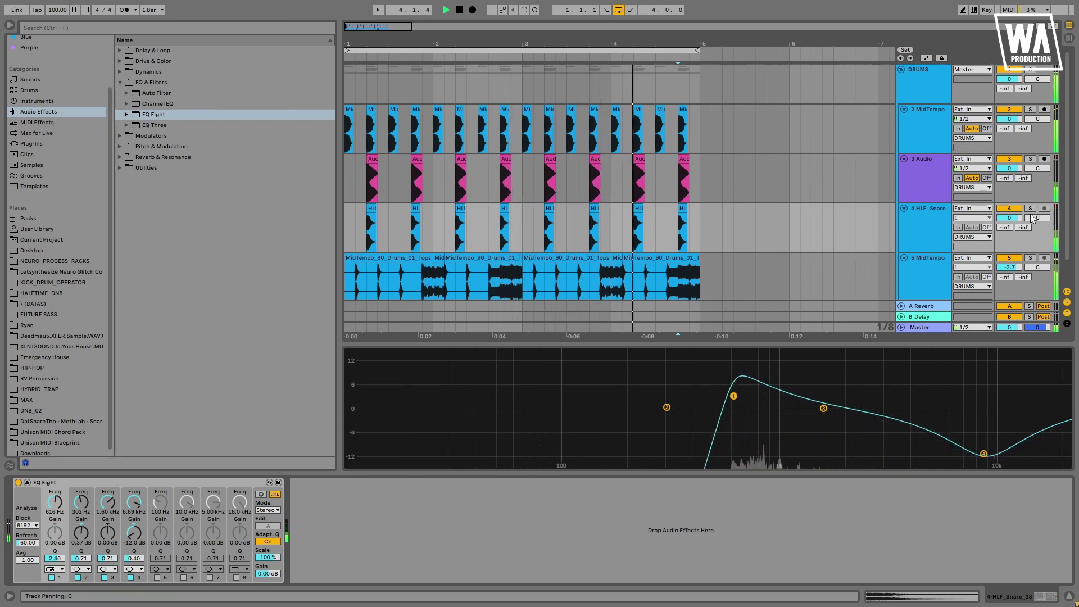
pyautogui.press('space')
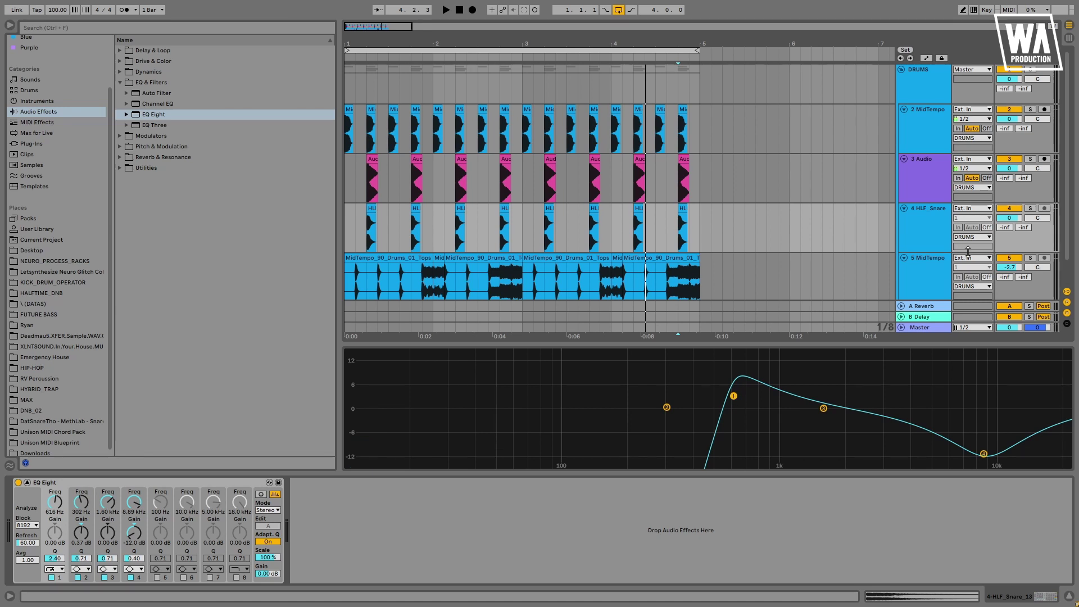
# - Find the Reverb effect in the browser and add it after EQ Eight on the HLF_Snare track
pyautogui.click(933, 221)
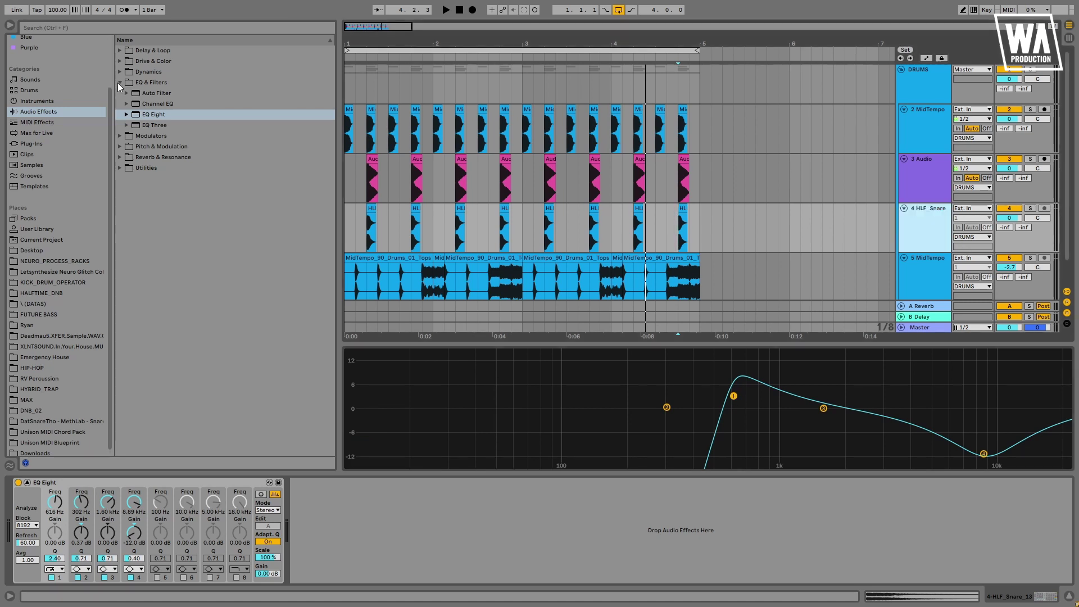
pyautogui.click(129, 29)
pyautogui.write('rever')
pyautogui.moveTo(152, 104); pyautogui.dragTo(313, 539)
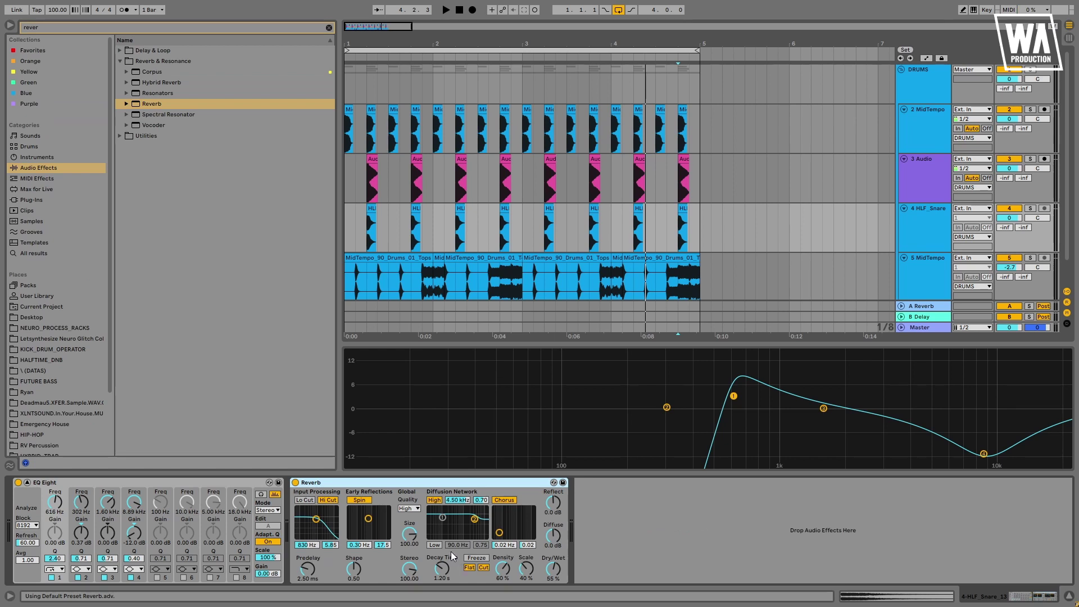
# - Set the snare reverb to size 0.76, decay time 891 ms and 36% dry/wet, auditioning it with HLF_Snare soloed
pyautogui.moveTo(409, 534); pyautogui.dragTo(409, 548)
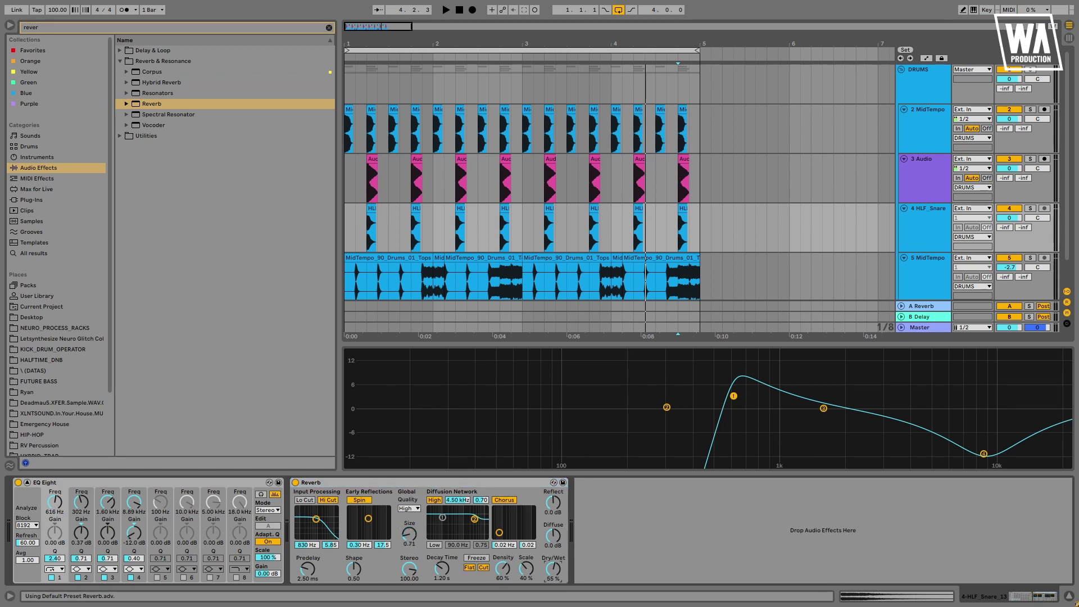
pyautogui.moveTo(441, 568); pyautogui.dragTo(441, 571)
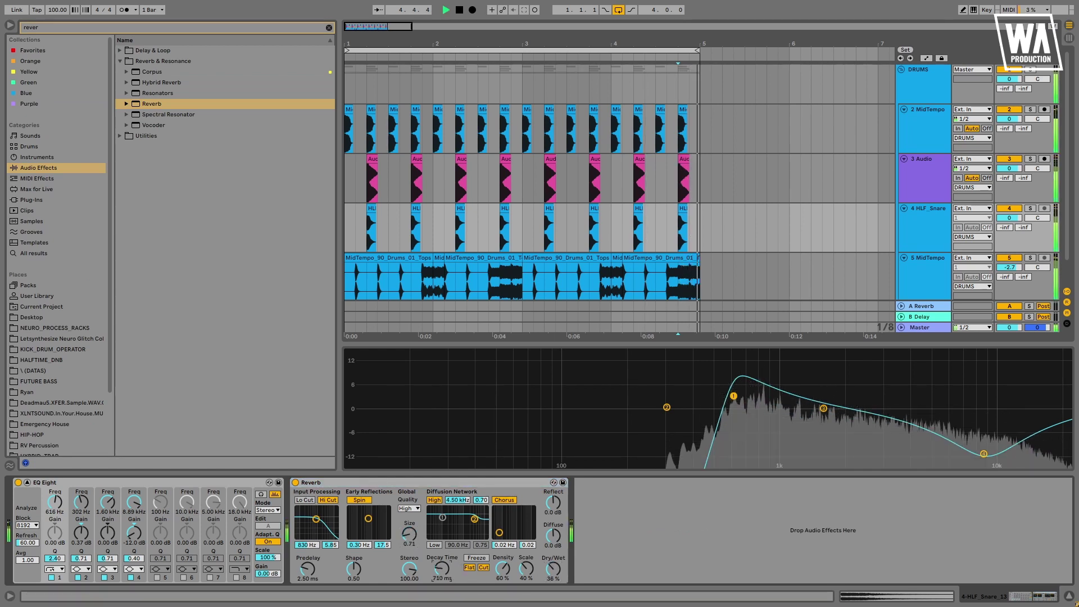
pyautogui.click(1030, 208)
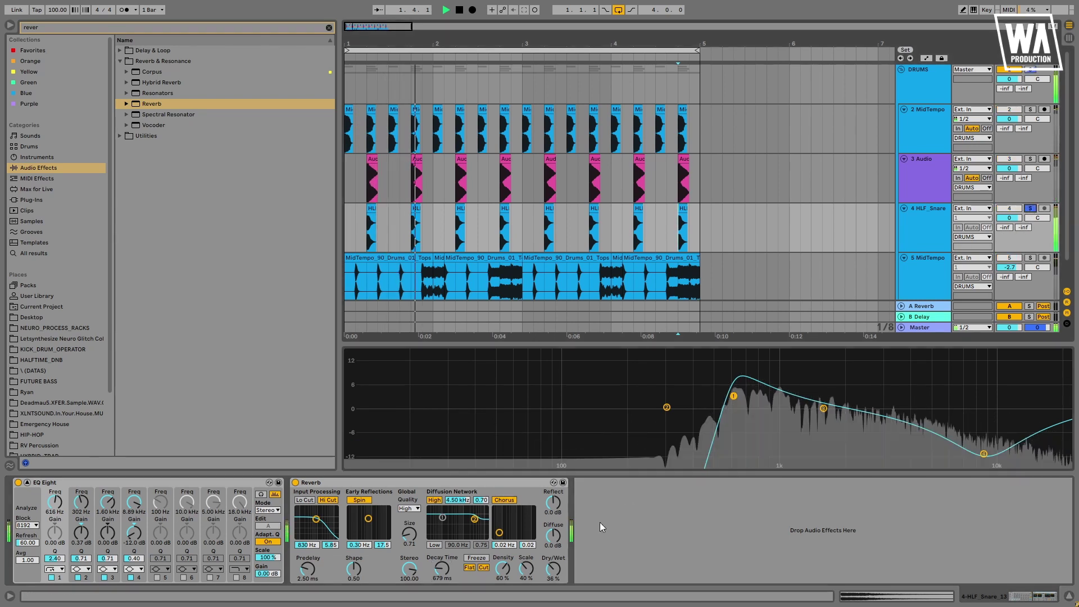
pyautogui.moveTo(410, 534); pyautogui.dragTo(409, 531)
pyautogui.moveTo(442, 568); pyautogui.dragTo(442, 563)
pyautogui.click(553, 569)
# - Enable the reverb's low and high input cuts at 1.48 kHz with width 3.33, and set its high diffusion filter to 4.09 kHz and 0.38
pyautogui.click(305, 500)
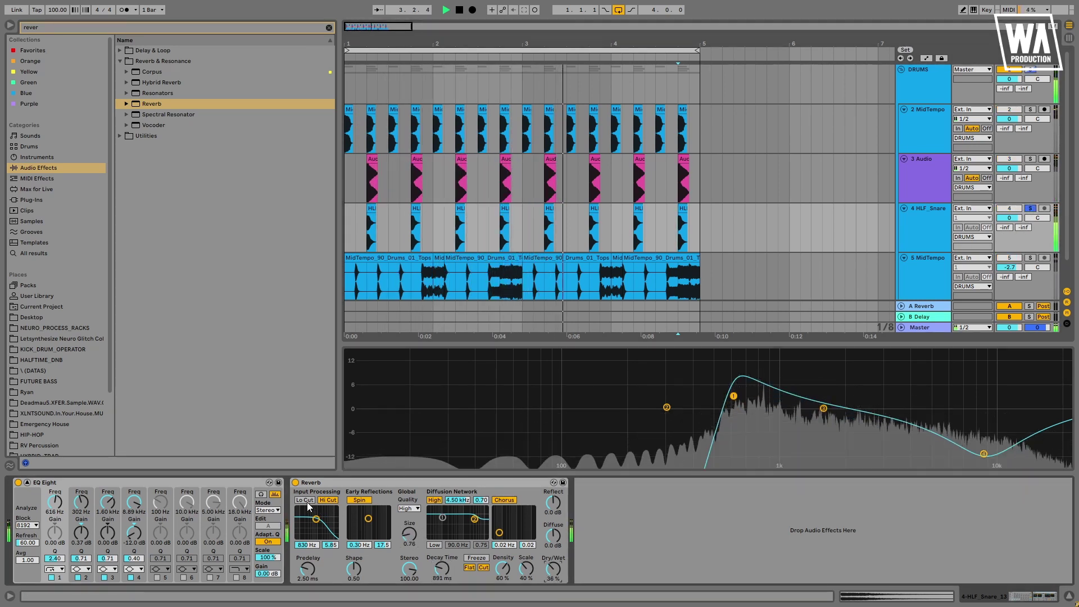
pyautogui.click(328, 499)
pyautogui.click(435, 500)
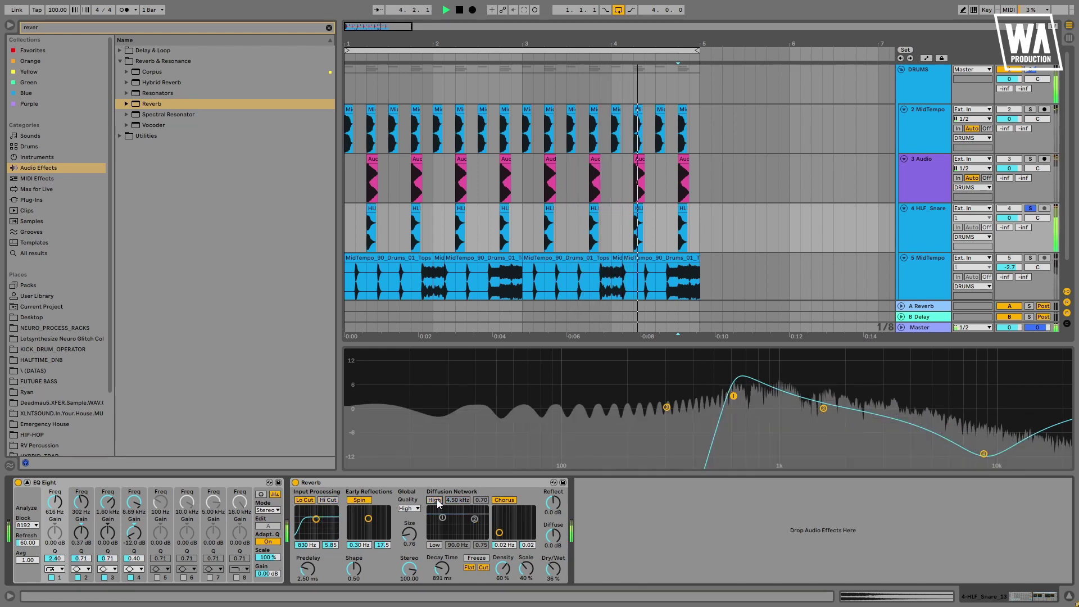
pyautogui.moveTo(316, 519)
pyautogui.mouseDown()
pyautogui.moveTo(328, 521)
pyautogui.moveTo(320, 527)
pyautogui.mouseUp()
pyautogui.click(328, 499)
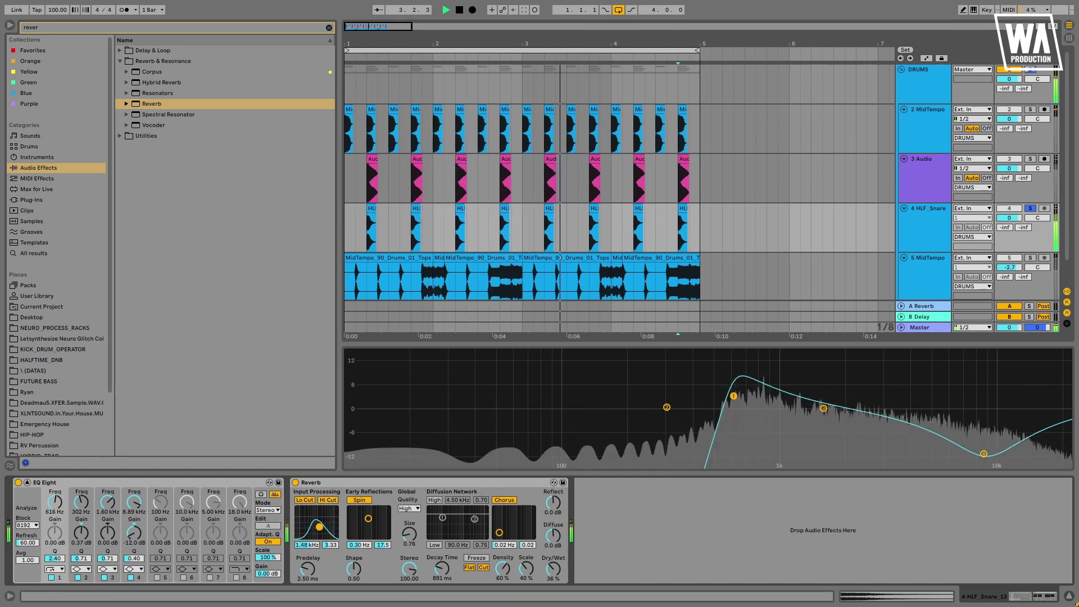
pyautogui.click(435, 500)
pyautogui.moveTo(474, 519)
pyautogui.mouseDown()
pyautogui.moveTo(466, 535)
pyautogui.moveTo(474, 530)
pyautogui.mouseUp()
# - Set the reverb to decay 593 ms, size 0.63 and 45% dry/wet, and raise EQ Eight's output gain to 3.75 dB
pyautogui.moveTo(442, 568); pyautogui.dragTo(444, 564)
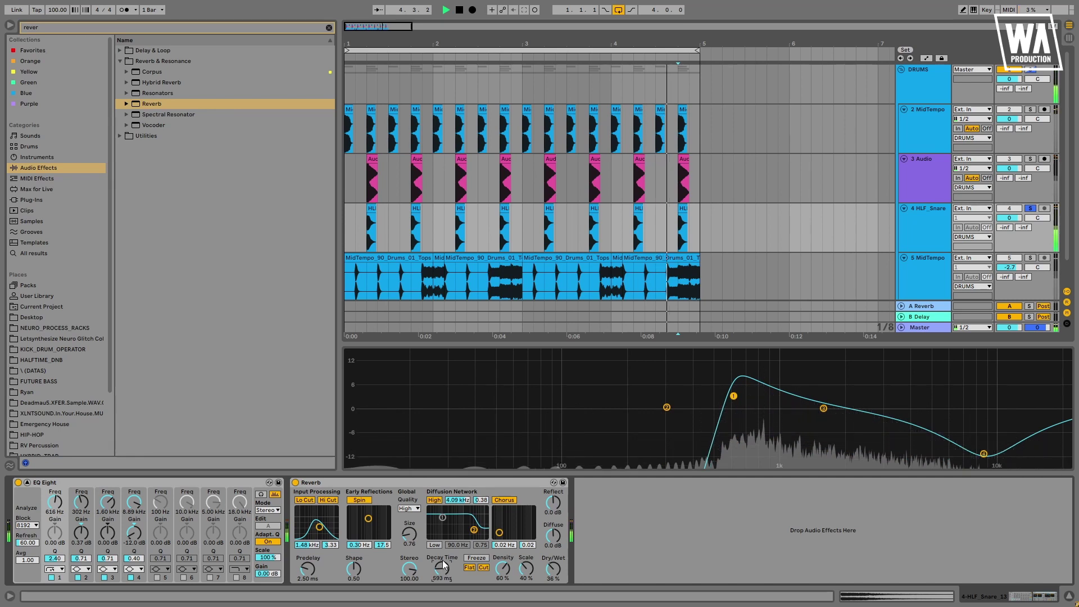
pyautogui.moveTo(553, 568); pyautogui.dragTo(554, 561)
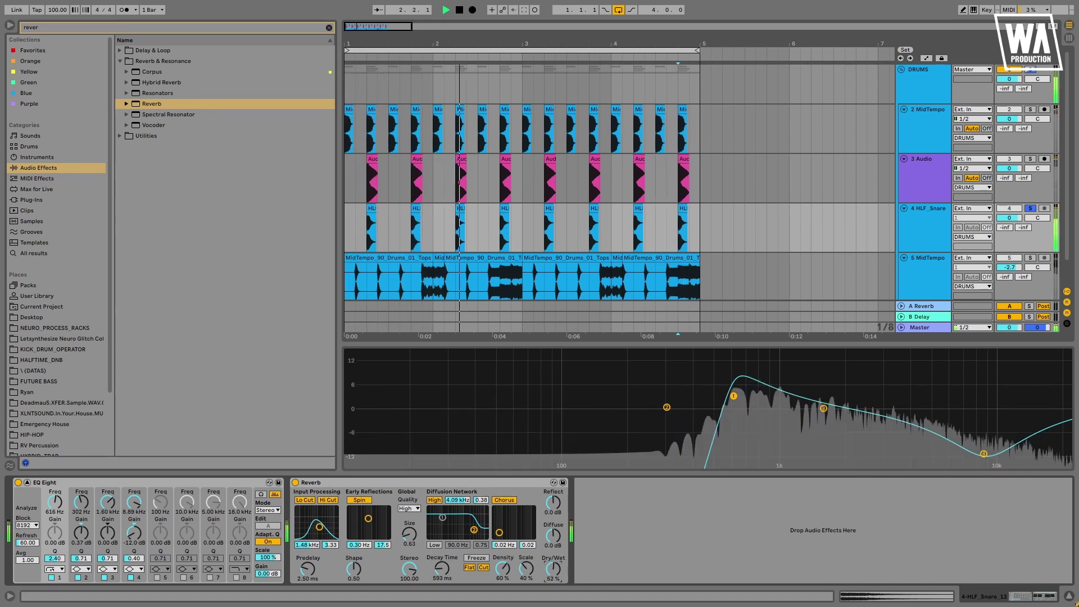
pyautogui.moveTo(267, 574); pyautogui.dragTo(268, 564)
pyautogui.moveTo(553, 558); pyautogui.dragTo(553, 560)
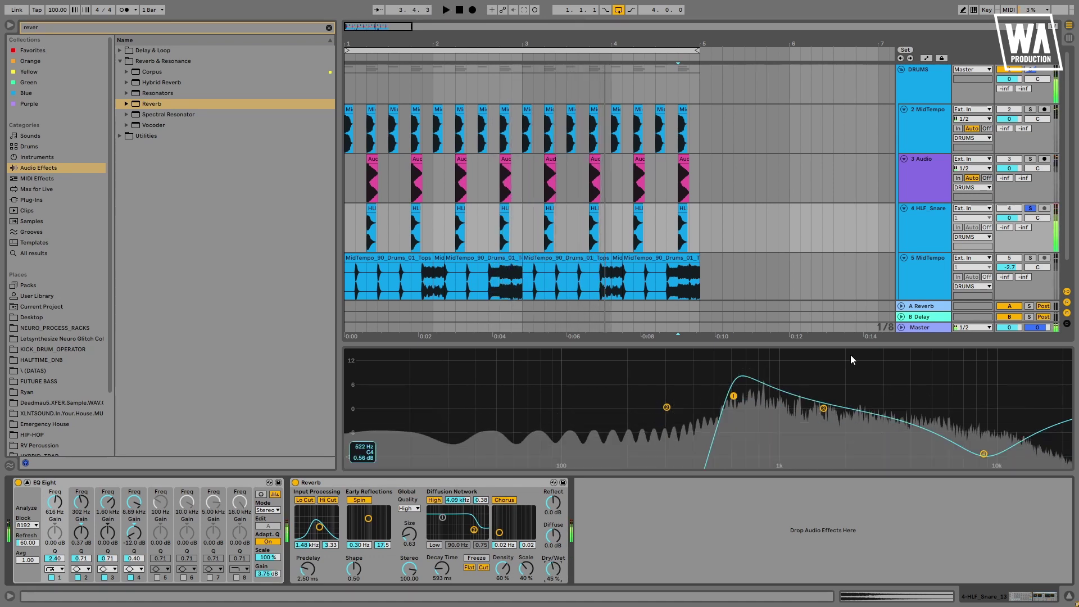
# - Unsolo the HLF_Snare track, play the full loop with the reverbed snare layer, and select the DRUMS group
pyautogui.click(1030, 208)
pyautogui.press('space')
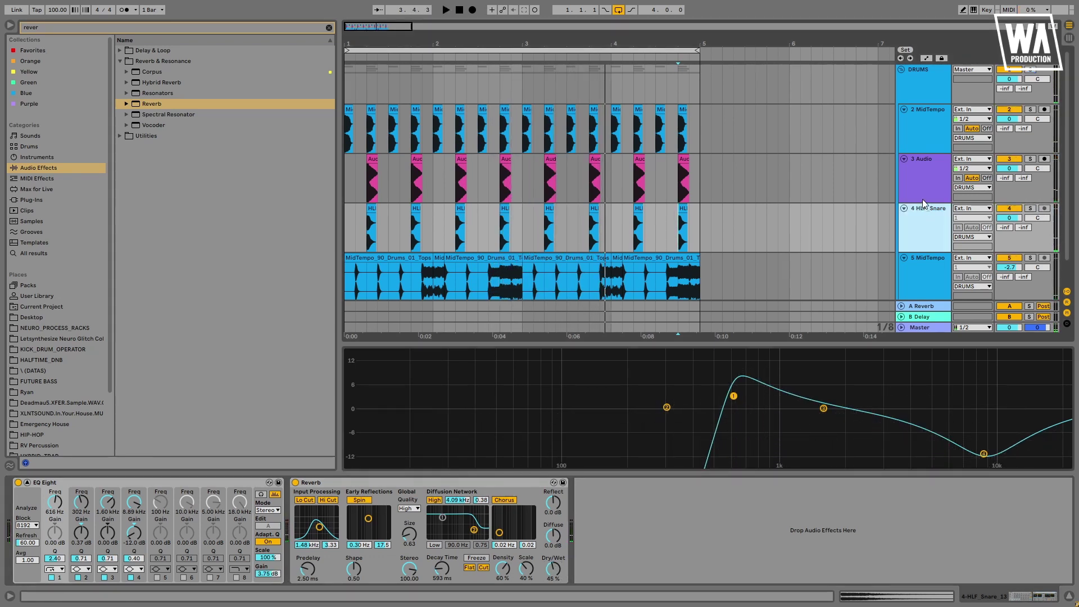
pyautogui.press('space')
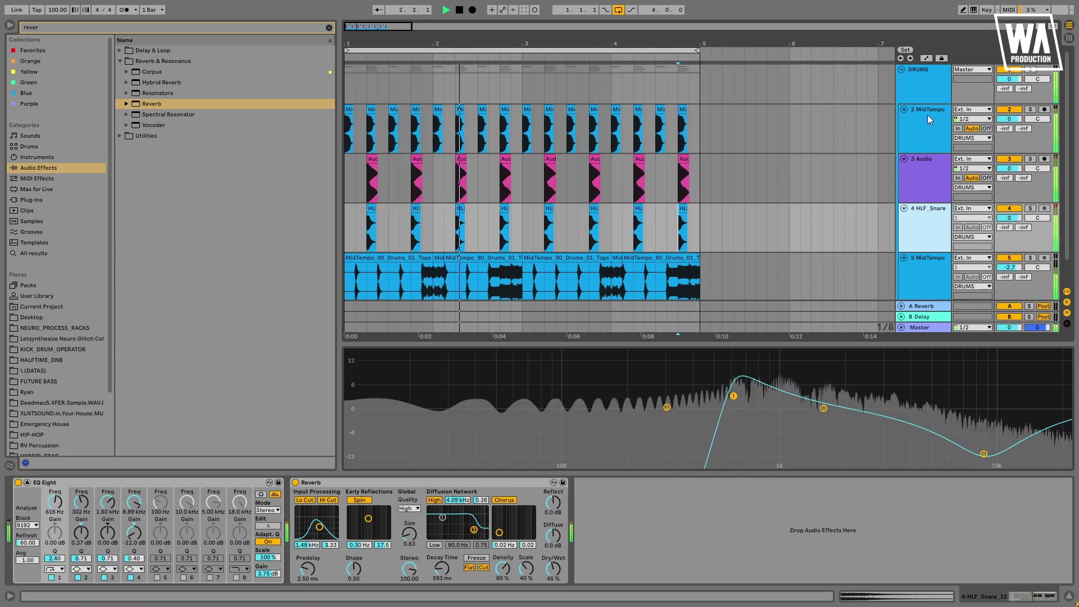
pyautogui.click(925, 82)
pyautogui.press('space')
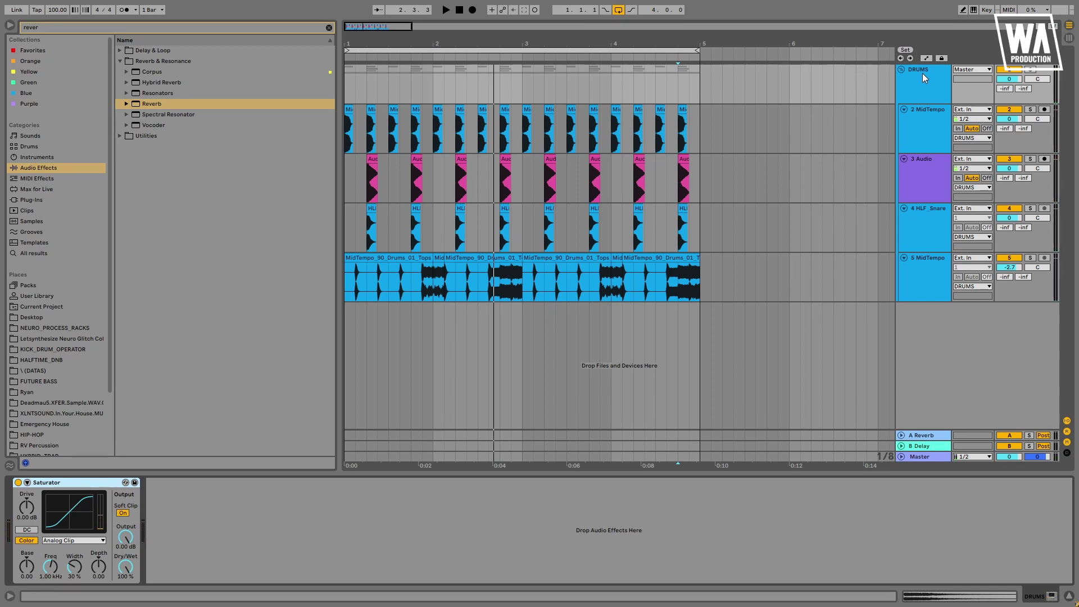
# - Clear the browser search and fold the DRUMS group in the arrangement
pyautogui.click(329, 27)
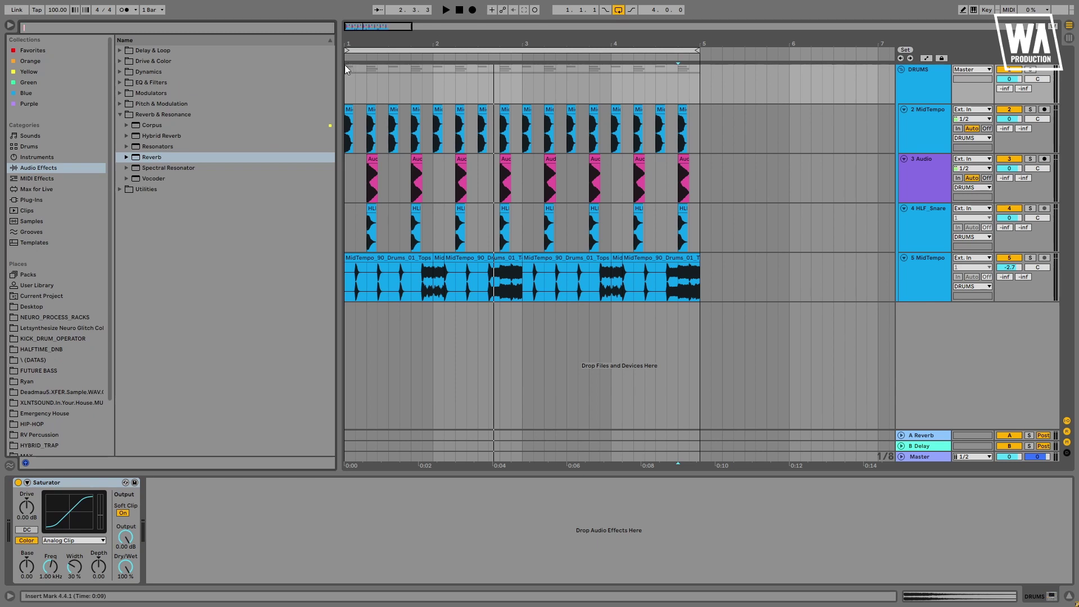
pyautogui.moveTo(361, 38); pyautogui.dragTo(376, 37)
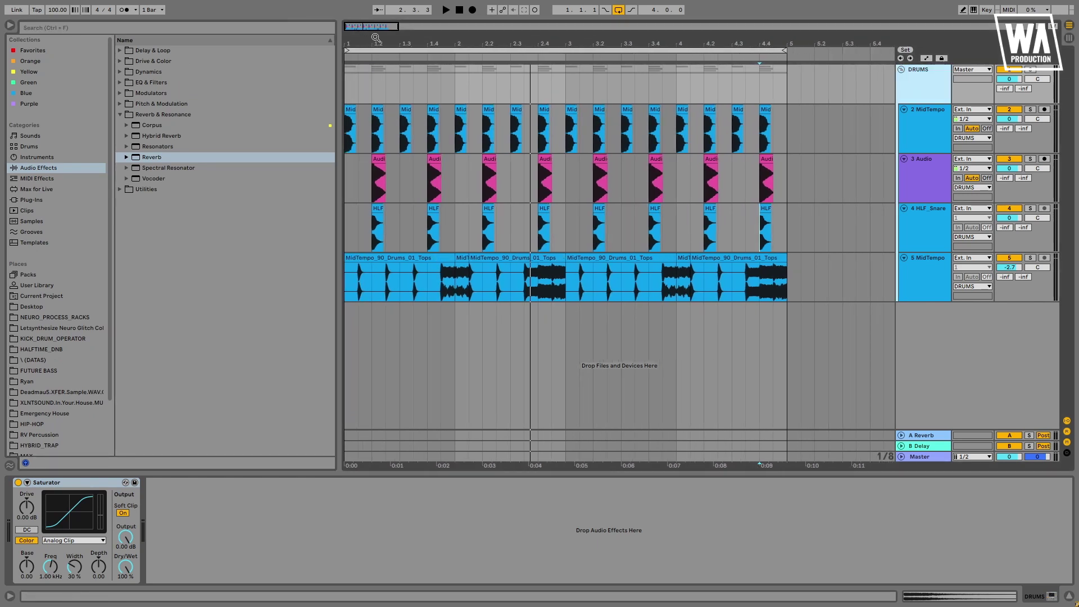
pyautogui.click(901, 70)
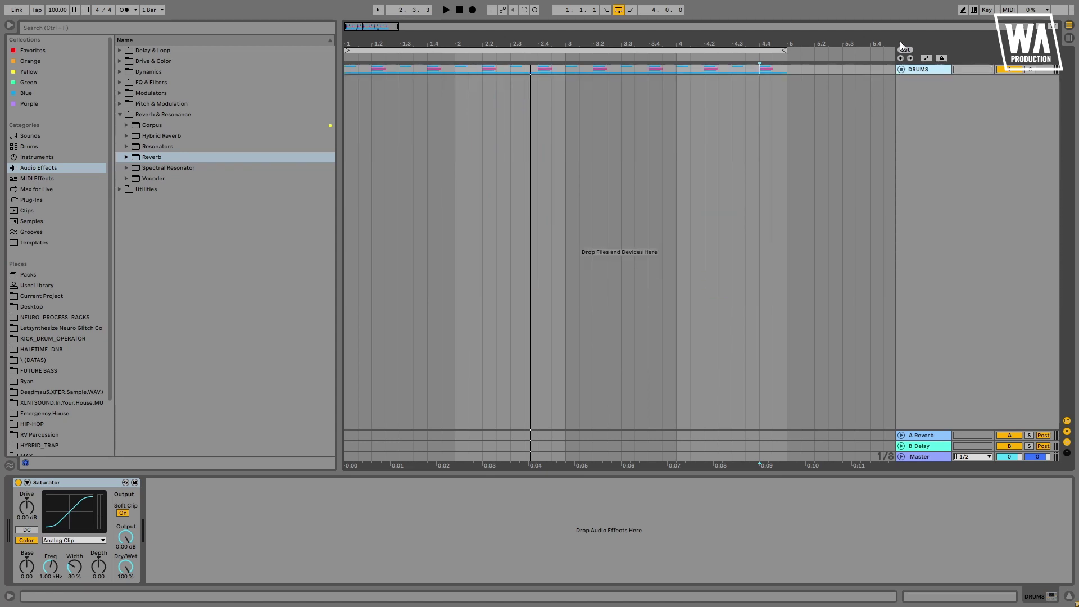